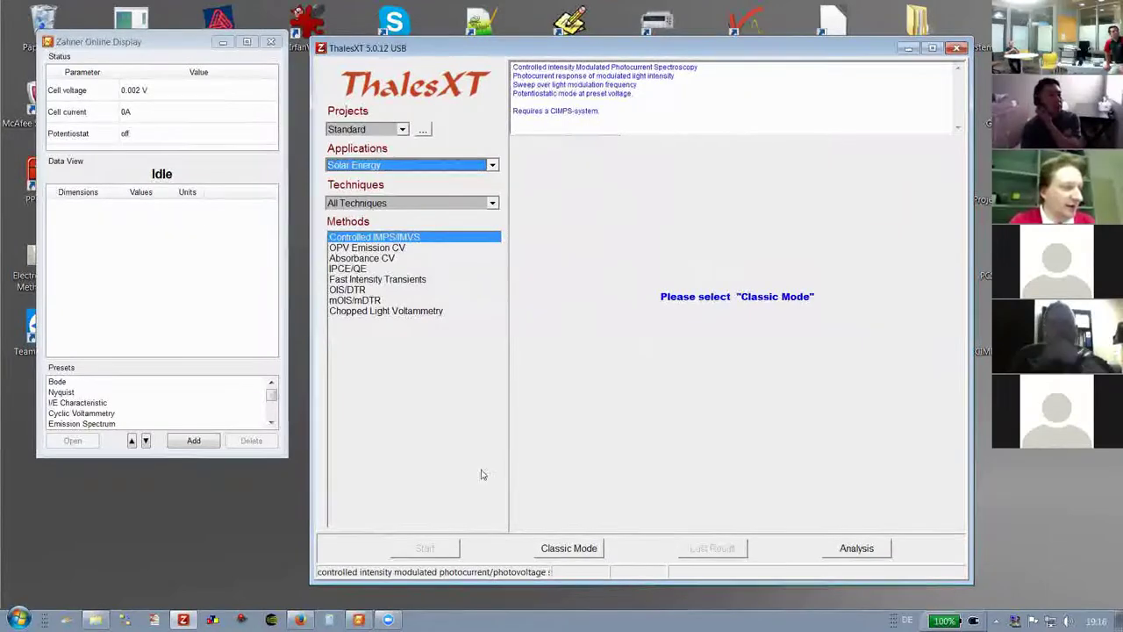
# Open Controlled IMPS/IMVS in Classic Mode and switch on the 1293ger02 light source at an intensity of 100 W/m²
pyautogui.click(565, 549)
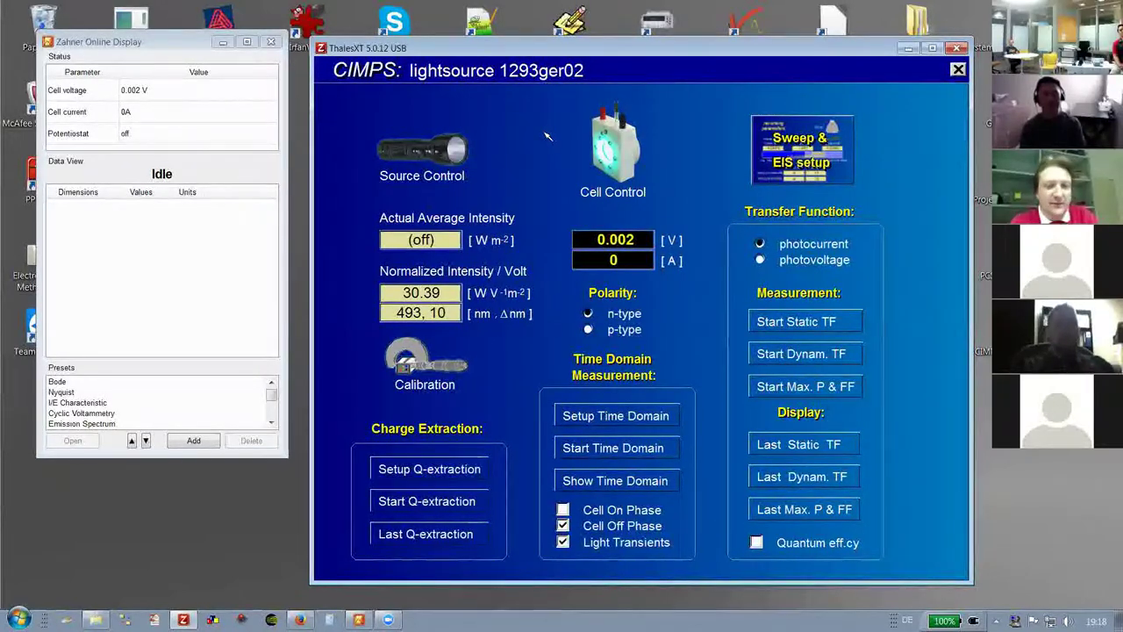
pyautogui.click(421, 240)
pyautogui.write('1')
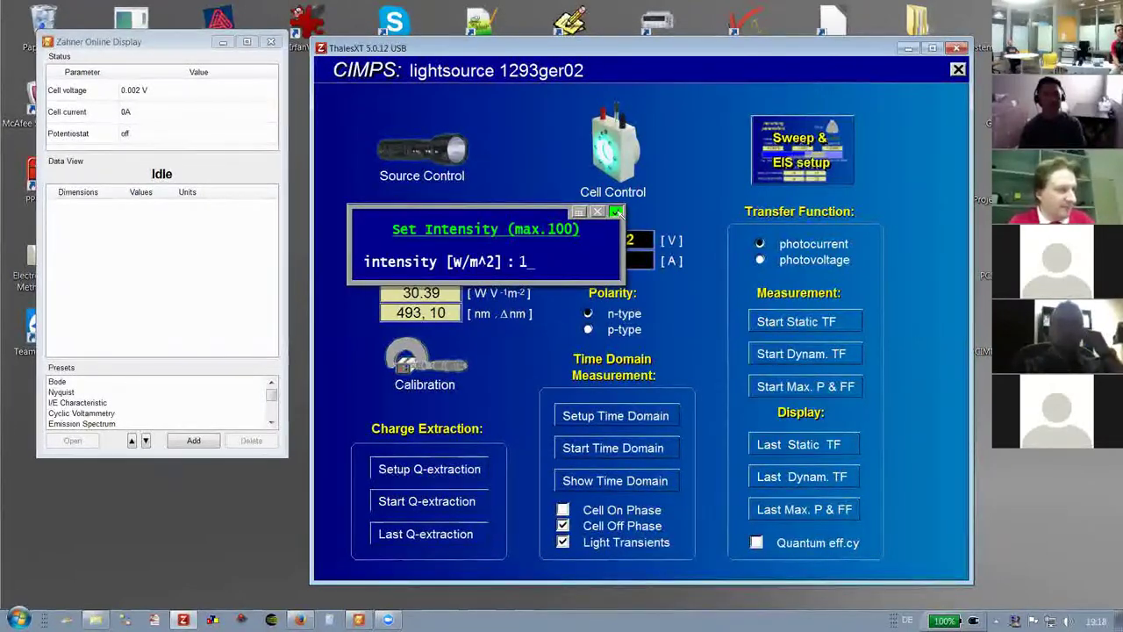
pyautogui.write('00')
pyautogui.click(617, 212)
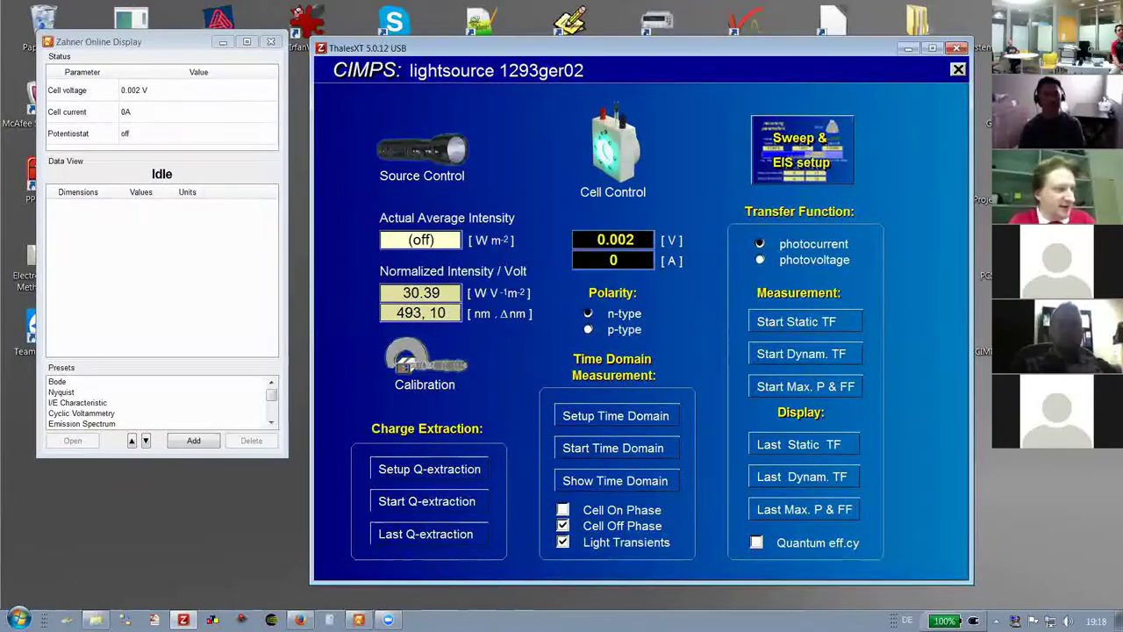
pyautogui.click(590, 329)
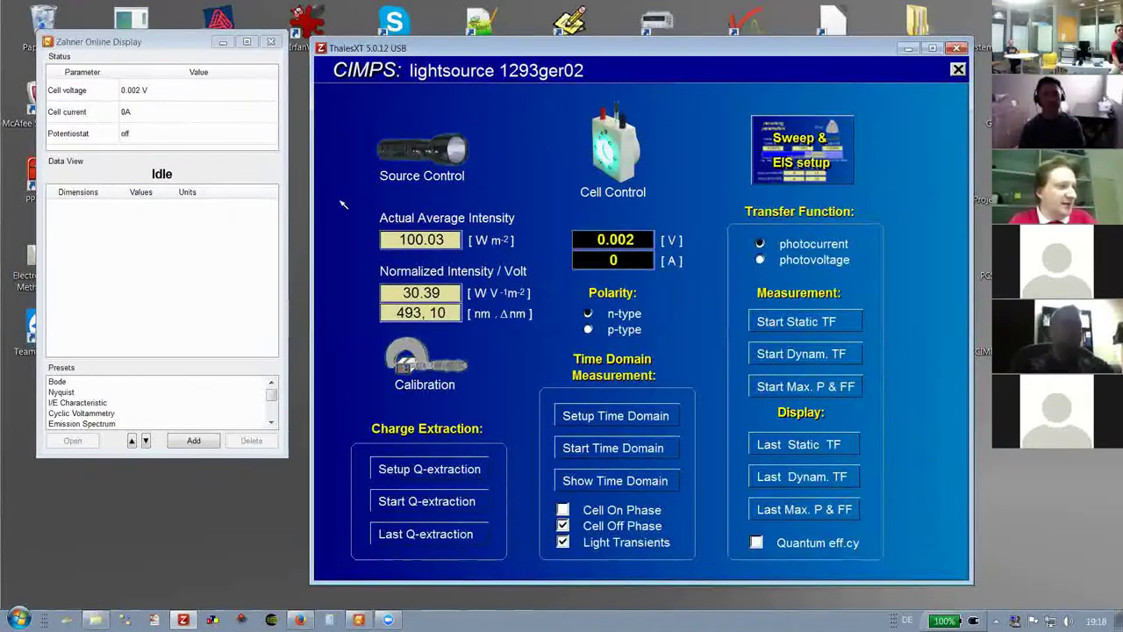
# Set the average light intensity to 50 W/m²
pyautogui.click(422, 244)
pyautogui.press('Delete')
pyautogui.press('Delete')
pyautogui.press('Delete')
pyautogui.write('50')
pyautogui.click(617, 211)
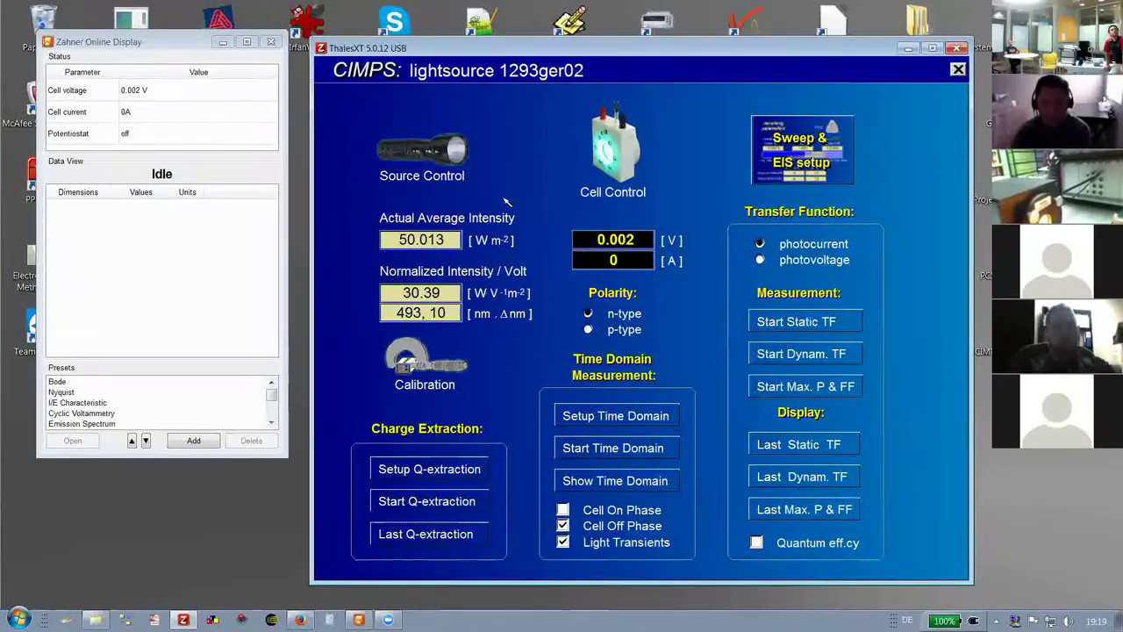
# Set the light intensity to 0 and agree to switching off the light source
pyautogui.click(436, 239)
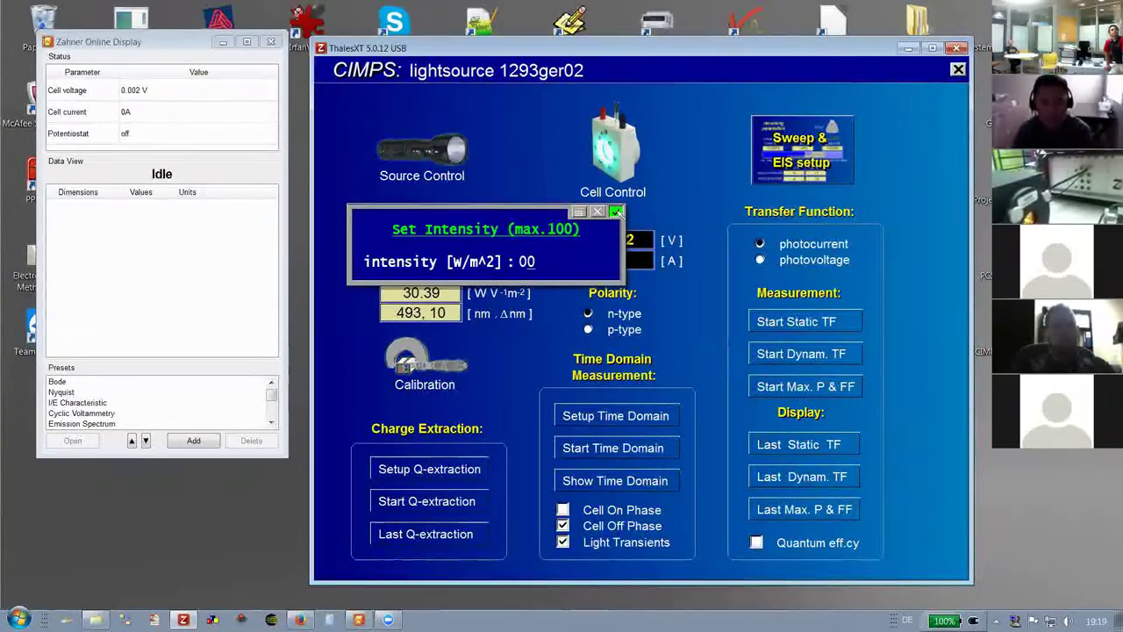
pyautogui.click(617, 213)
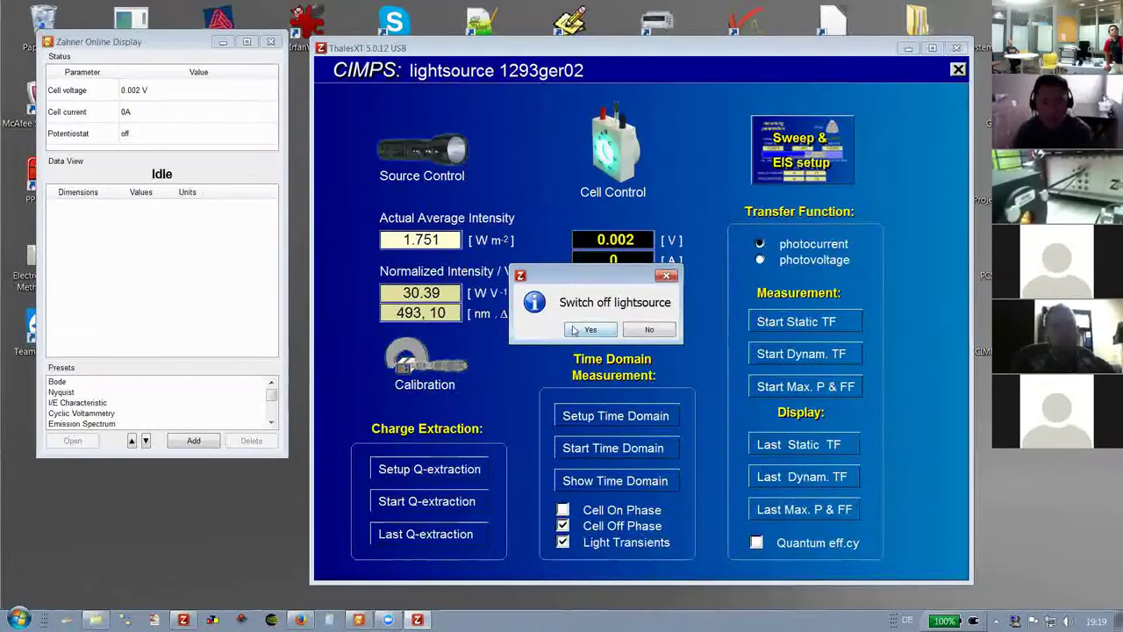
pyautogui.press('Return')
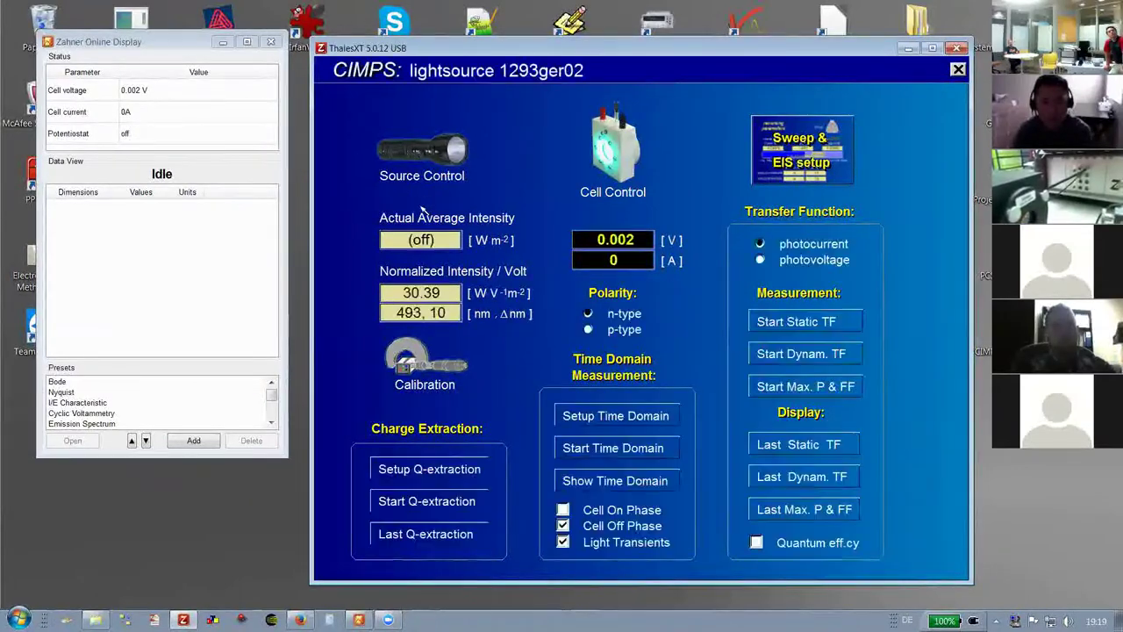
# Switch the 1293ger02 light source back on with an intensity of 50 W/m²
pyautogui.click(430, 240)
pyautogui.write('5')
pyautogui.press('Return')
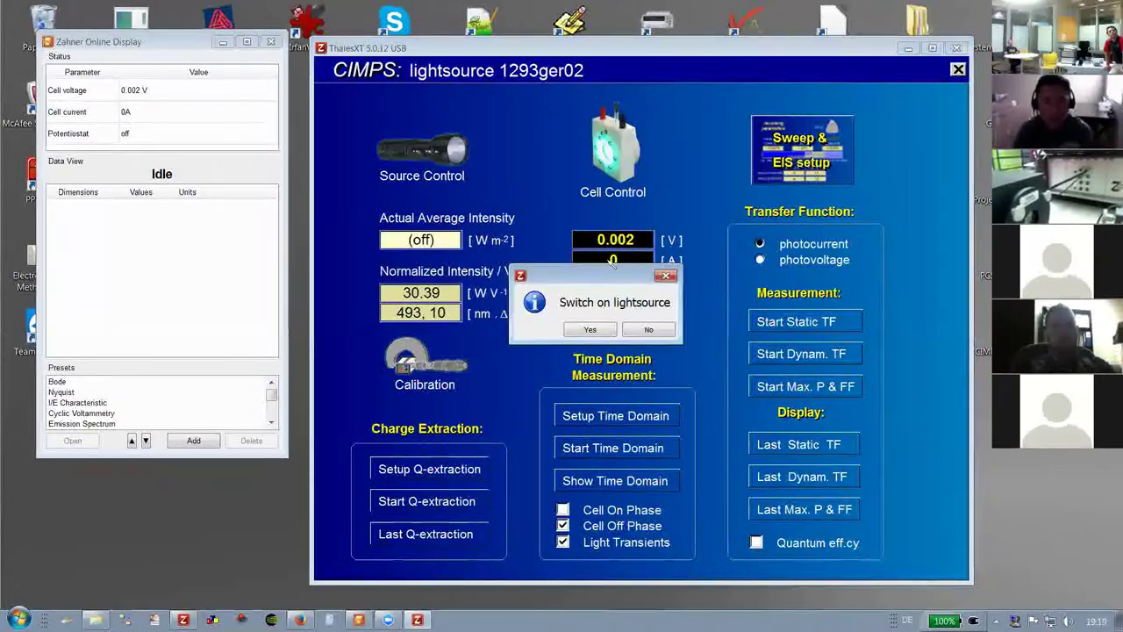
pyautogui.click(586, 334)
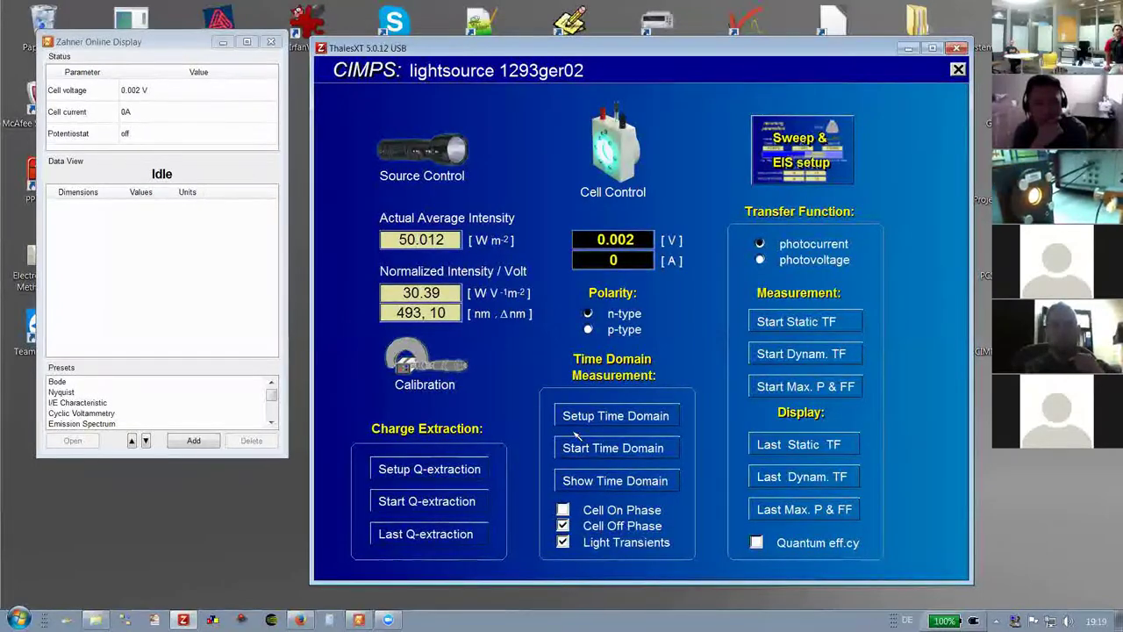
# Switch off the 1293ger02 light source by setting its intensity to 0 W/m²
pyautogui.click(443, 243)
pyautogui.write('00')
pyautogui.click(616, 212)
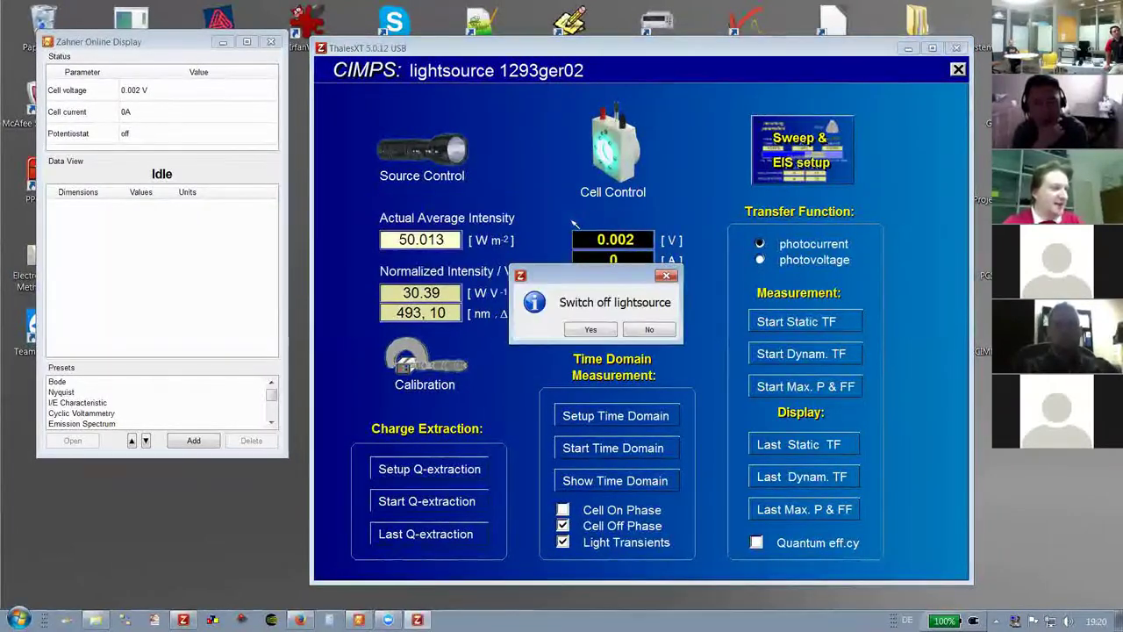
pyautogui.click(590, 329)
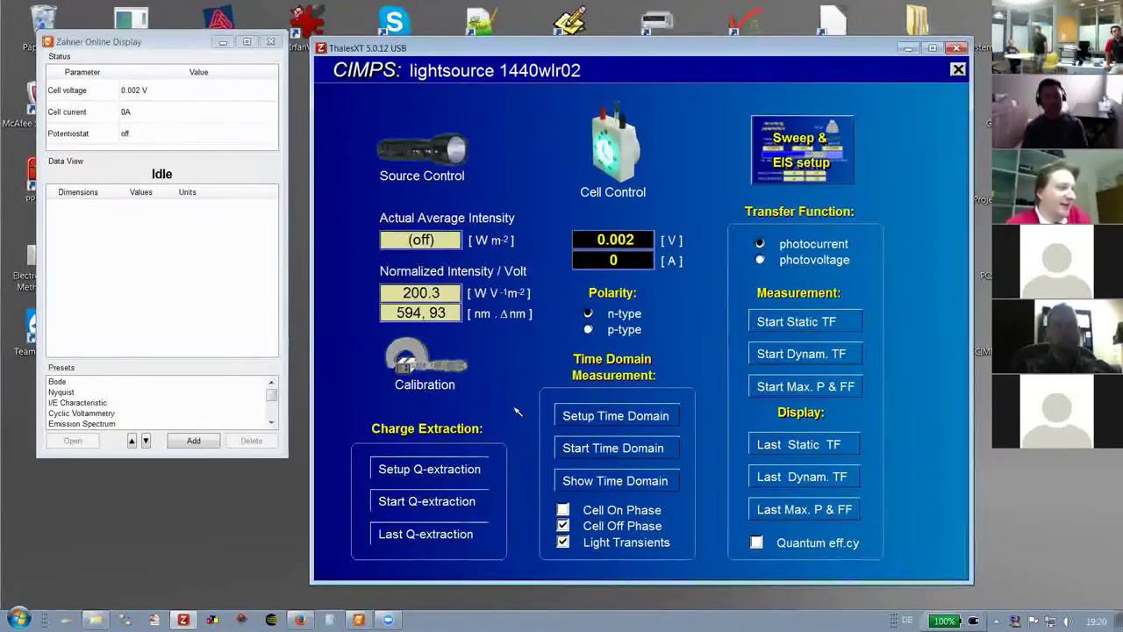
# Switch on the 1440wlr02 light source at an intensity of 100 W/m²
pyautogui.click(425, 243)
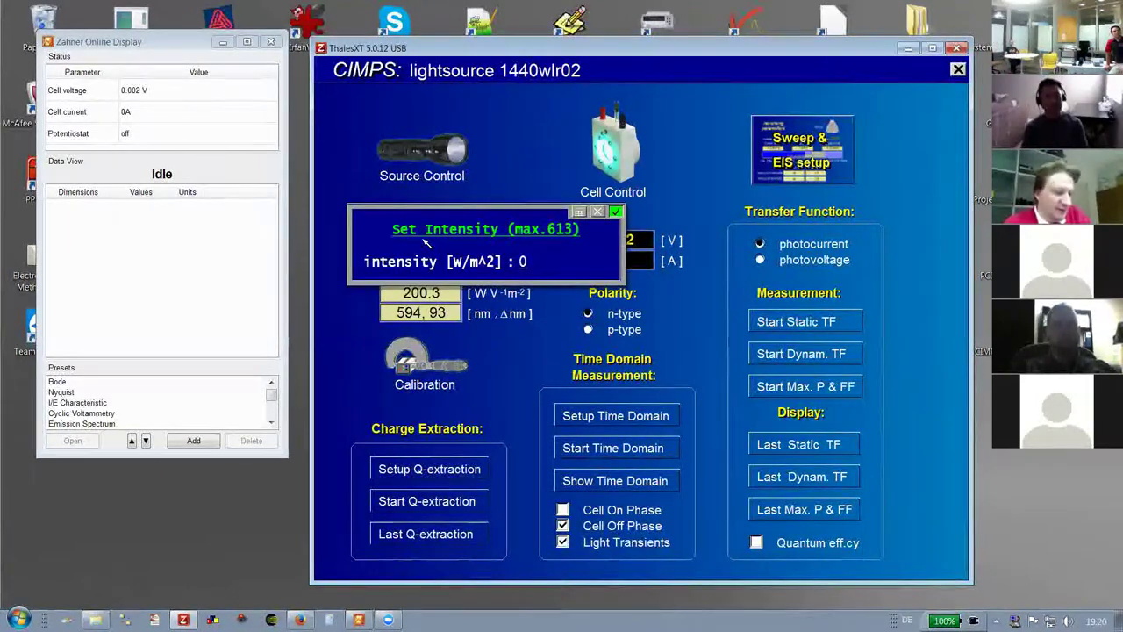
pyautogui.press('Return')
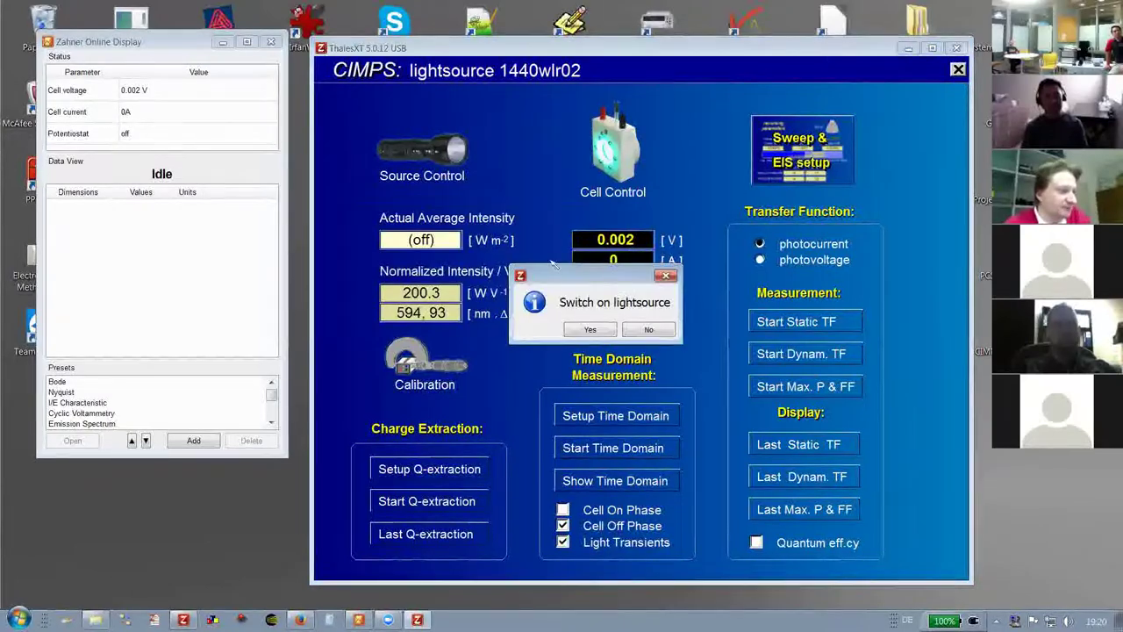
pyautogui.click(587, 330)
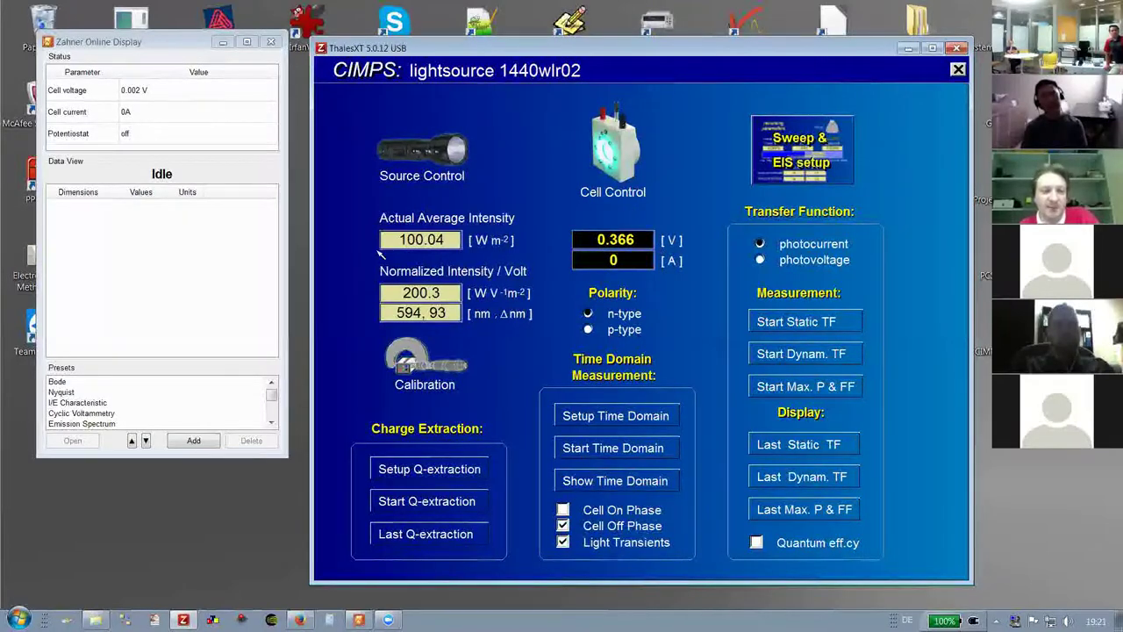
# Switch off the 1440wlr02 light source by setting its intensity to 0 W/m²
pyautogui.click(433, 245)
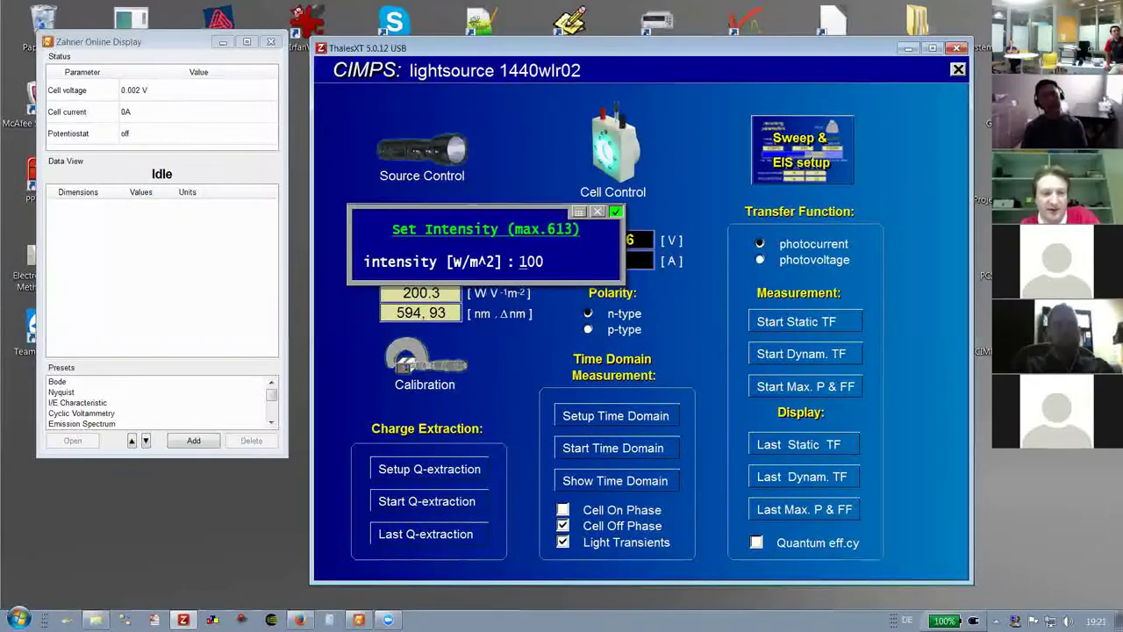
pyautogui.press('Return')
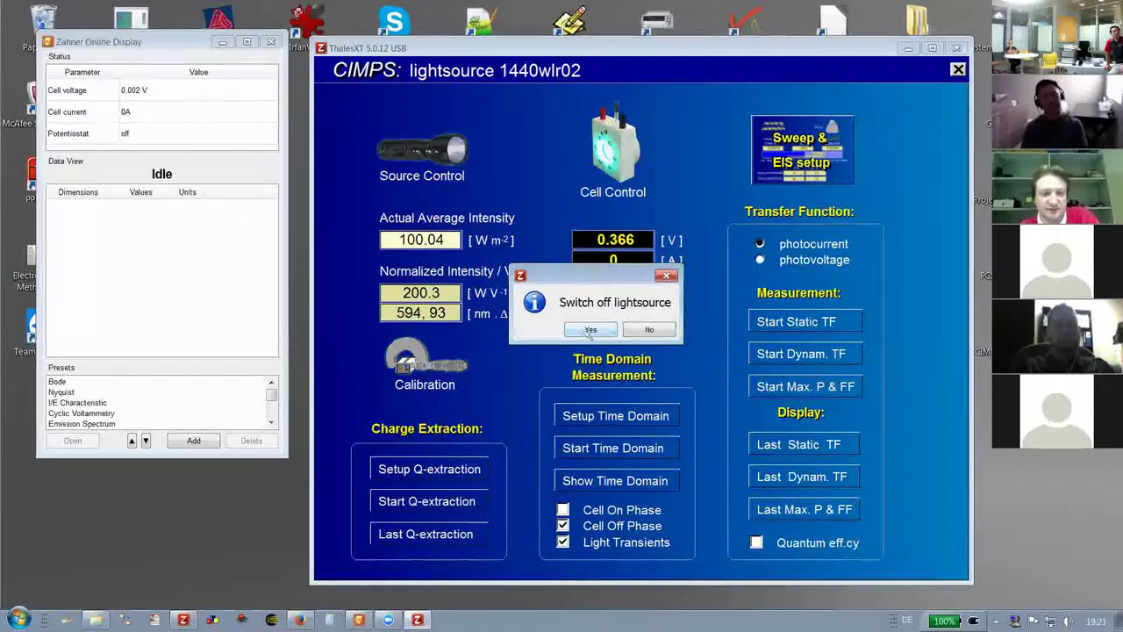
pyautogui.click(591, 331)
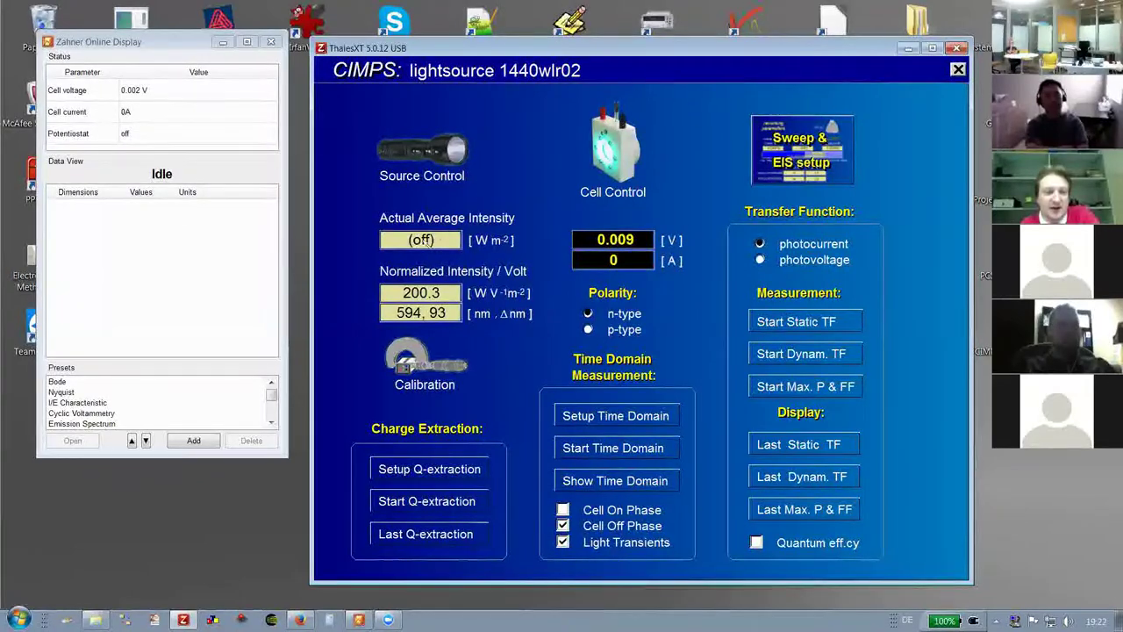
# Set the 1440wlr02 light intensity to 100 W/m² and switch the light source on again
pyautogui.click(416, 244)
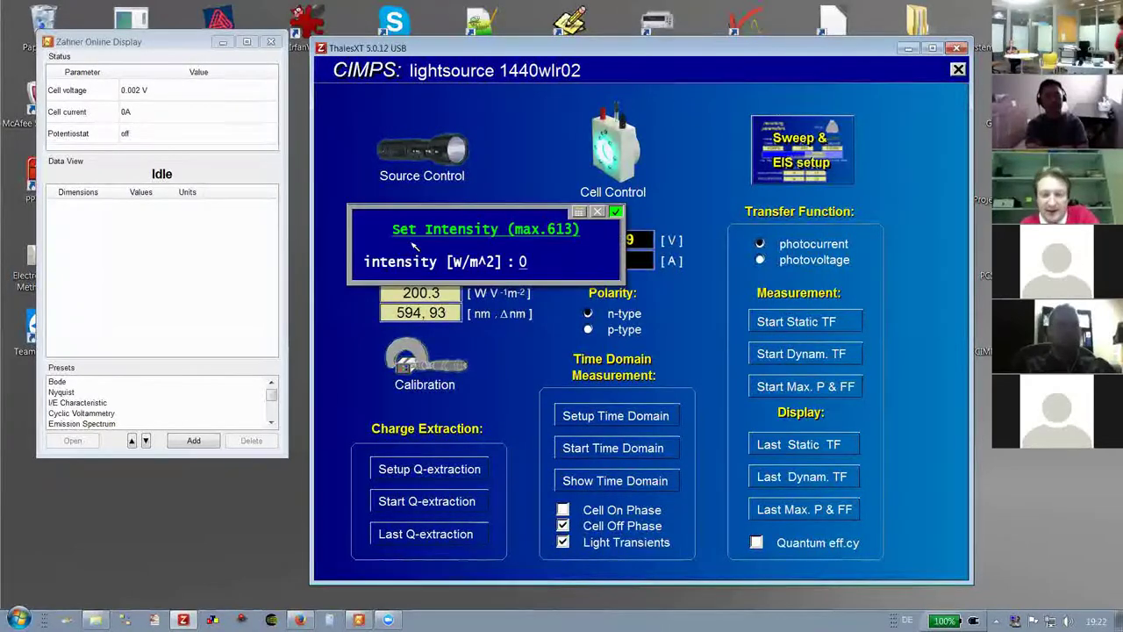
pyautogui.write('100')
pyautogui.press('Return')
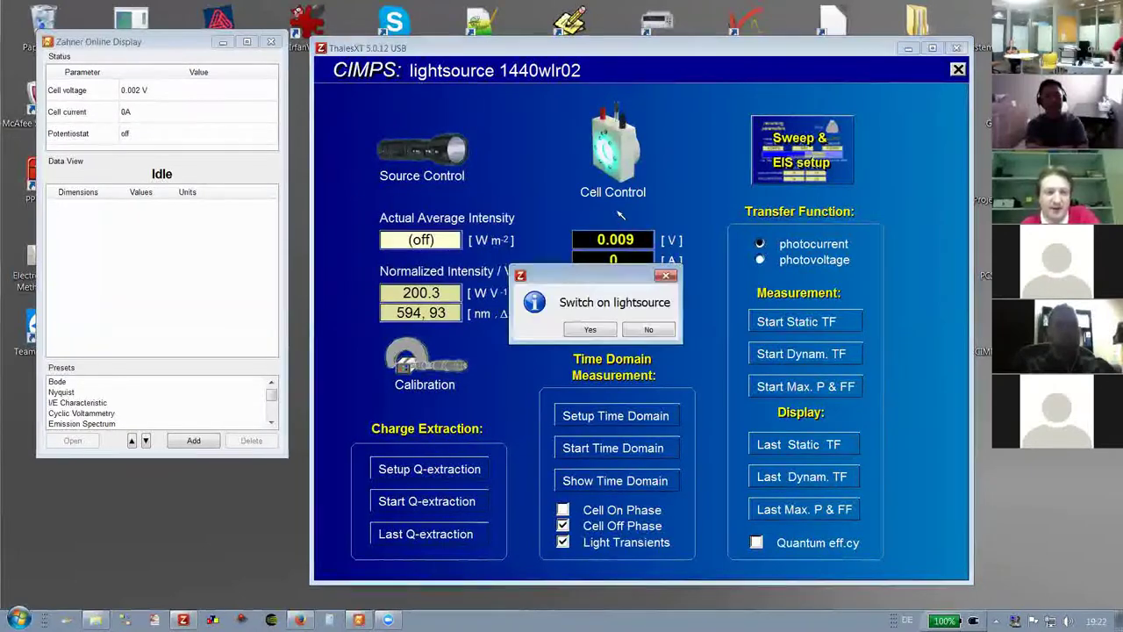
pyautogui.click(581, 332)
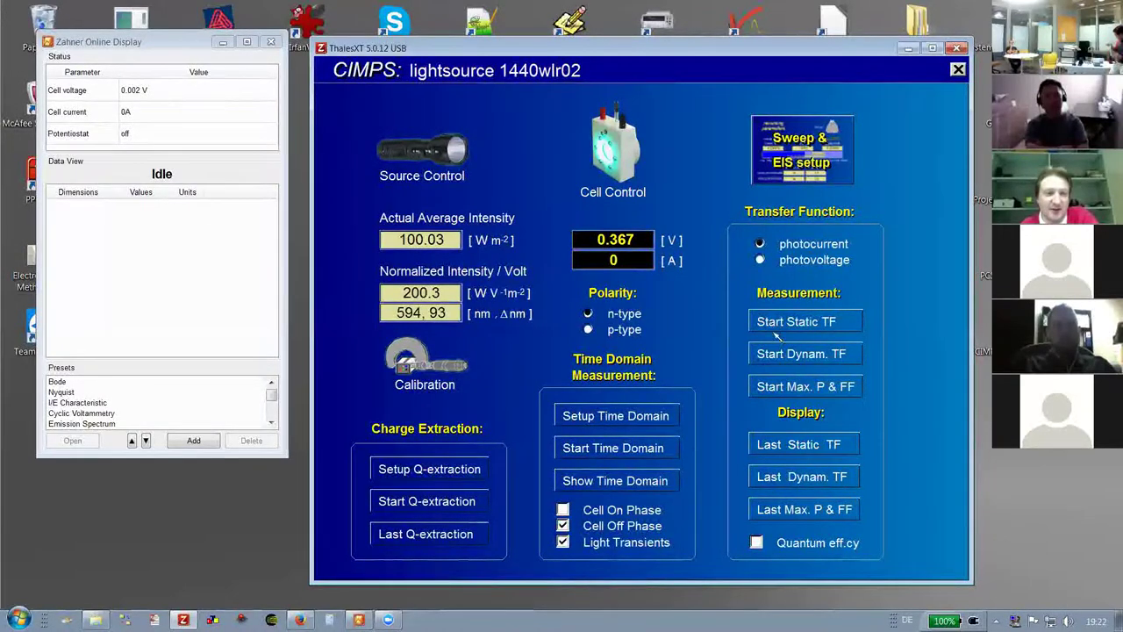
# Raise the average light intensity to 200 W/m²
pyautogui.click(437, 235)
pyautogui.press('Return')
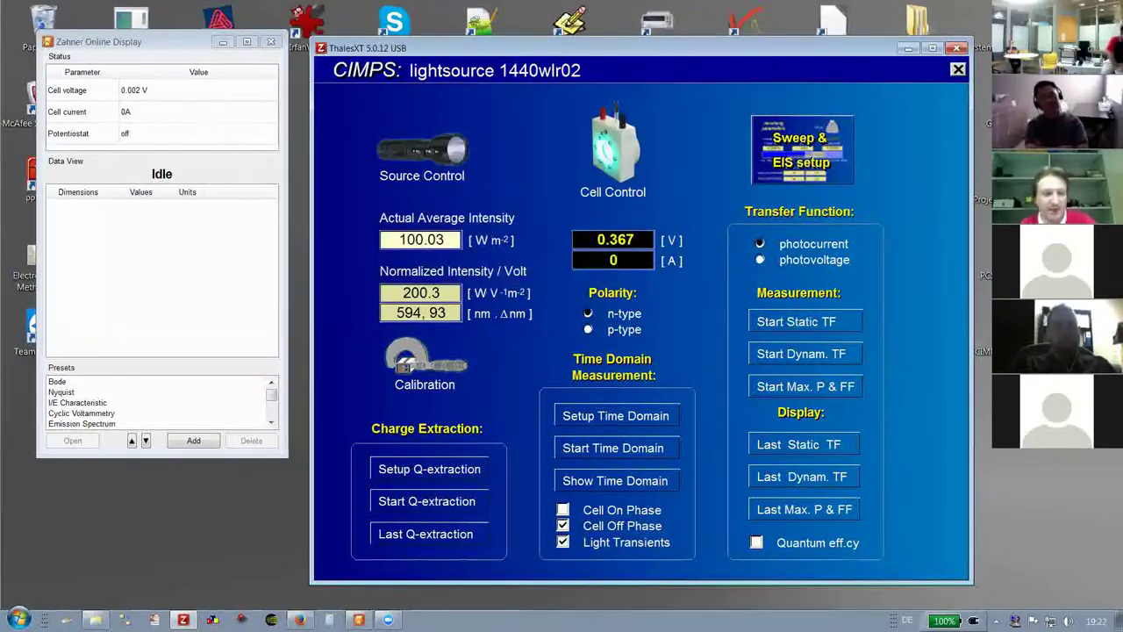
pyautogui.click(575, 426)
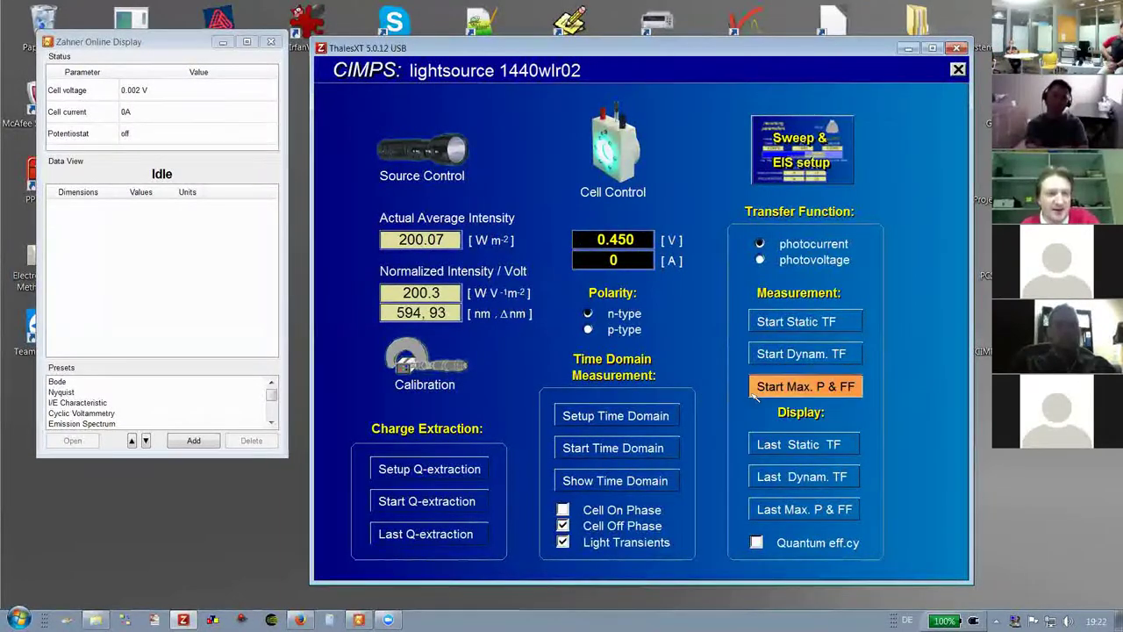
# Run the maximum power and fill factor measurement with a scan rate of 50m V/s and a sample time of 0.25 s
pyautogui.click(806, 390)
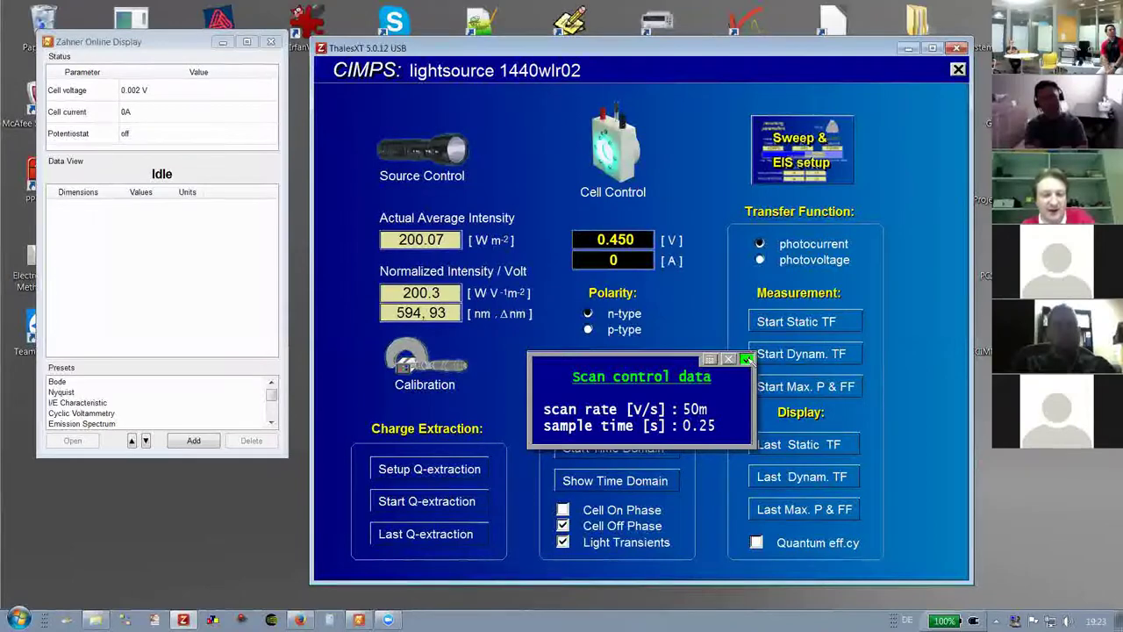
pyautogui.click(747, 359)
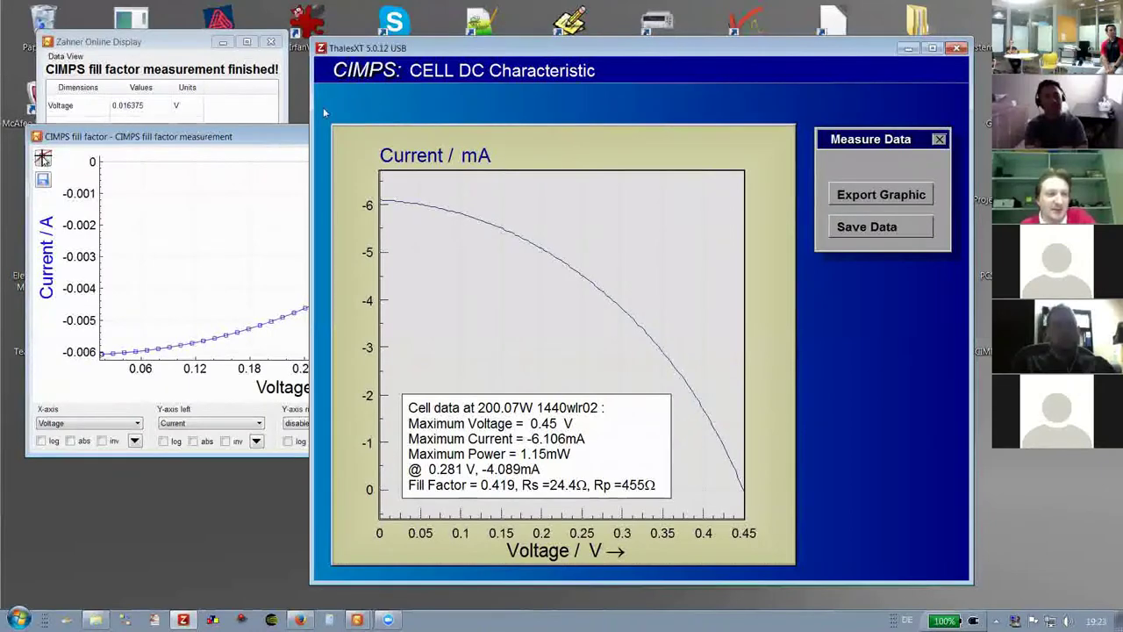
# Examine the fill factor current-voltage plot and the cell DC characteristic, and return to the CIMPS main page
pyautogui.click(120, 134)
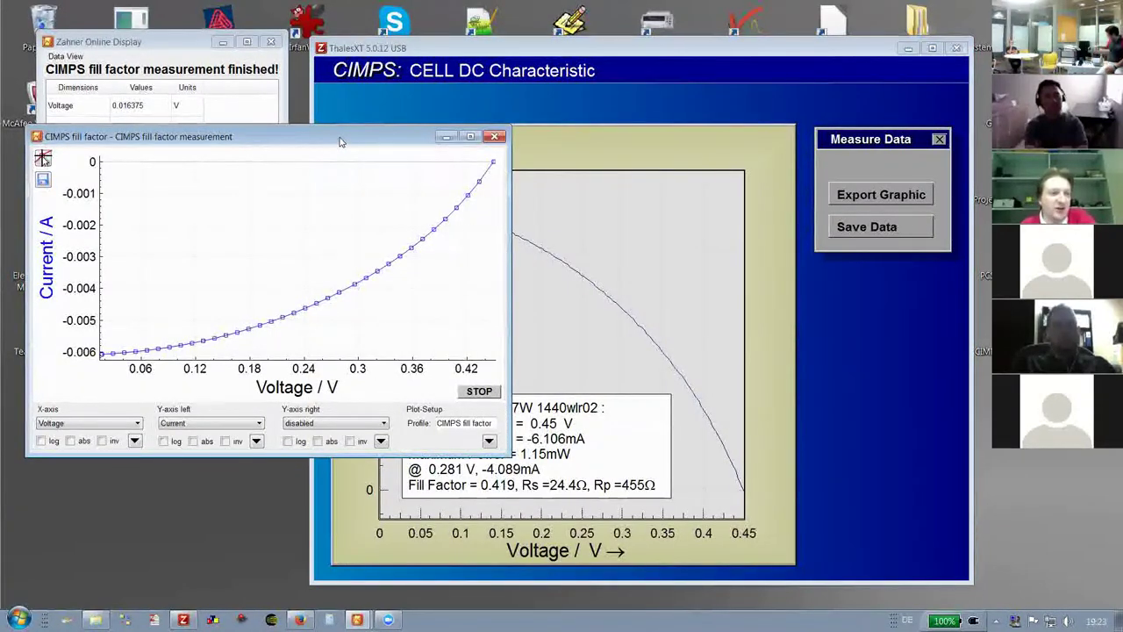
pyautogui.moveTo(339, 145); pyautogui.dragTo(329, 156)
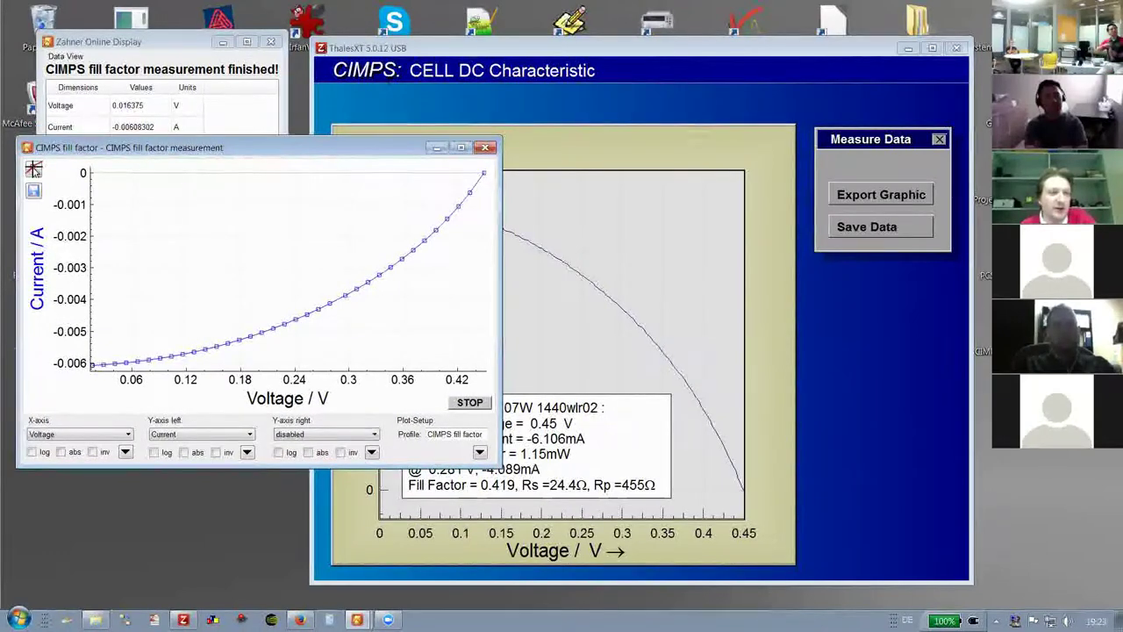
pyautogui.click(432, 50)
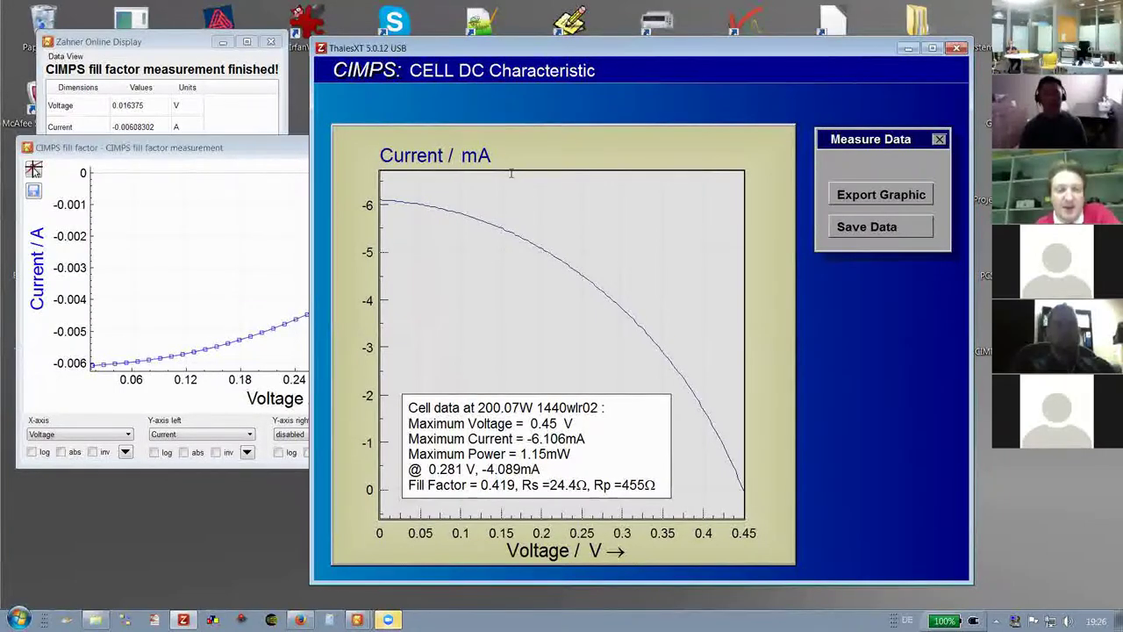
pyautogui.press('Escape')
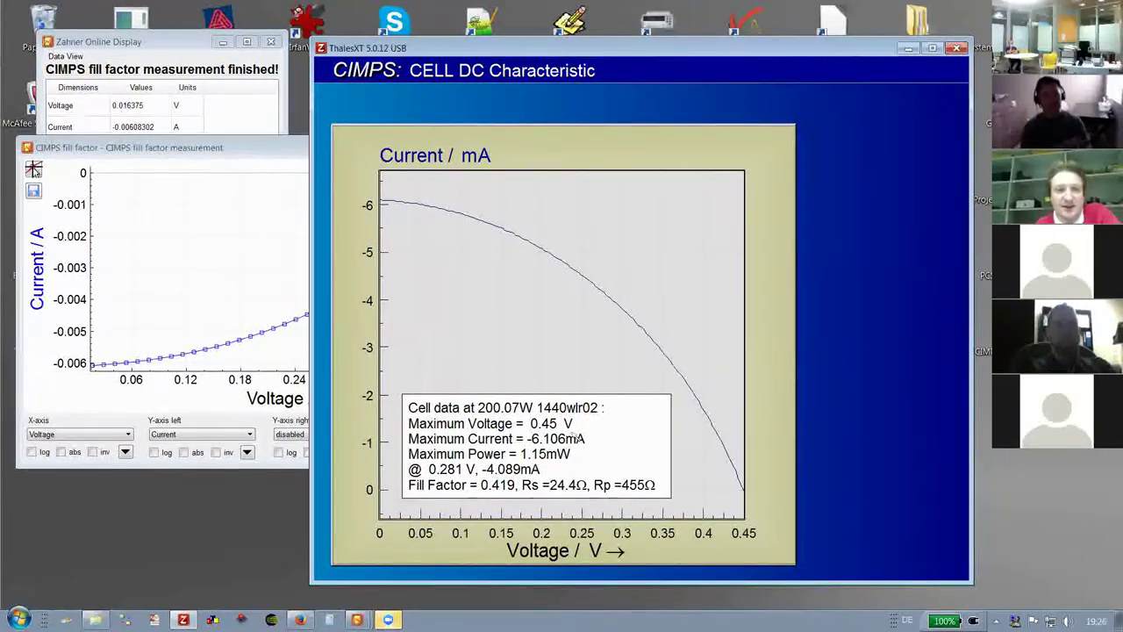
pyautogui.press('Escape')
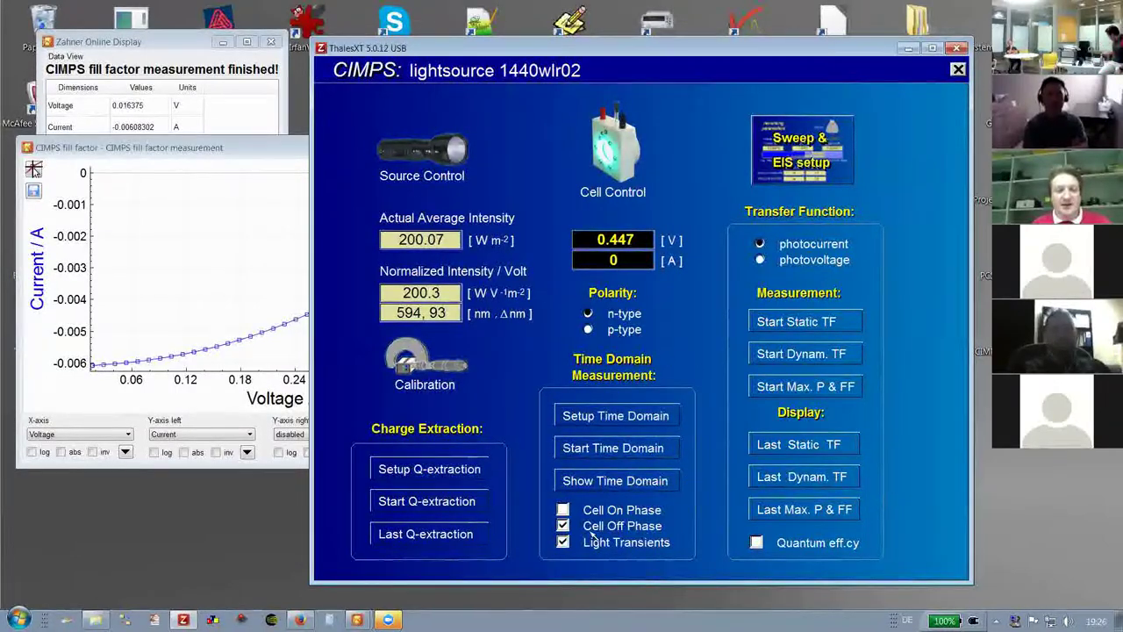
# Define the time domain light intensity function with 90 W/m² at 15 s, 0 at 25 s and 120 W/m² at 40 s
pyautogui.click(613, 421)
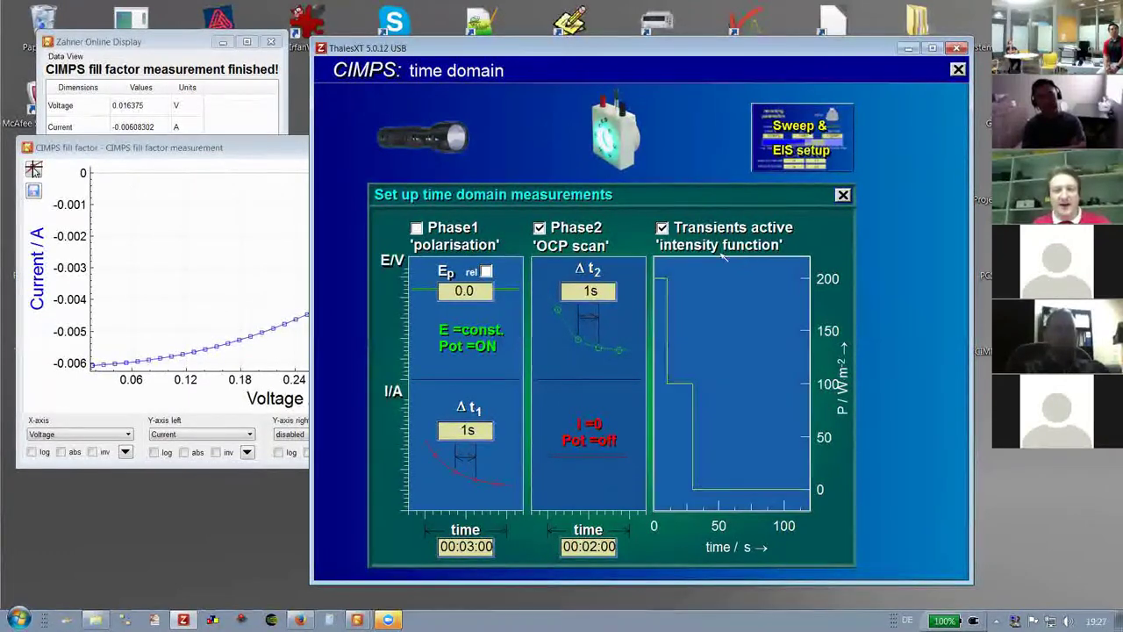
pyautogui.click(710, 321)
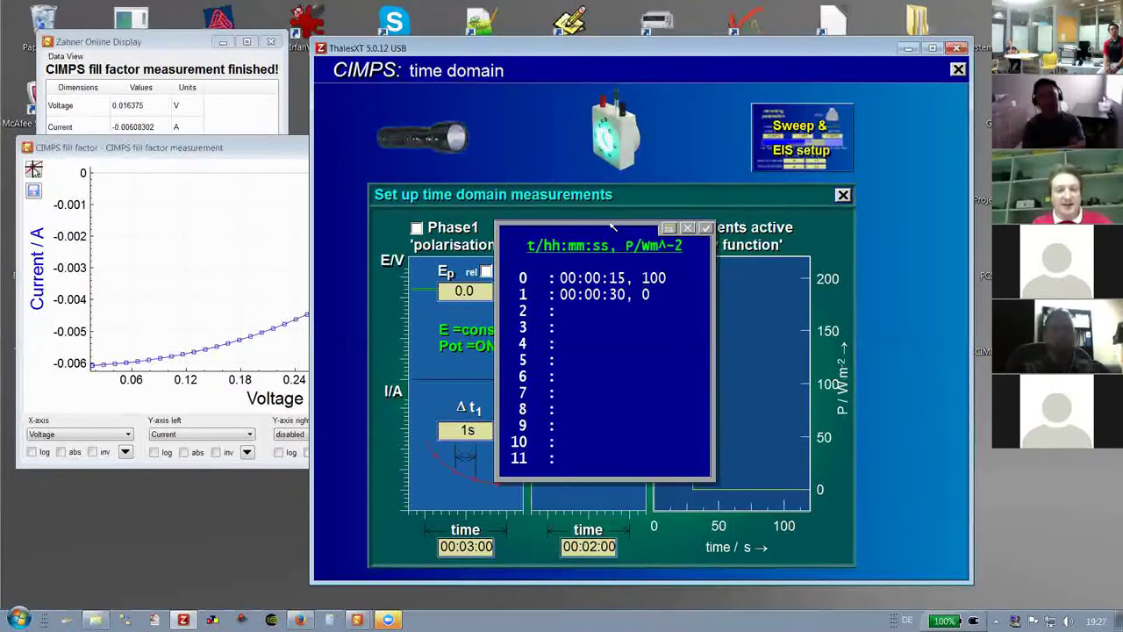
pyautogui.write('9')
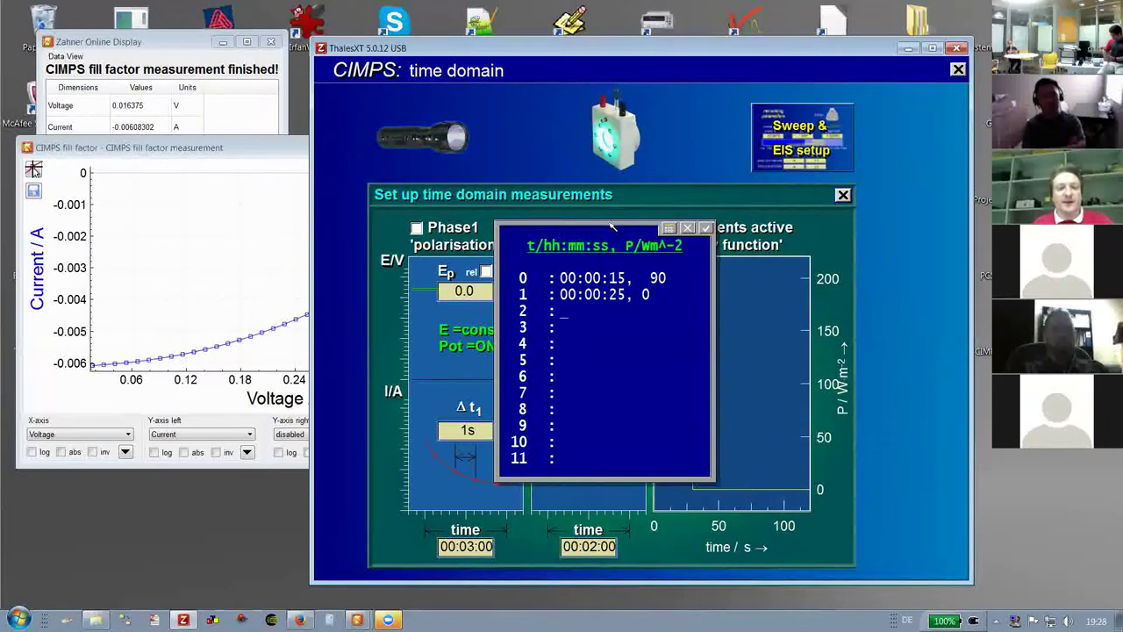
pyautogui.click(619, 312)
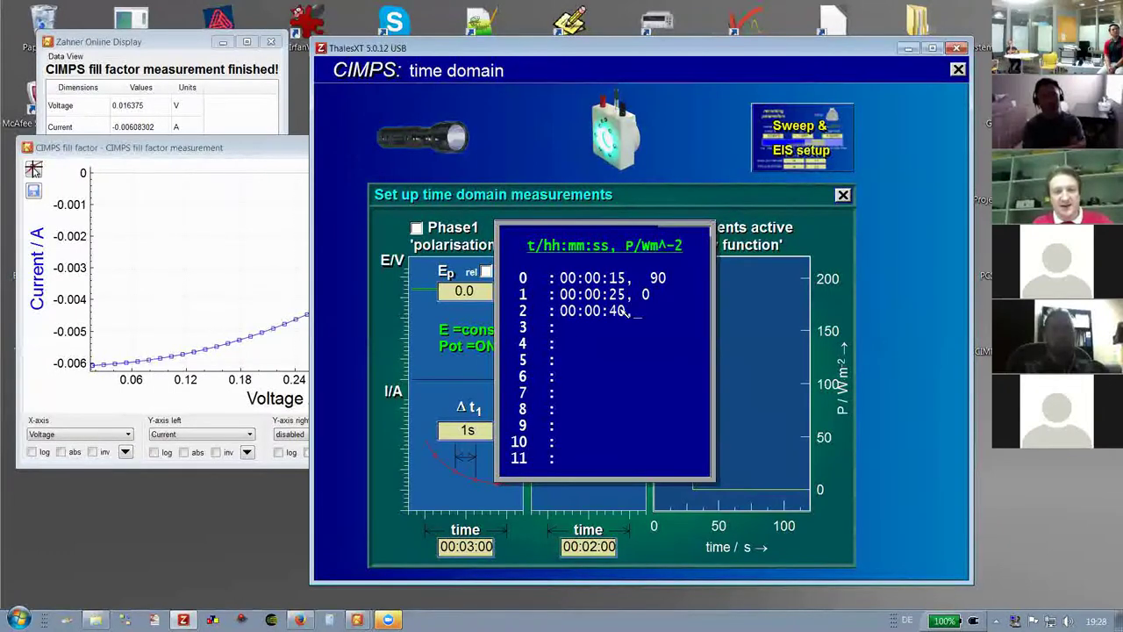
pyautogui.write('20')
pyautogui.press('Return')
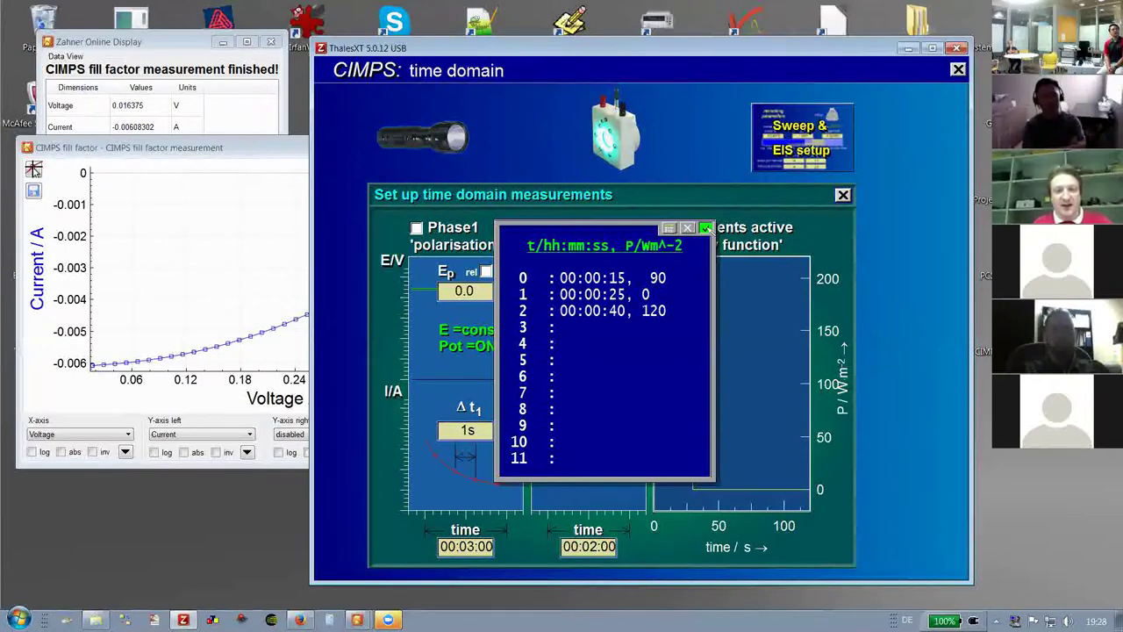
pyautogui.click(706, 227)
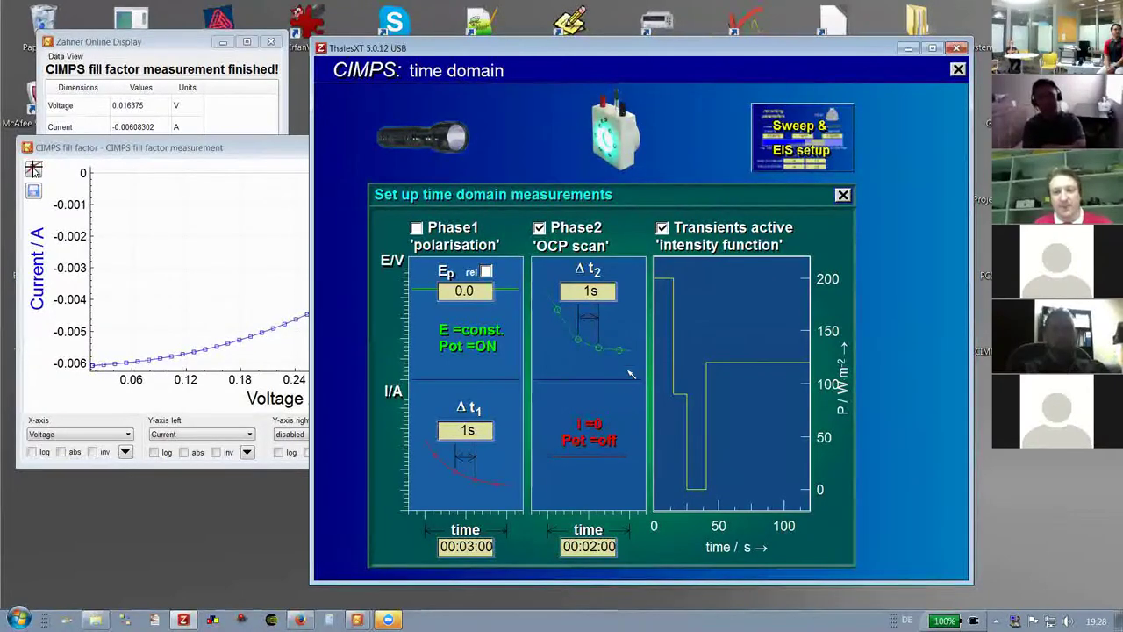
# Set the Phase2 OCP scan duration to 00:01:00 and its sample time to 0.25 s
pyautogui.click(591, 548)
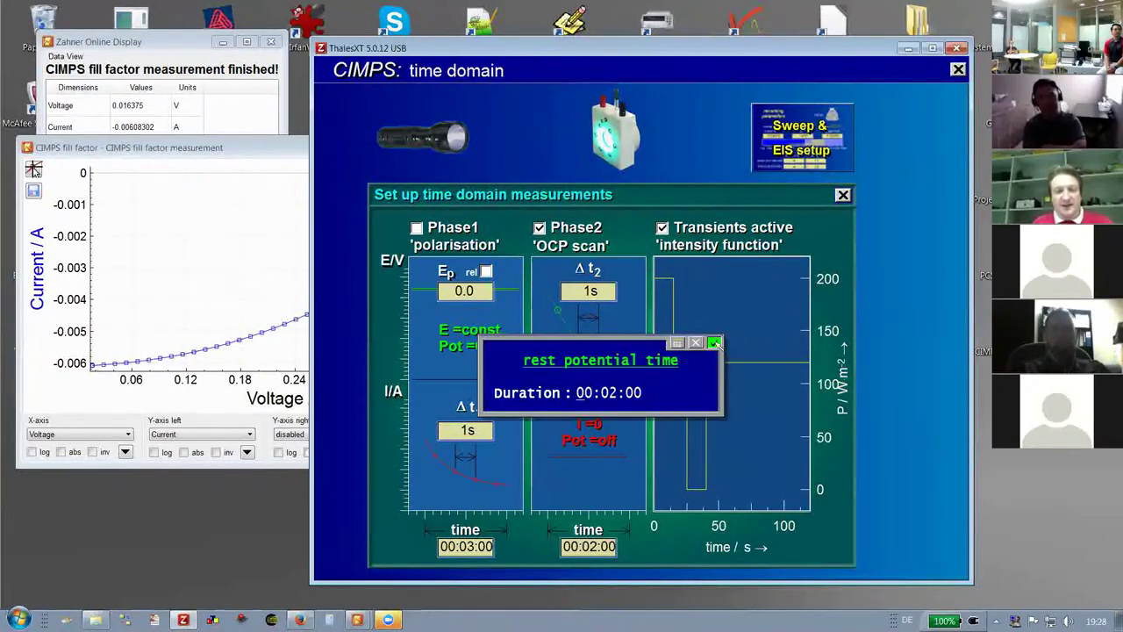
pyautogui.click(715, 342)
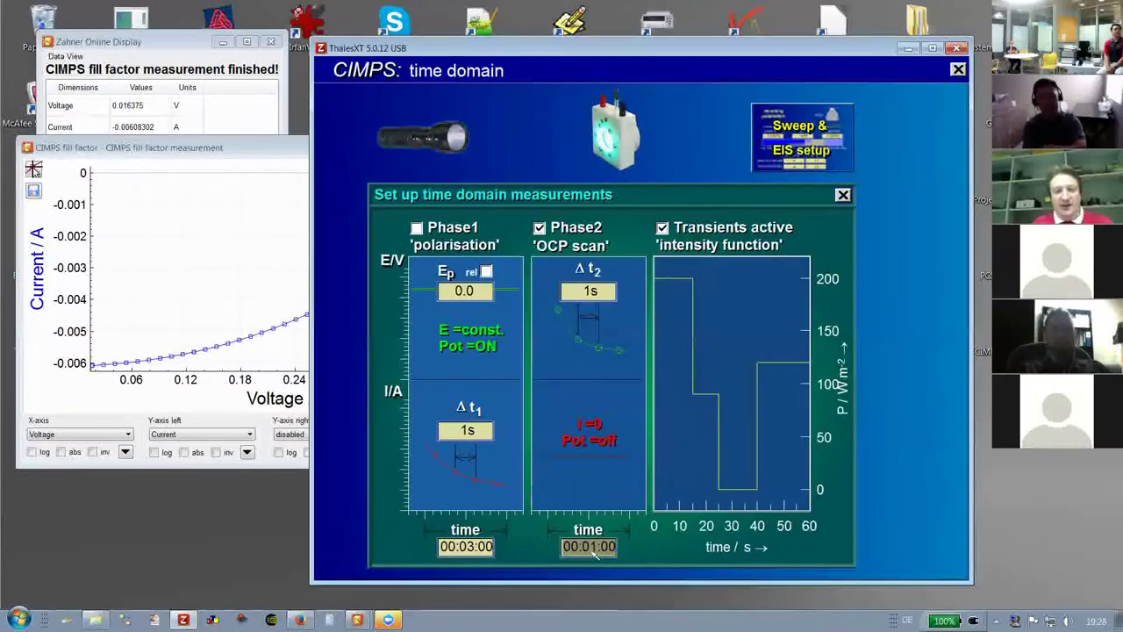
pyautogui.click(590, 296)
pyautogui.write('0.-3')
pyautogui.press('BackSpace')
pyautogui.press('BackSpace')
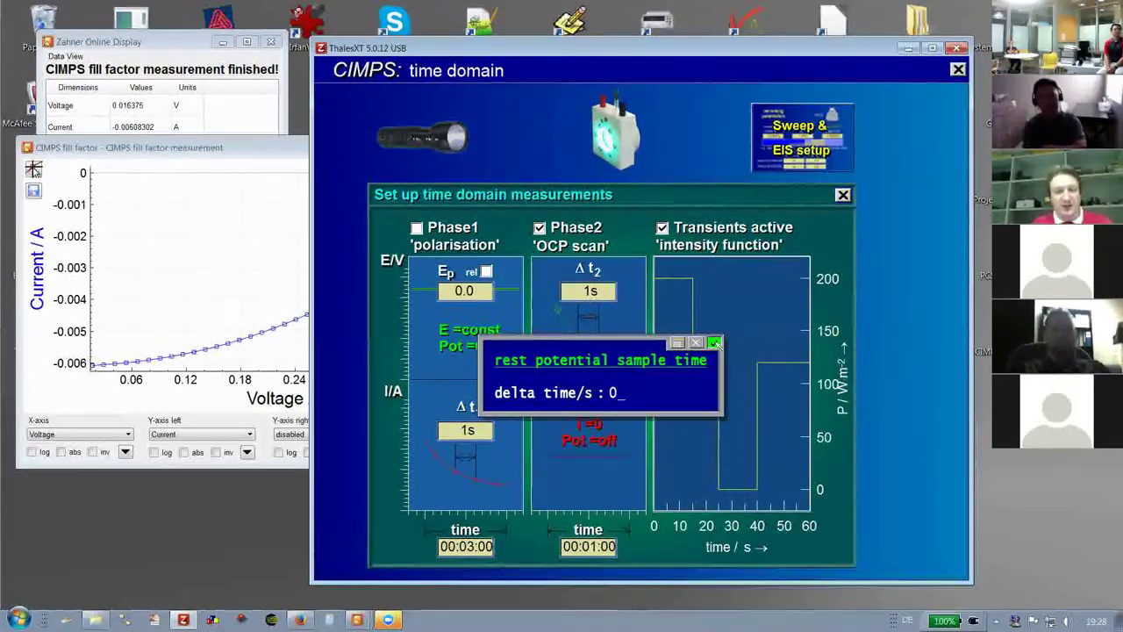
pyautogui.click(715, 342)
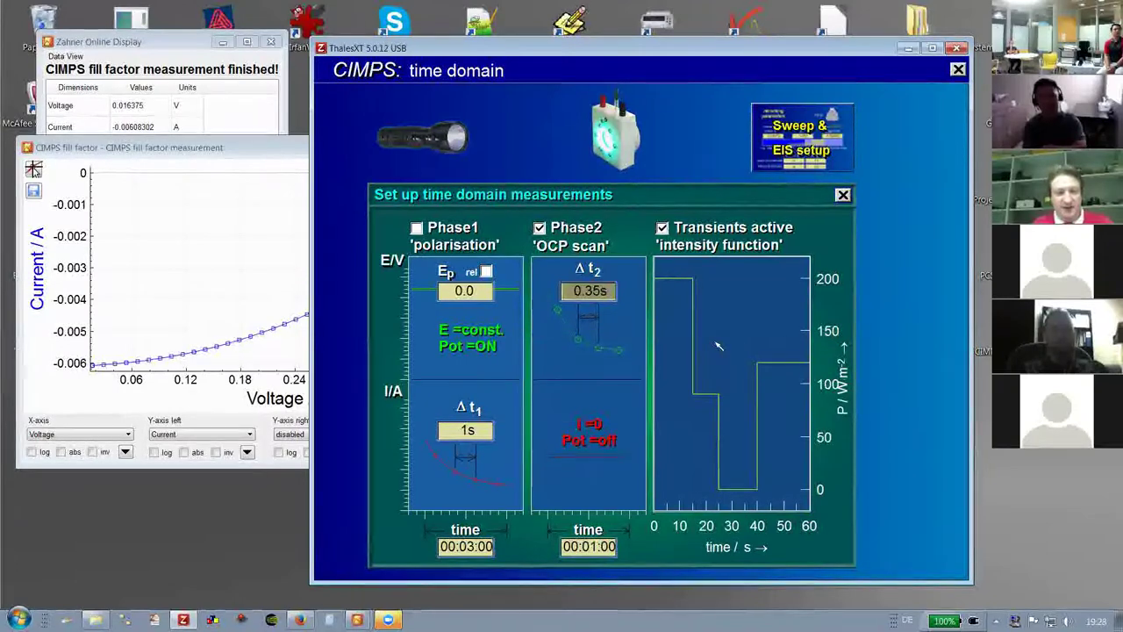
pyautogui.click(590, 296)
pyautogui.write('2')
pyautogui.press('Return')
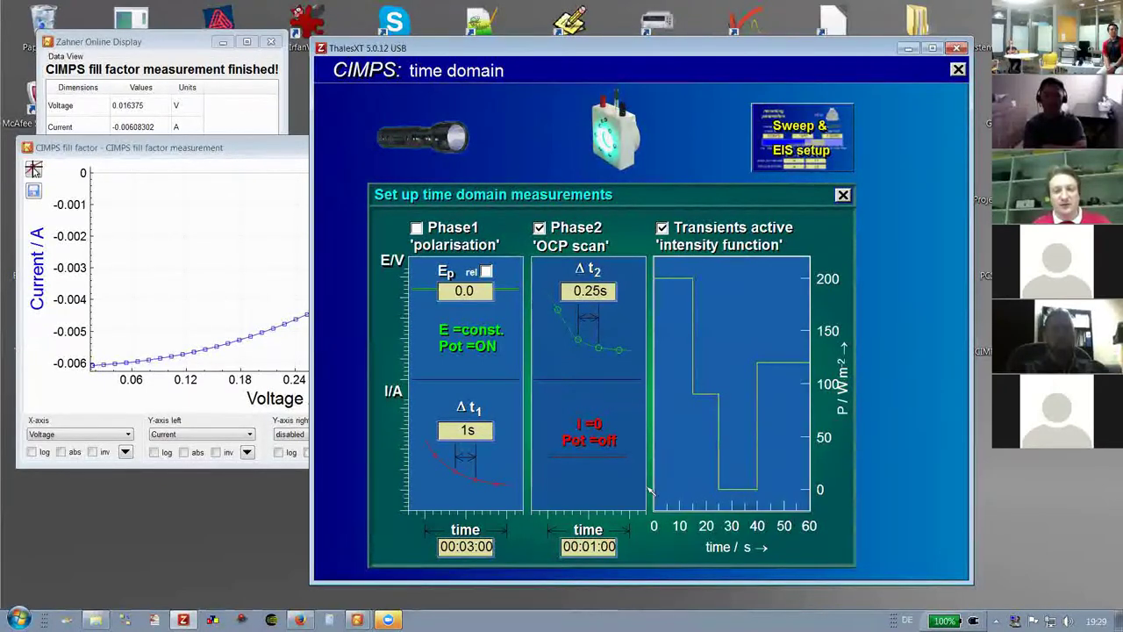
# Run the time domain measurement and examine the resulting potential-time curve
pyautogui.rightClick(715, 323)
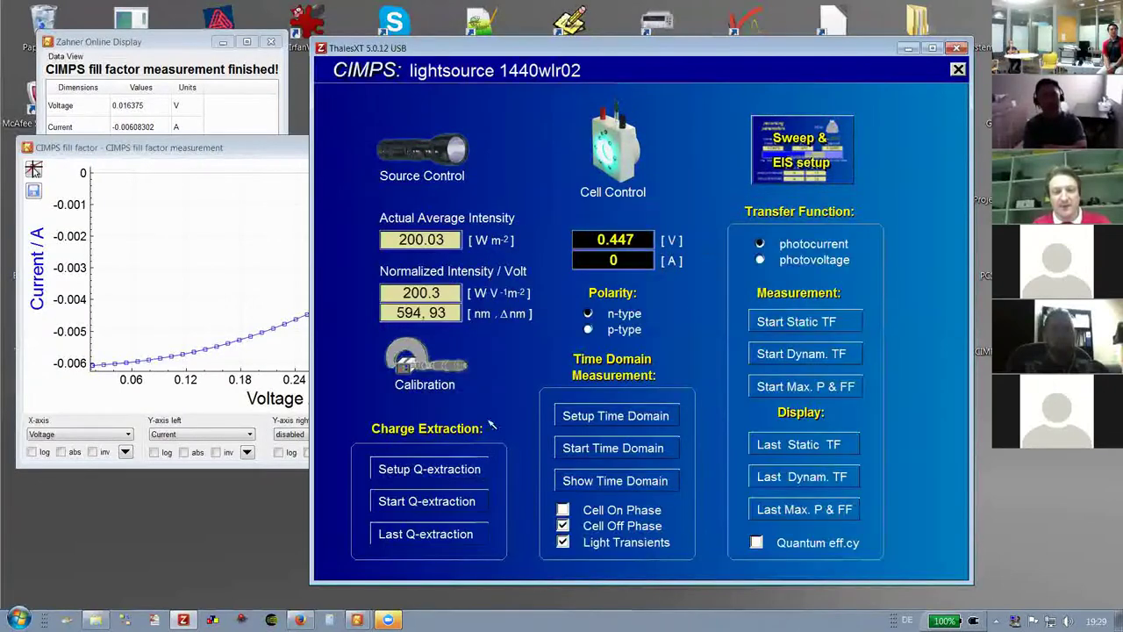
pyautogui.click(619, 449)
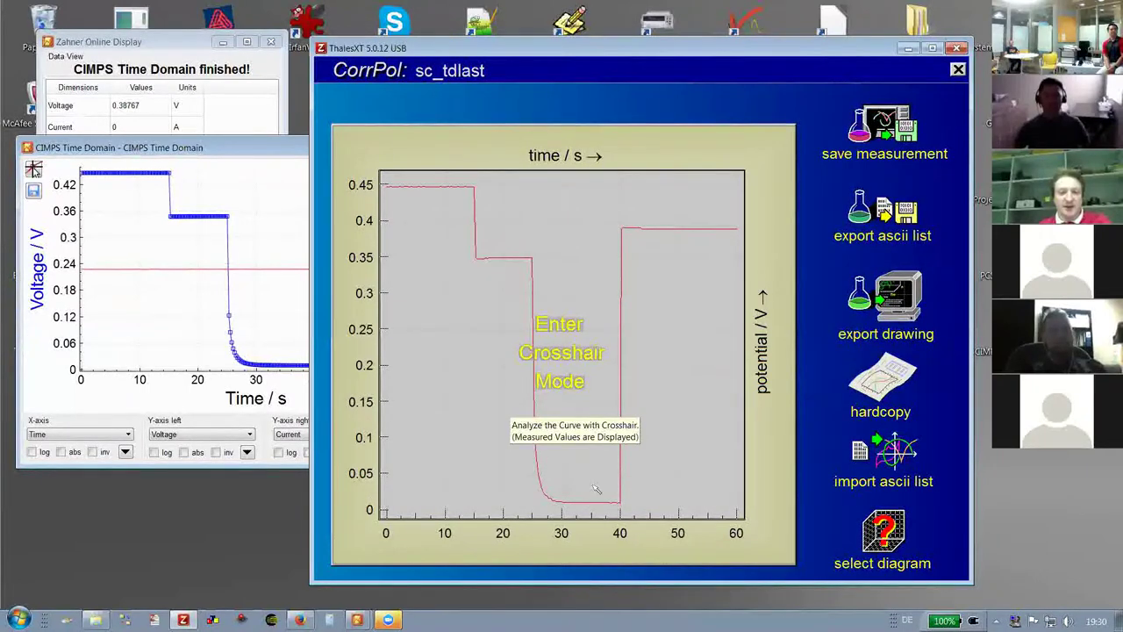
pyautogui.click(213, 371)
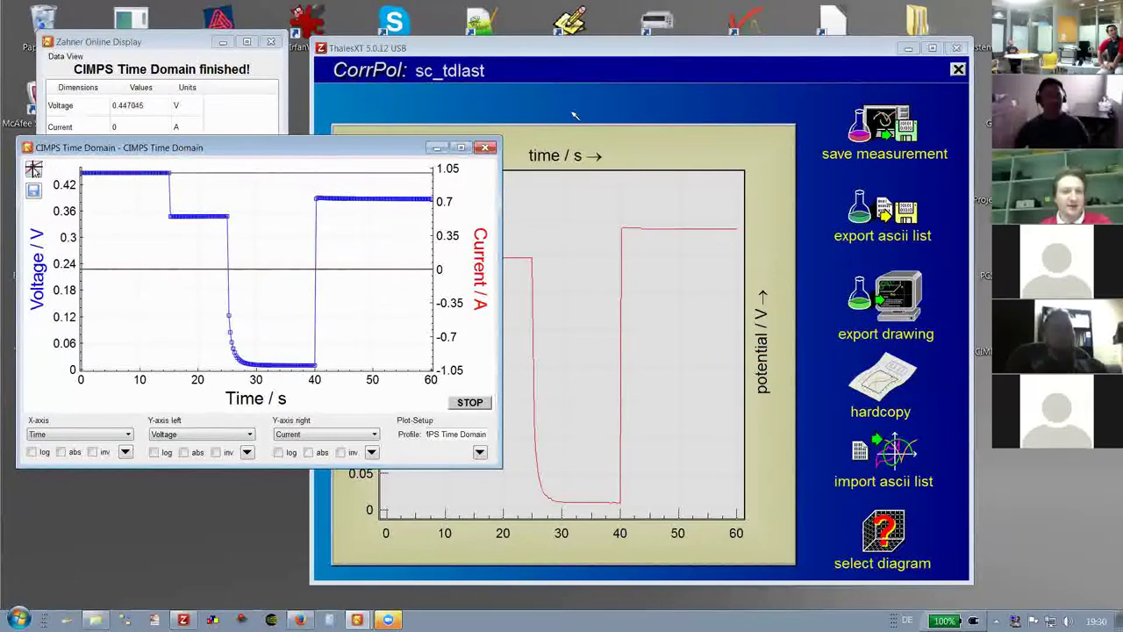
pyautogui.click(534, 49)
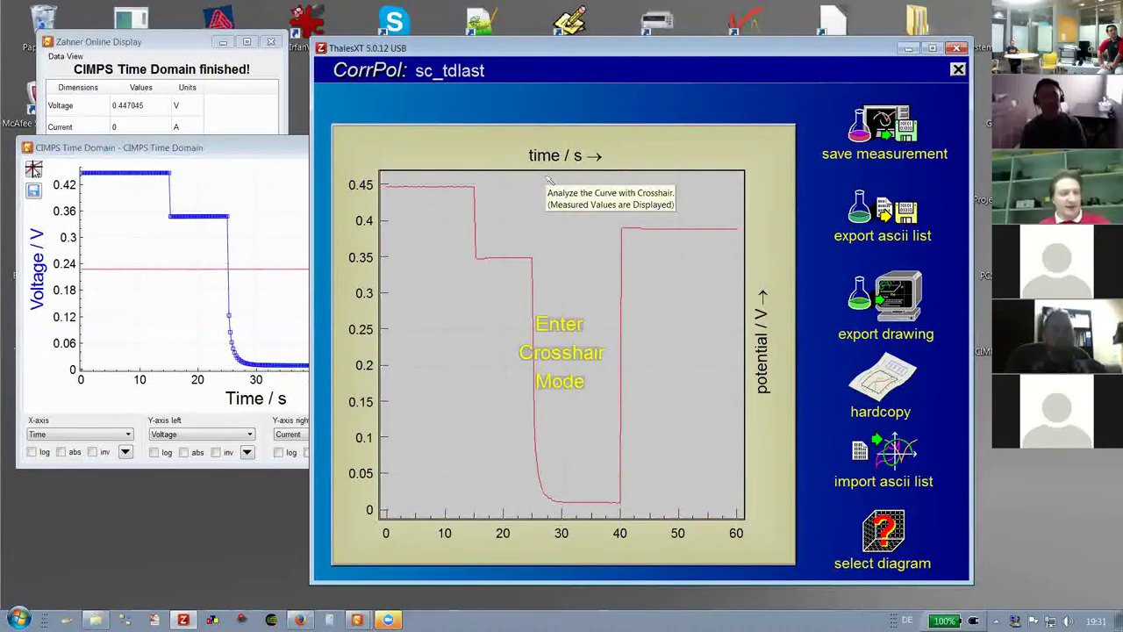
pyautogui.press('Escape')
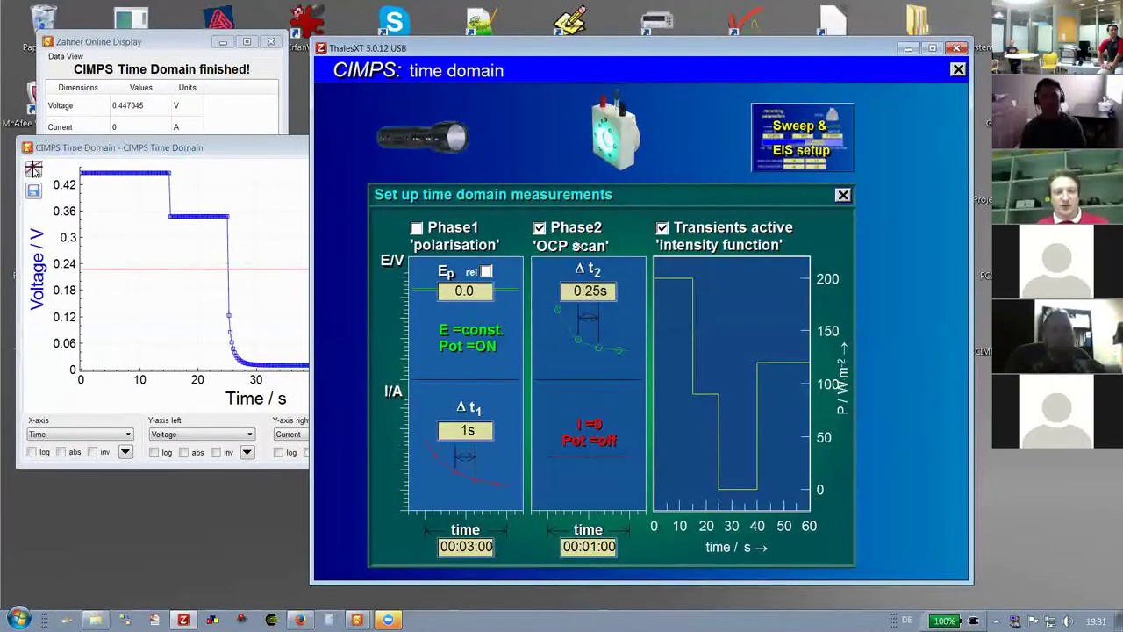
# Set the rest potential sample time of the Phase2 OCP scan to 1 s
pyautogui.click(598, 300)
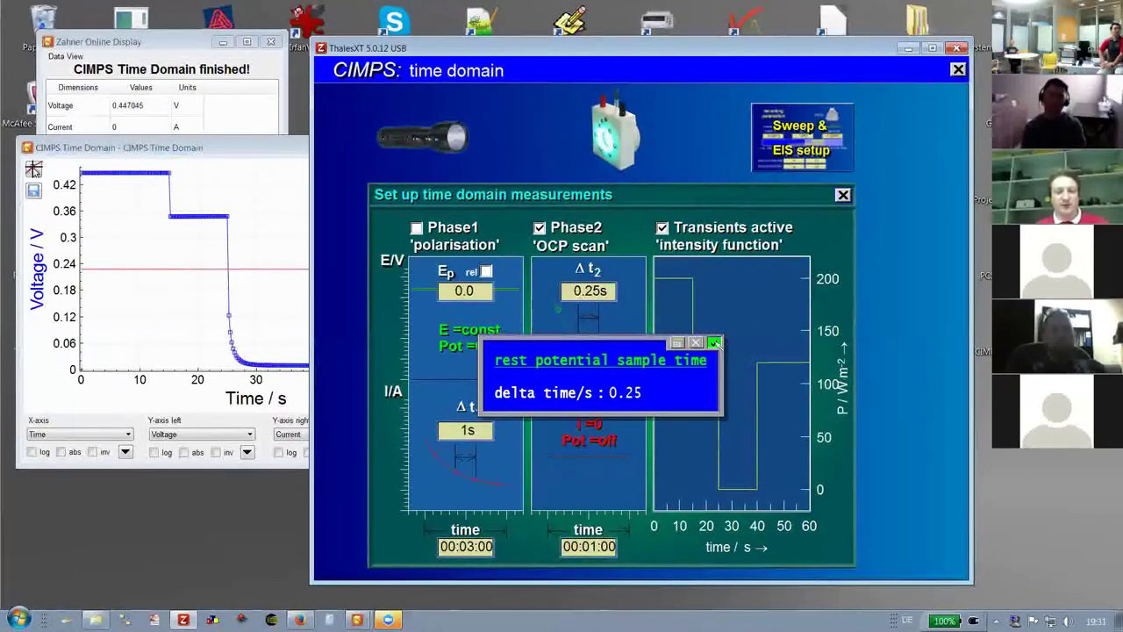
pyautogui.write('1')
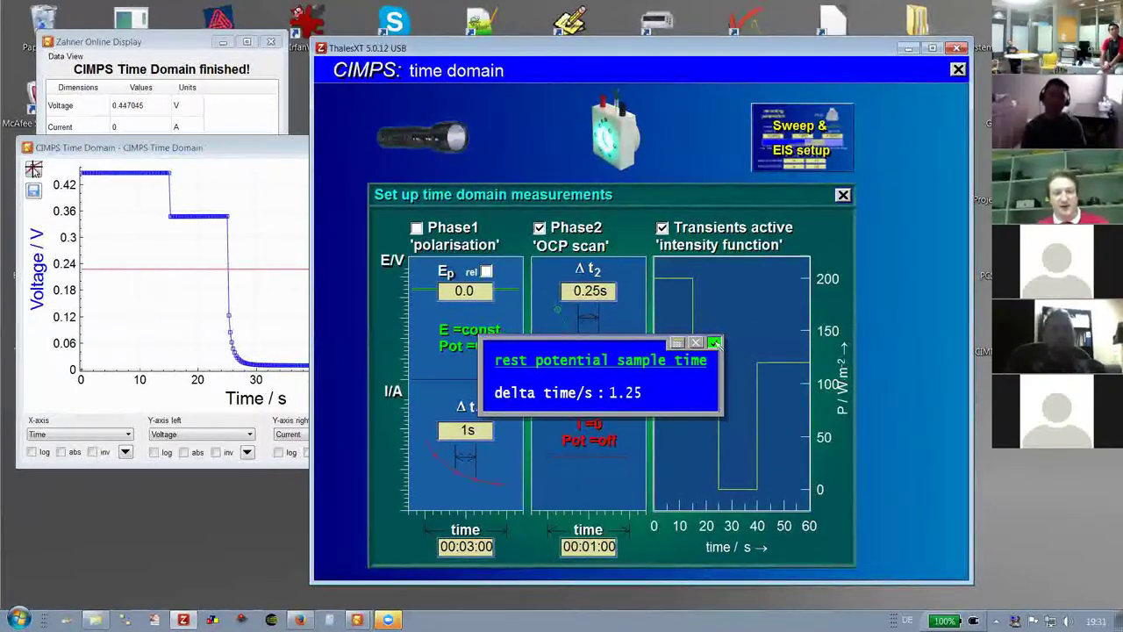
pyautogui.click(715, 342)
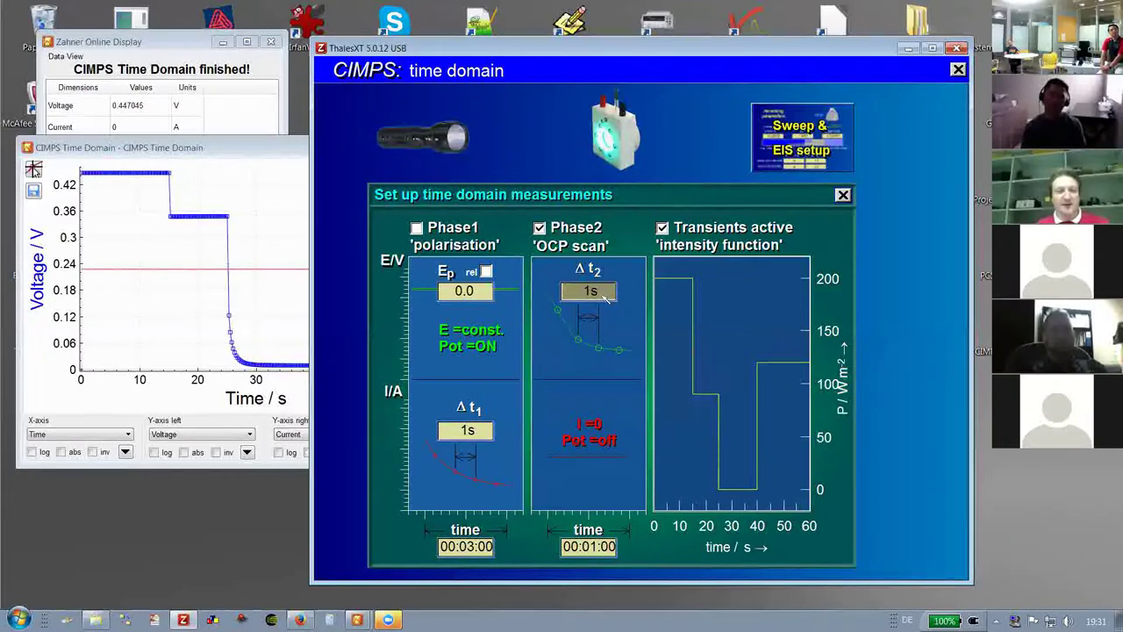
# Set the Phase2 rest potential sample time to 0.25 s and return to the CIMPS main page
pyautogui.click(605, 298)
pyautogui.write('0')
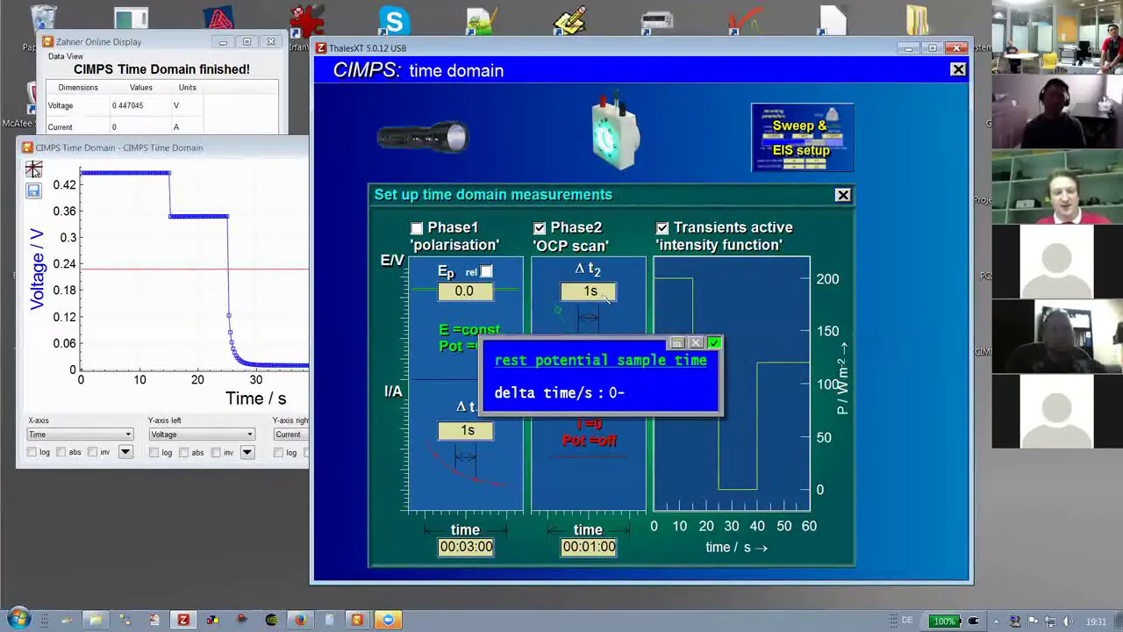
pyautogui.write('.2')
pyautogui.click(716, 342)
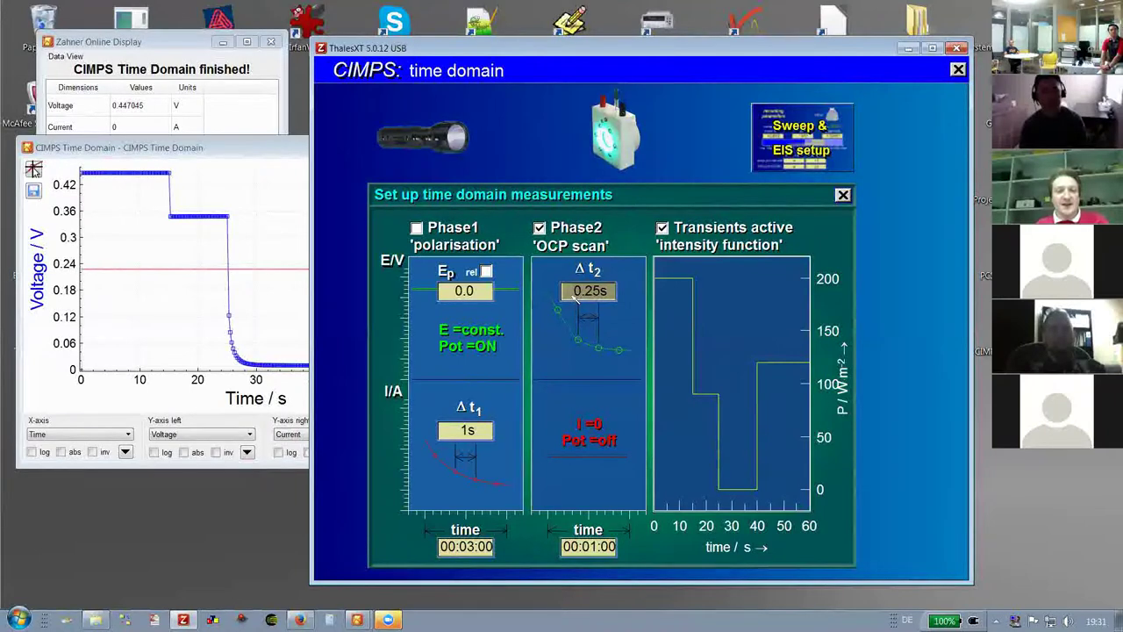
pyautogui.rightClick(579, 298)
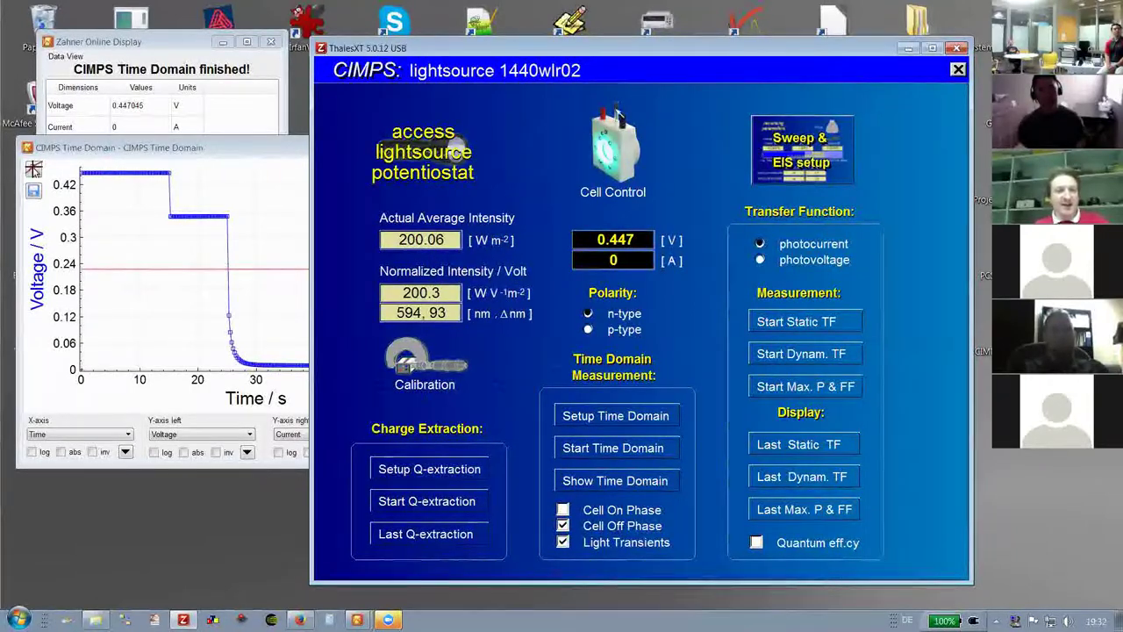
# Open the light source potentiostat control and set the AC excitation amplitude to 200 mV
pyautogui.click(423, 152)
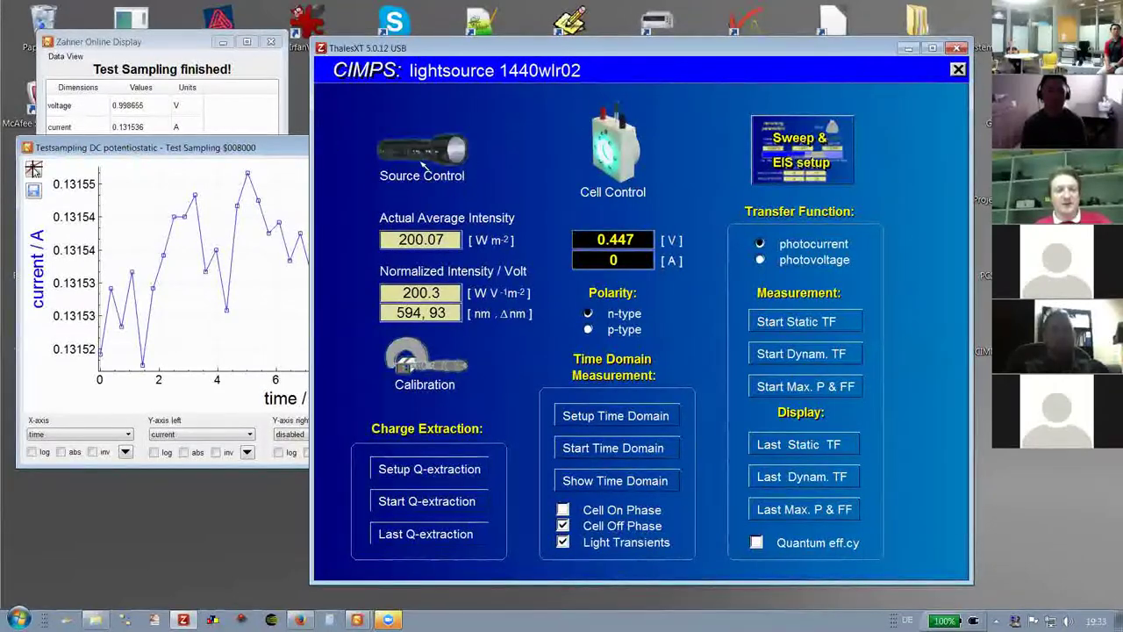
pyautogui.click(424, 152)
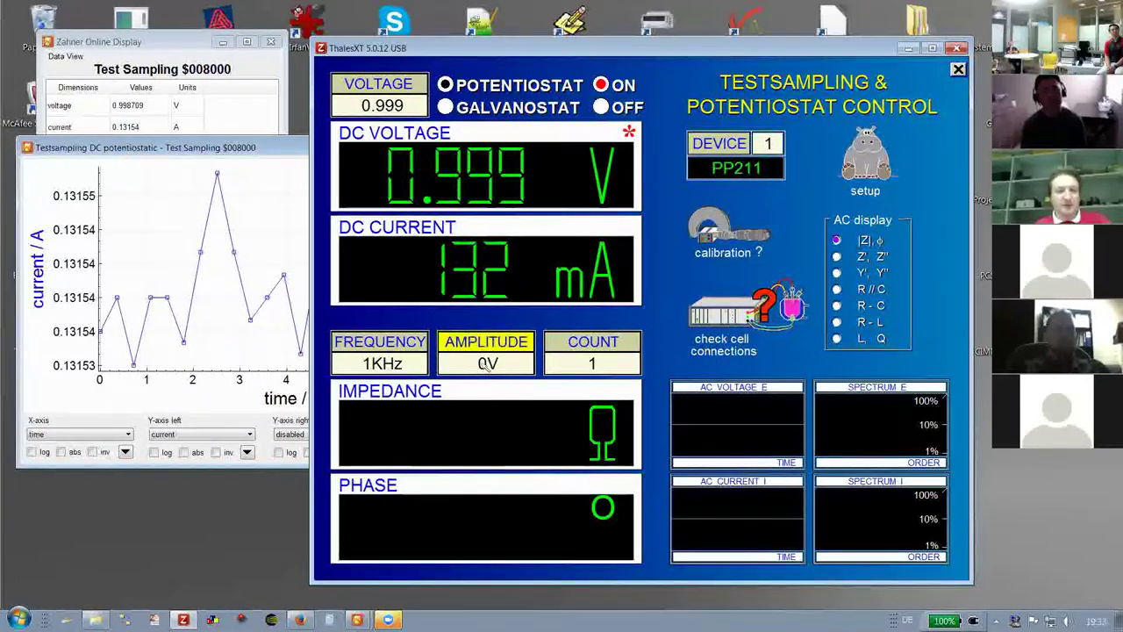
pyautogui.click(487, 356)
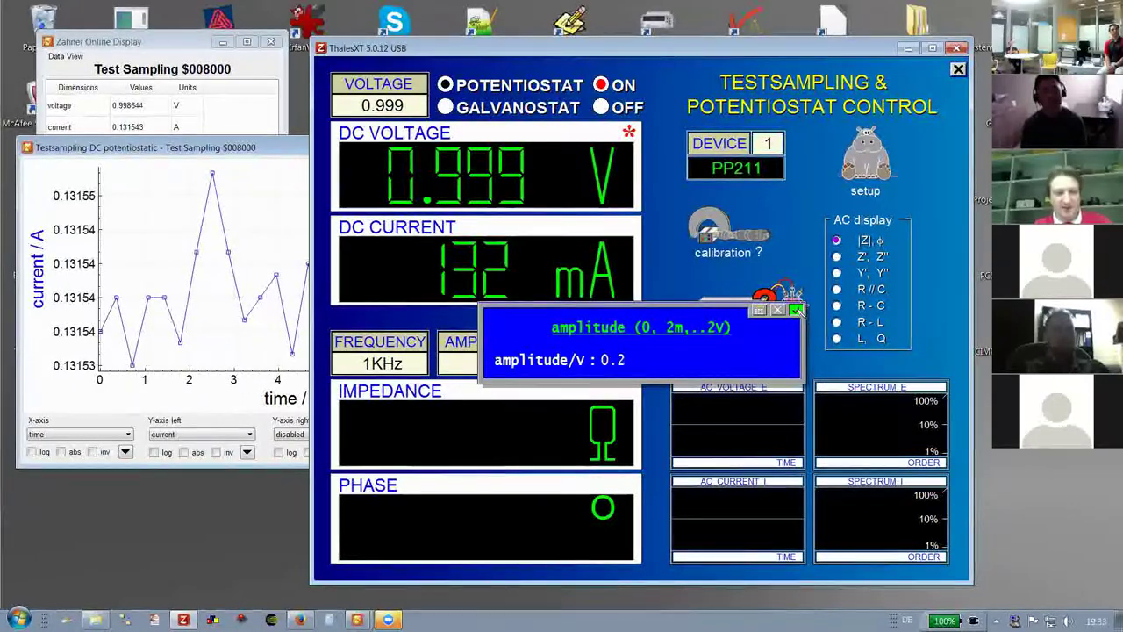
pyautogui.click(796, 311)
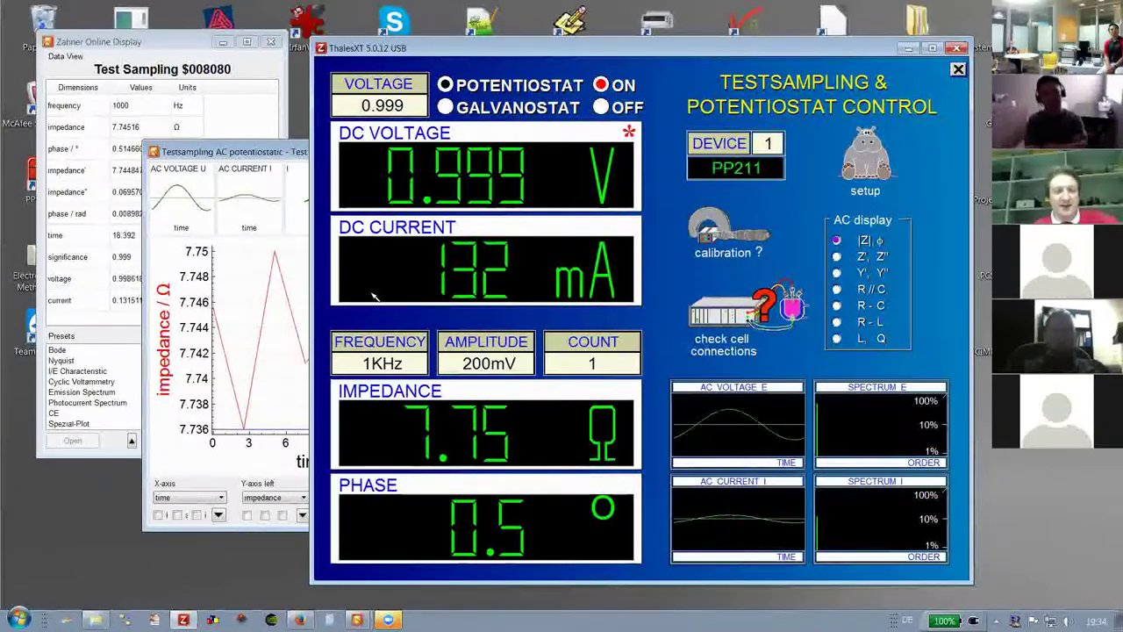
# Set the light source test frequency to 1 Hz and its AC amplitude to 400 mV
pyautogui.click(376, 363)
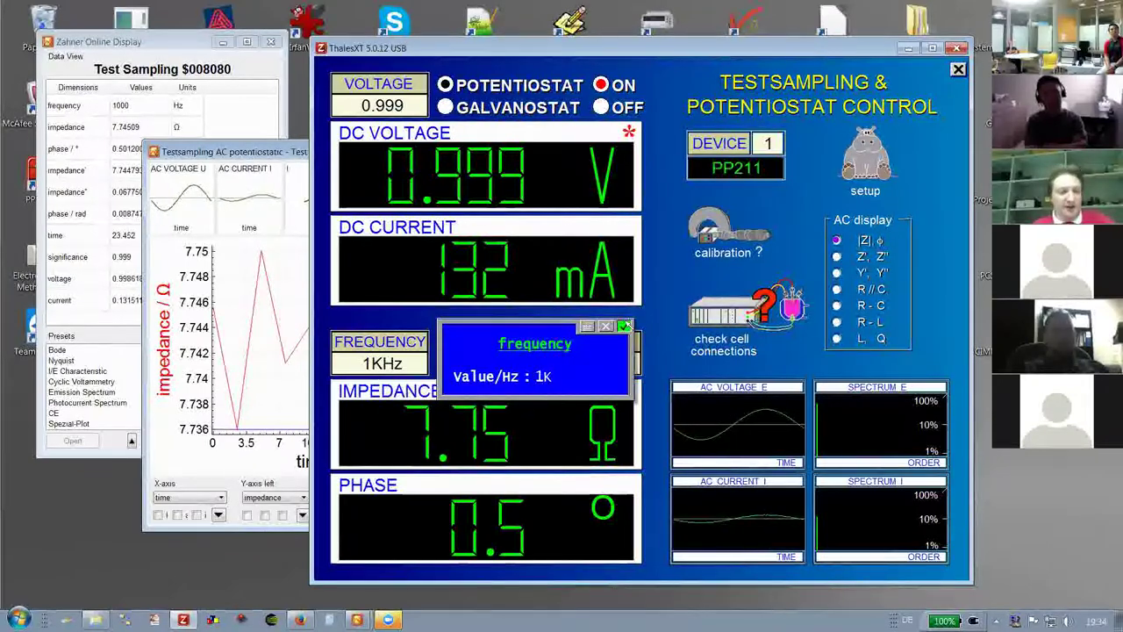
pyautogui.press('BackSpace')
pyautogui.press('Return')
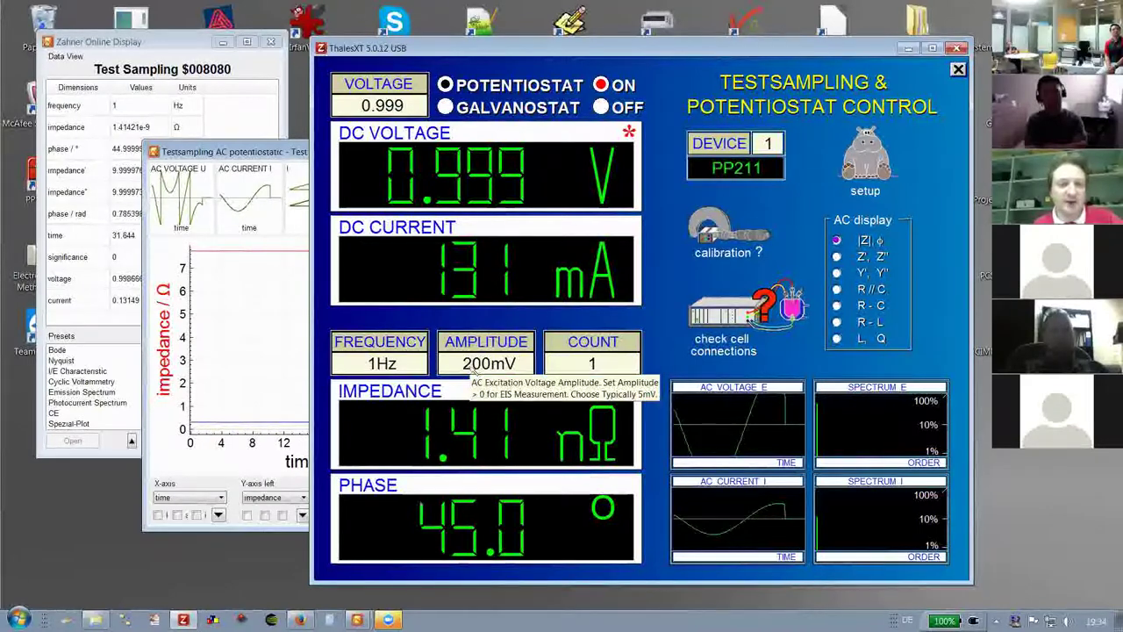
pyautogui.click(487, 360)
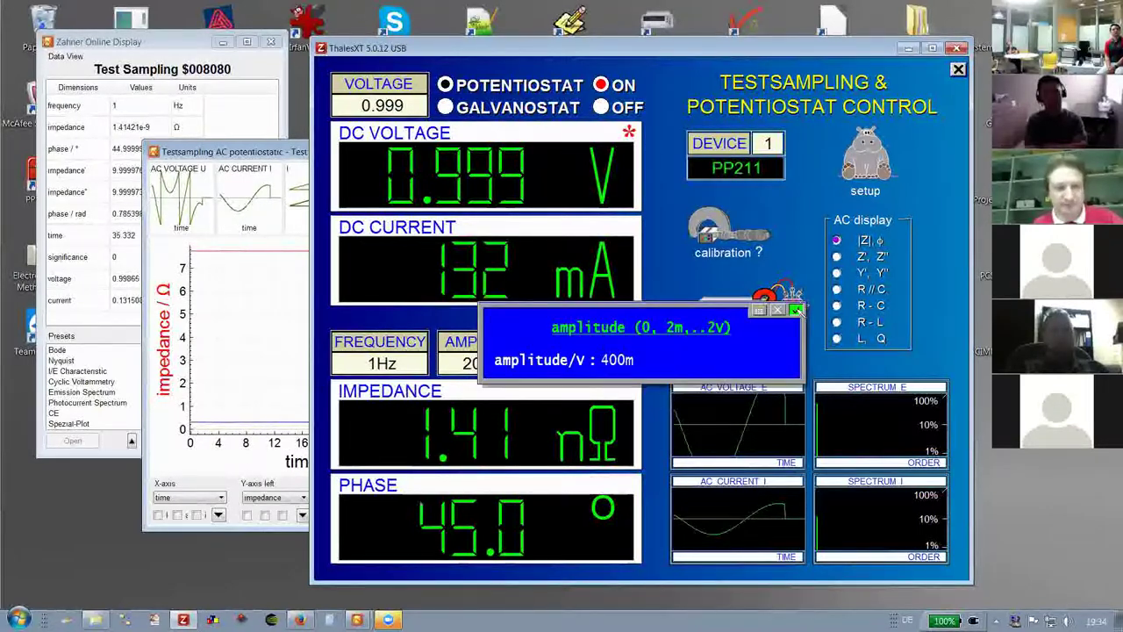
pyautogui.click(797, 309)
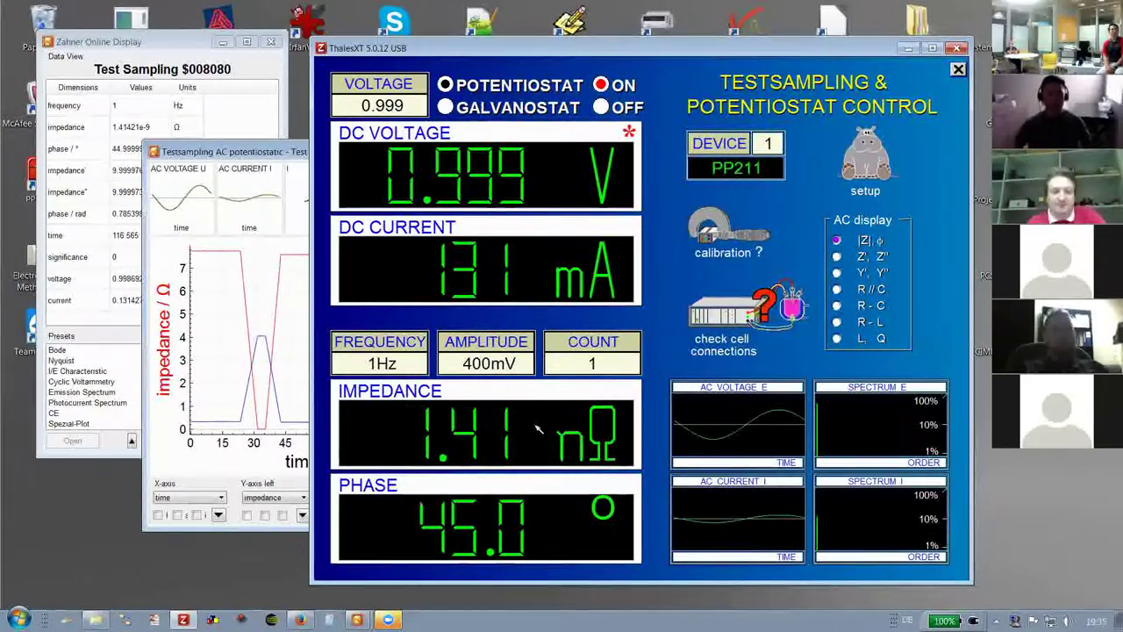
pyautogui.click(475, 350)
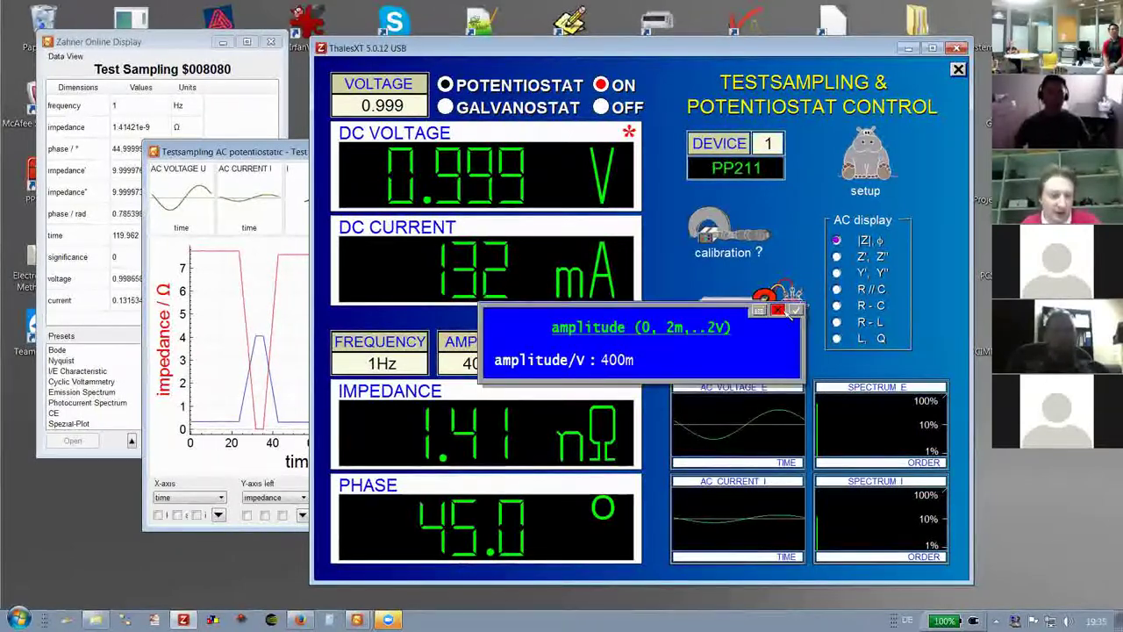
pyautogui.click(794, 312)
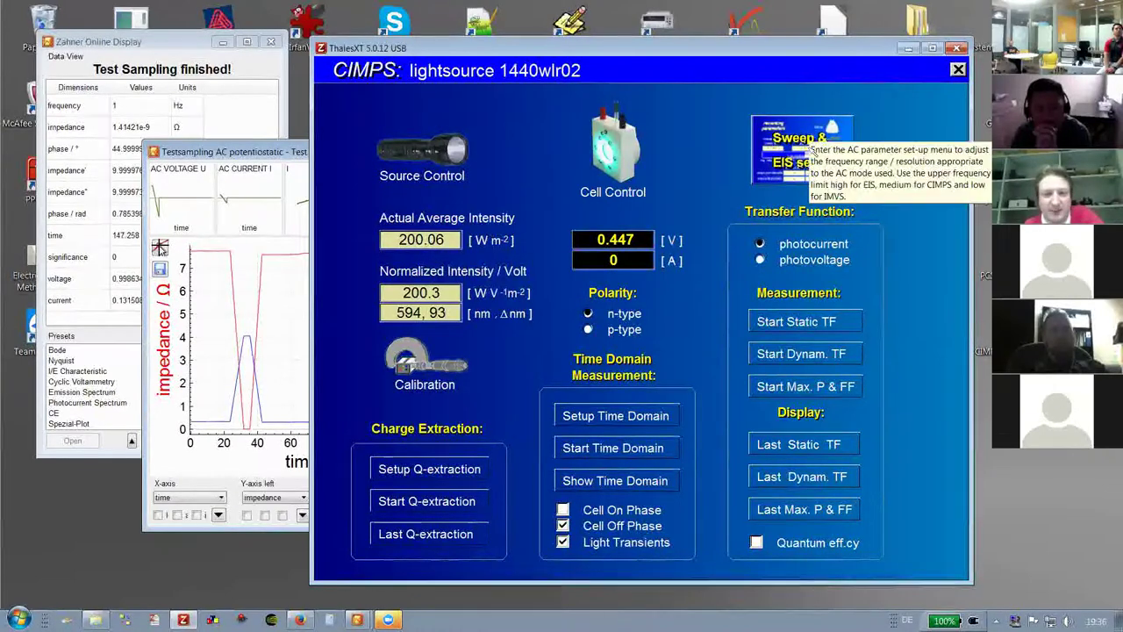
# Open the sweep and EIS setup and set the upper frequency limit to 10 kHz
pyautogui.click(800, 154)
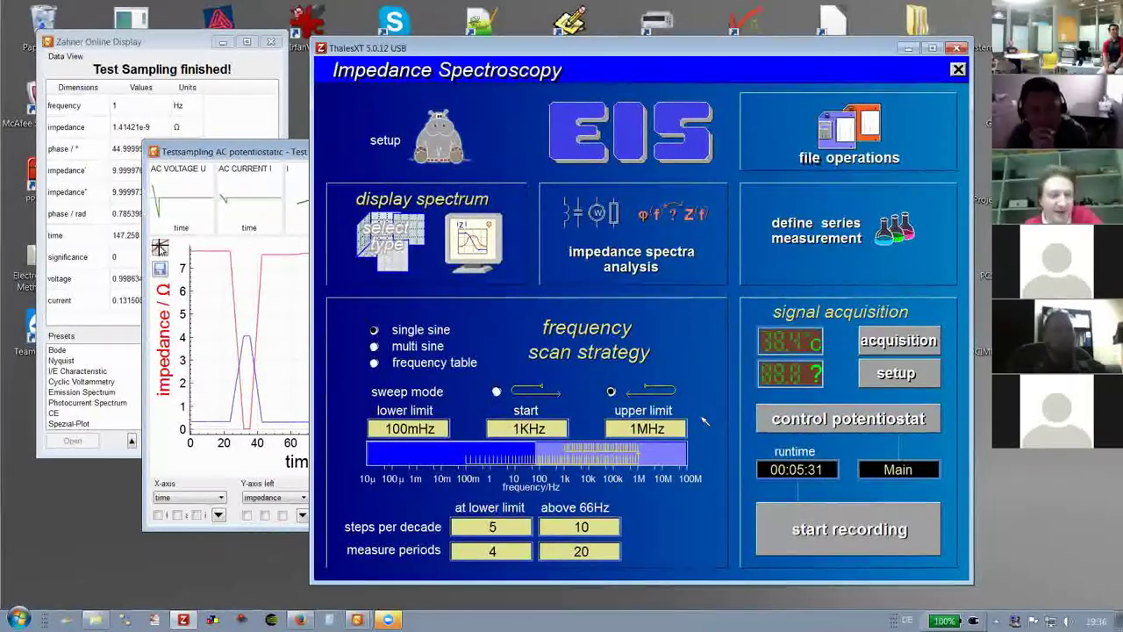
pyautogui.click(646, 428)
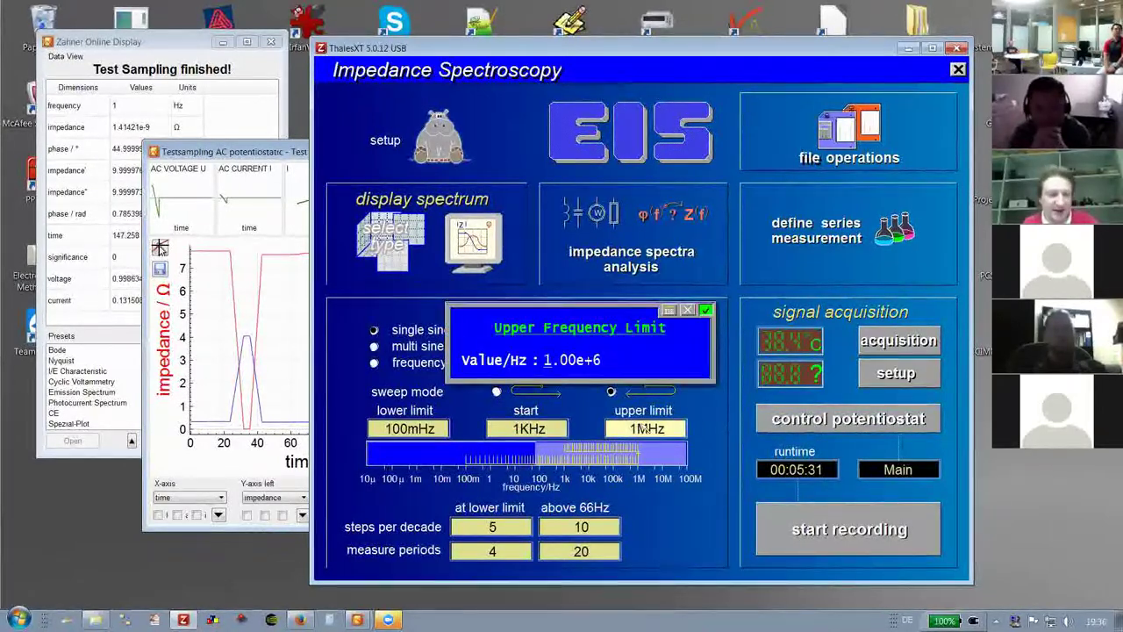
pyautogui.write('10k')
pyautogui.press('Delete')
pyautogui.press('Delete')
pyautogui.press('Delete')
pyautogui.press('Delete')
pyautogui.click(706, 309)
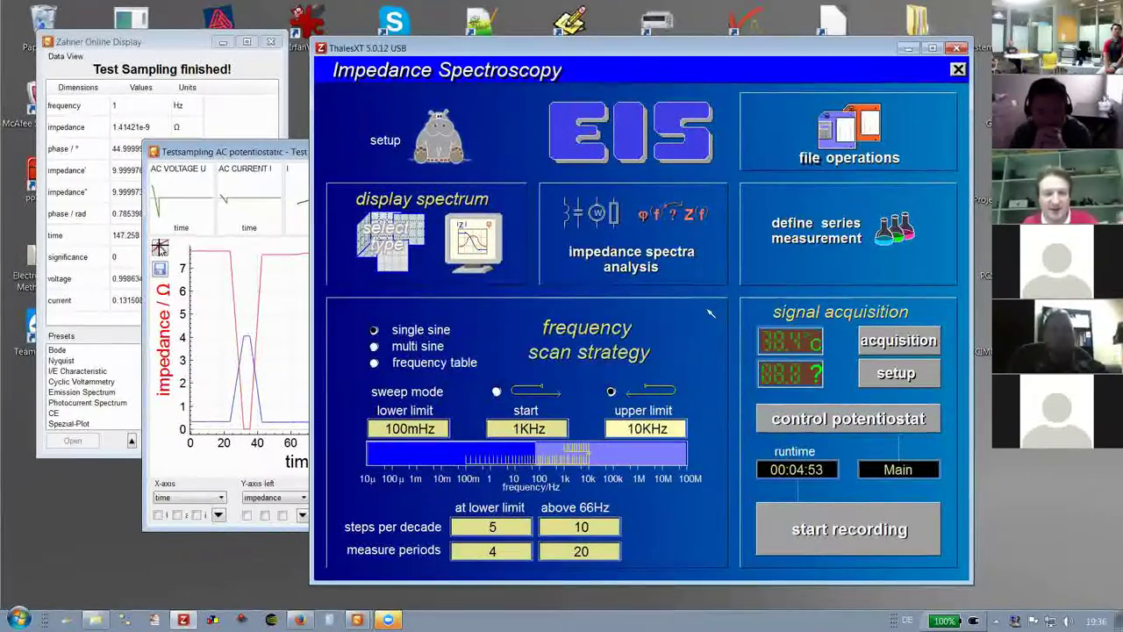
# Set the lower frequency limit of the sweep to 1 Hz
pyautogui.click(383, 430)
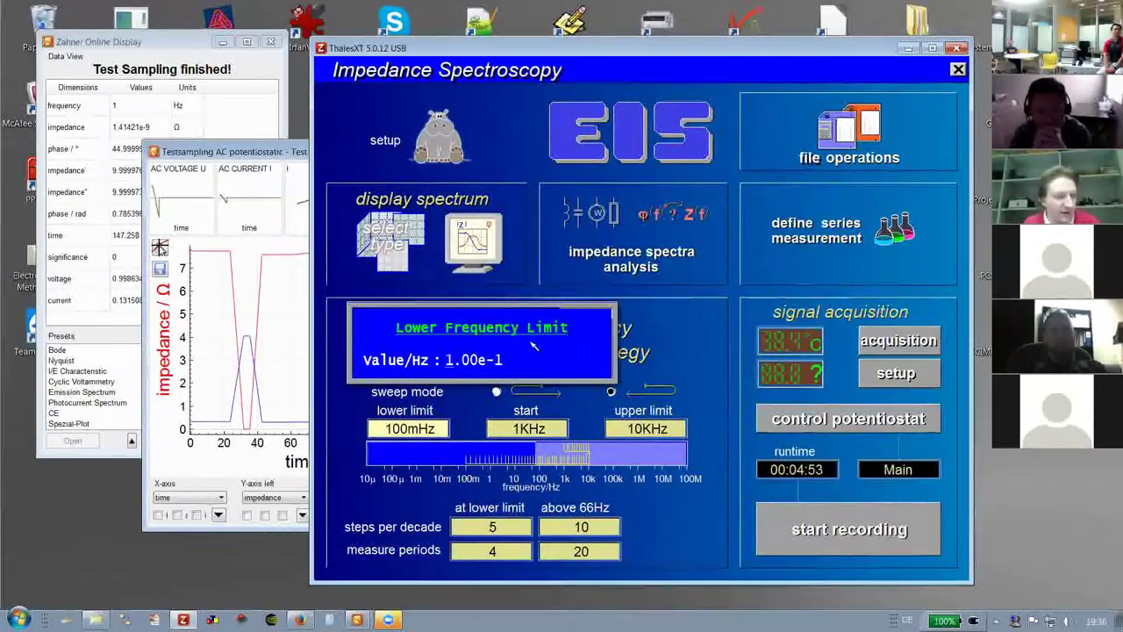
pyautogui.press('Delete')
pyautogui.press('Delete')
pyautogui.press('Delete')
pyautogui.press('Delete')
pyautogui.press('Delete')
pyautogui.press('Delete')
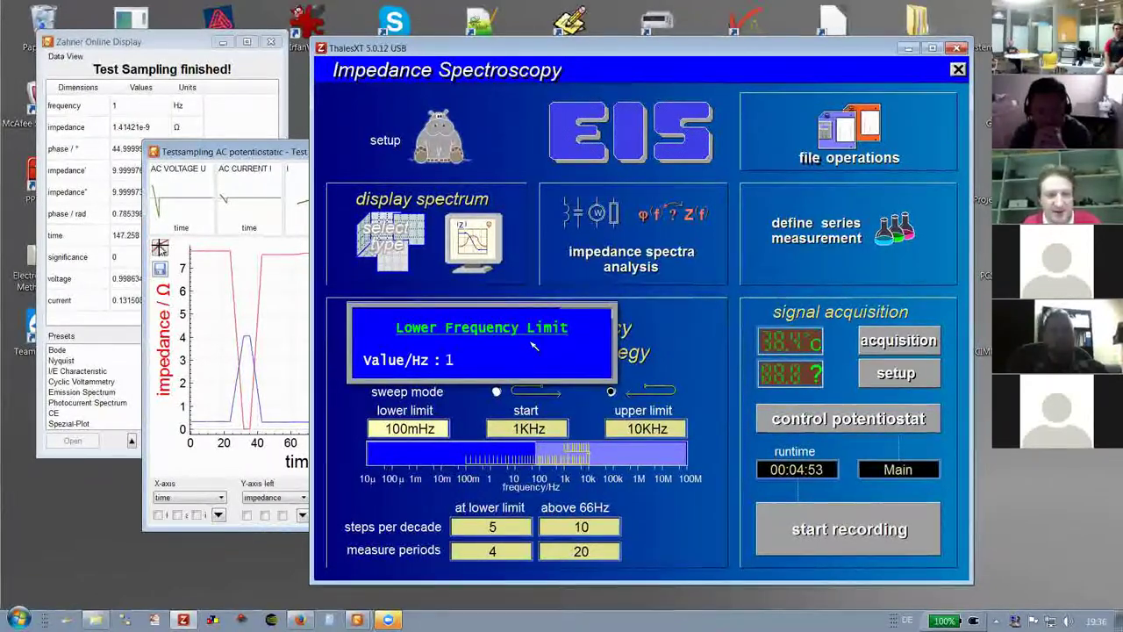
pyautogui.press('Return')
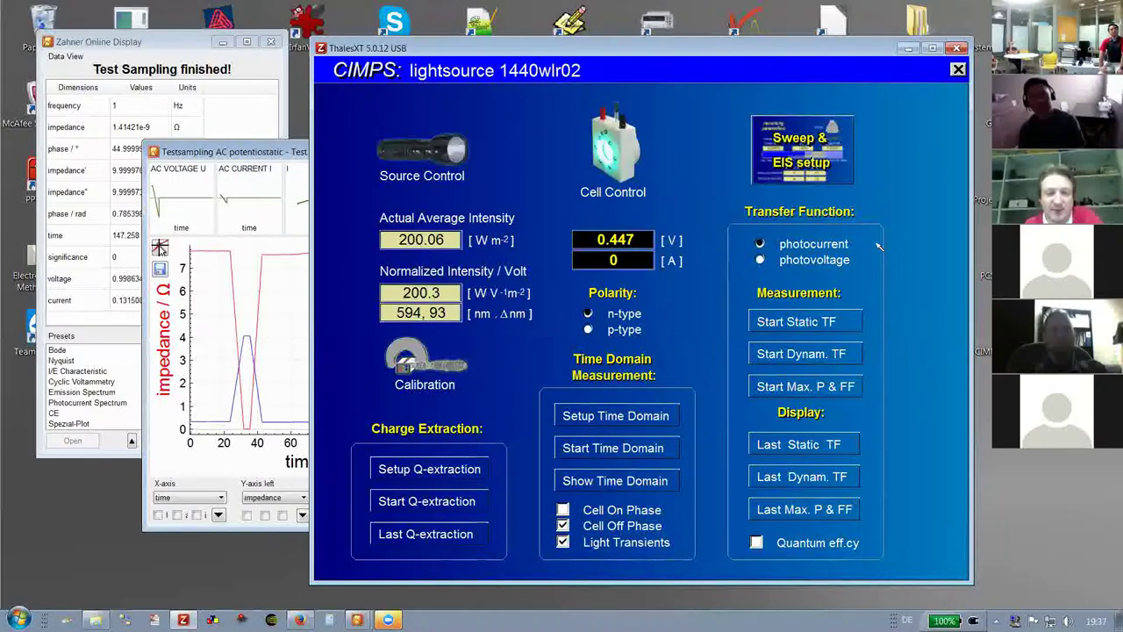
# Open the cell potentiostat control, set the cell potential to 0 V and switch the potentiostat on
pyautogui.click(605, 150)
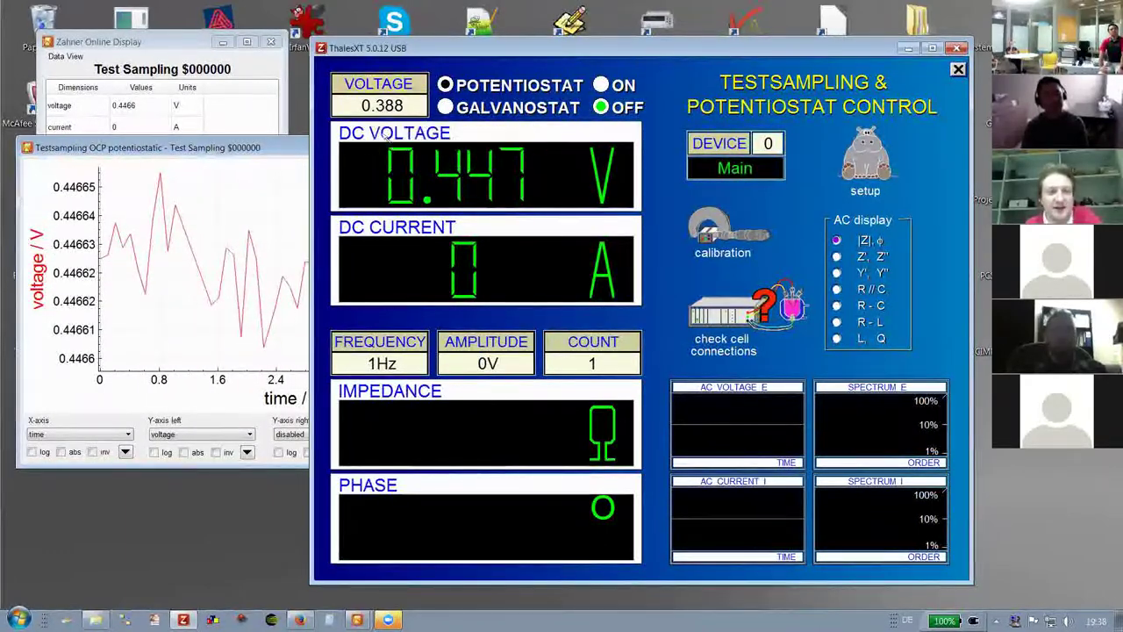
pyautogui.click(381, 97)
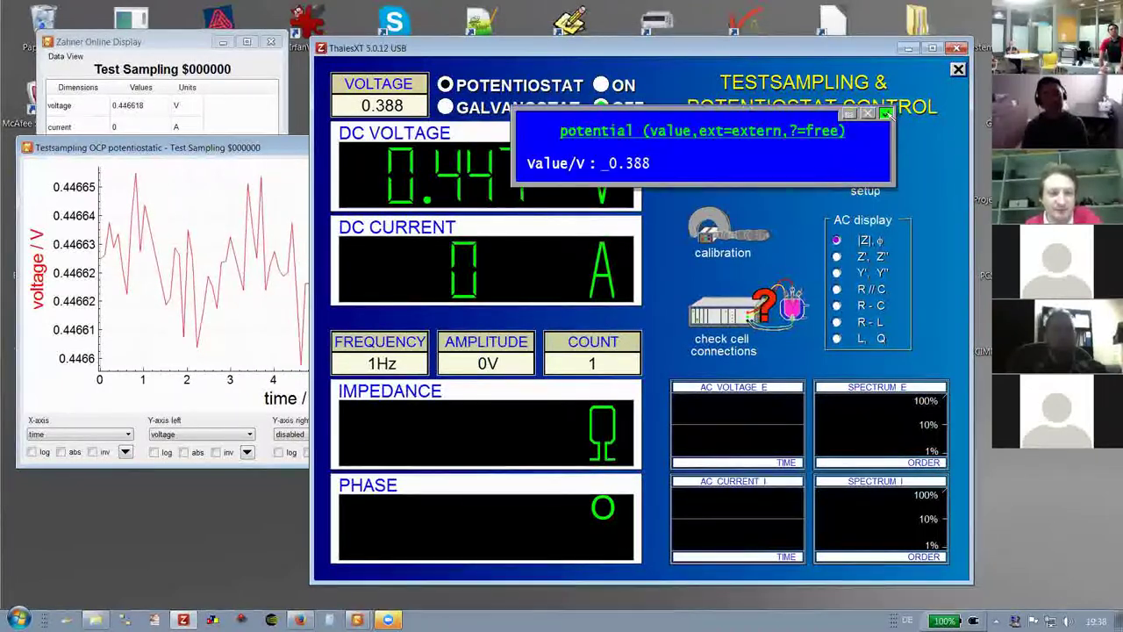
pyautogui.write('000000')
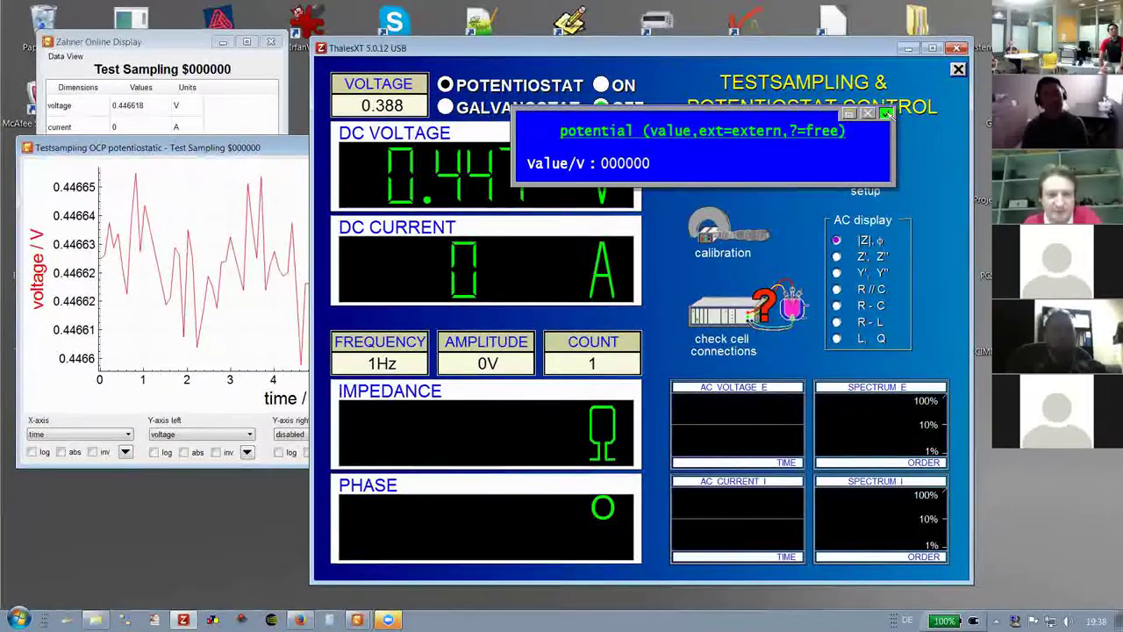
pyautogui.click(887, 114)
pyautogui.click(601, 84)
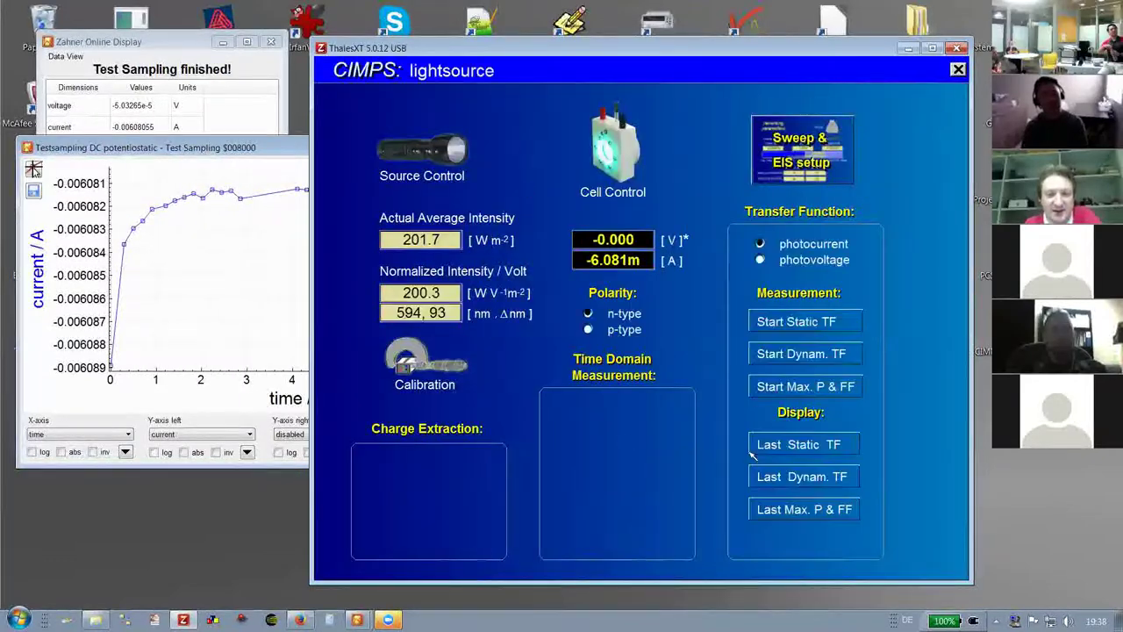
# Review the last maximum power and fill factor curve of the cell and close it
pyautogui.click(804, 510)
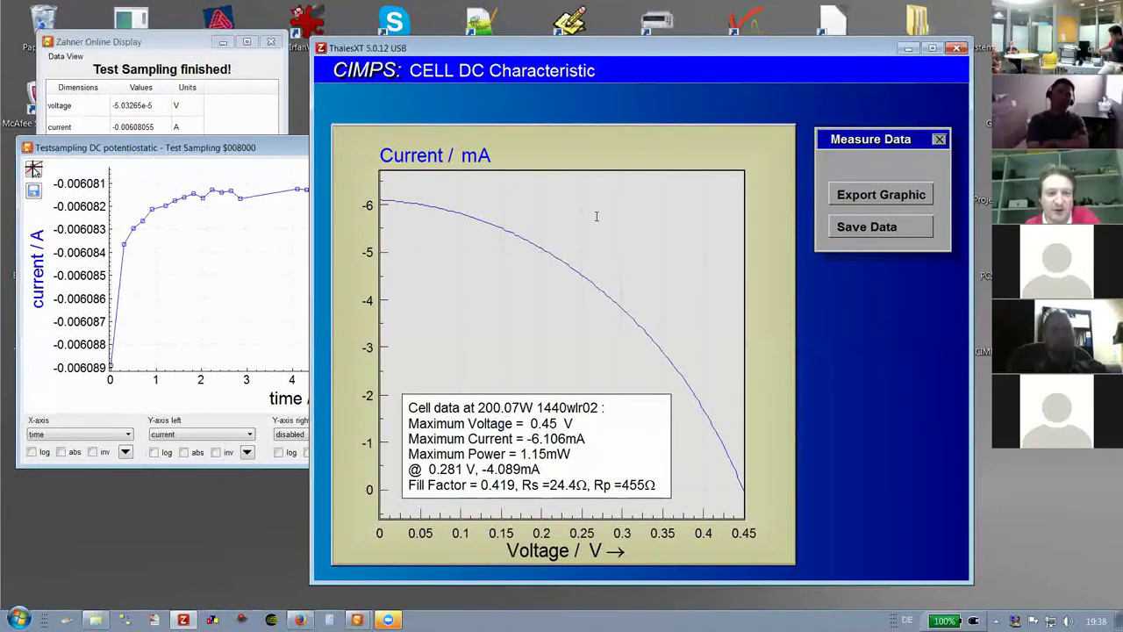
pyautogui.press('Escape')
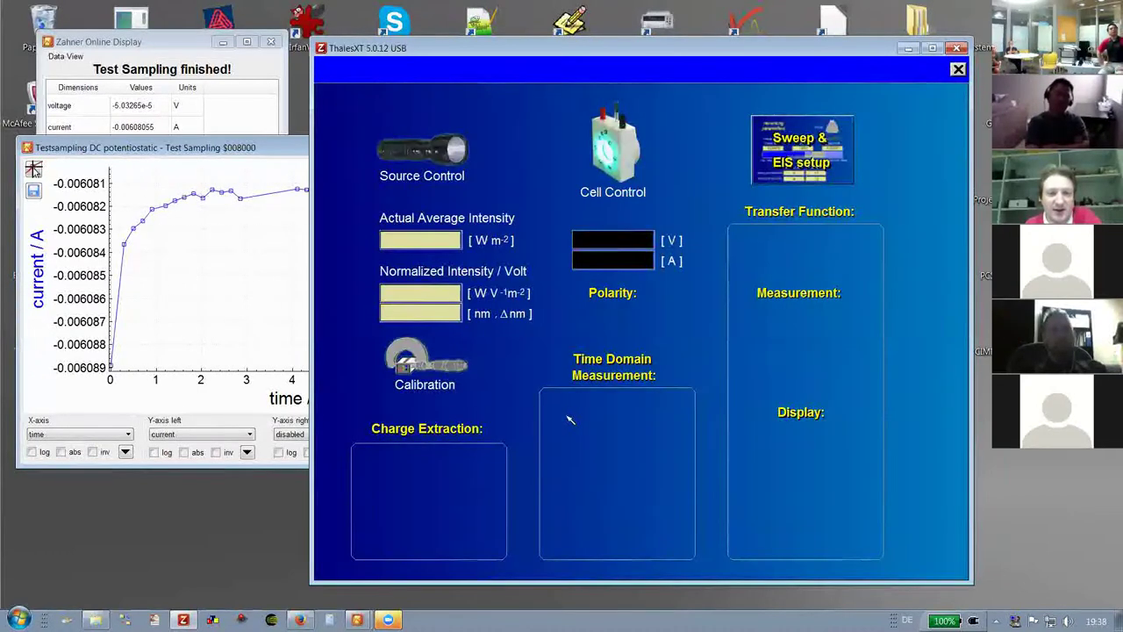
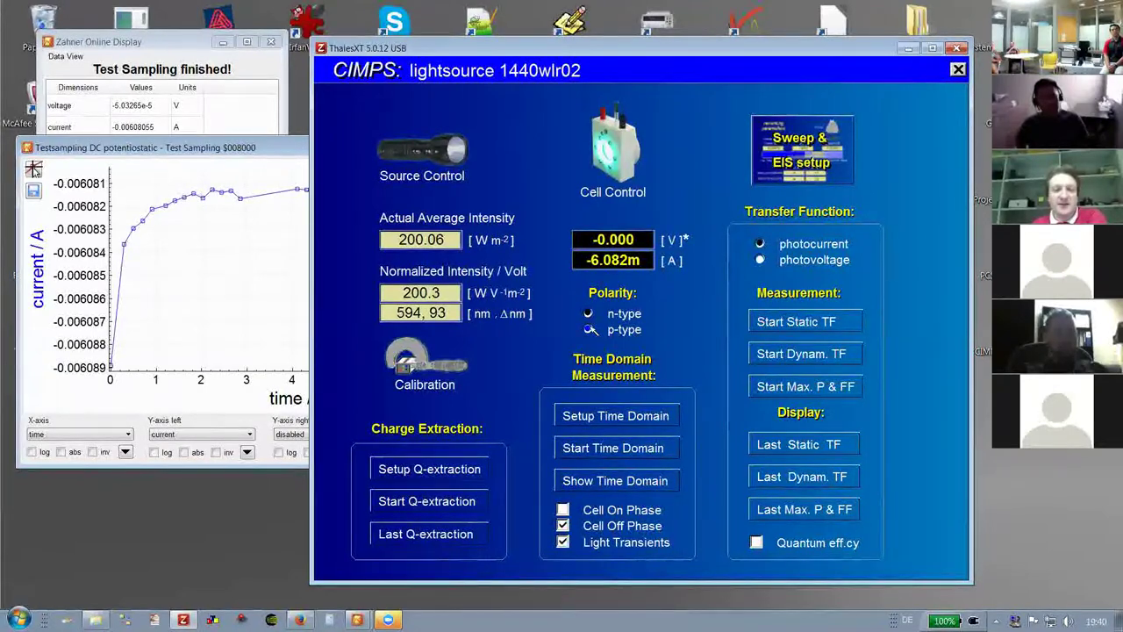
# Set the cell polarity to p-type and start the CIMPS dynamic transfer function measurement
pyautogui.click(633, 330)
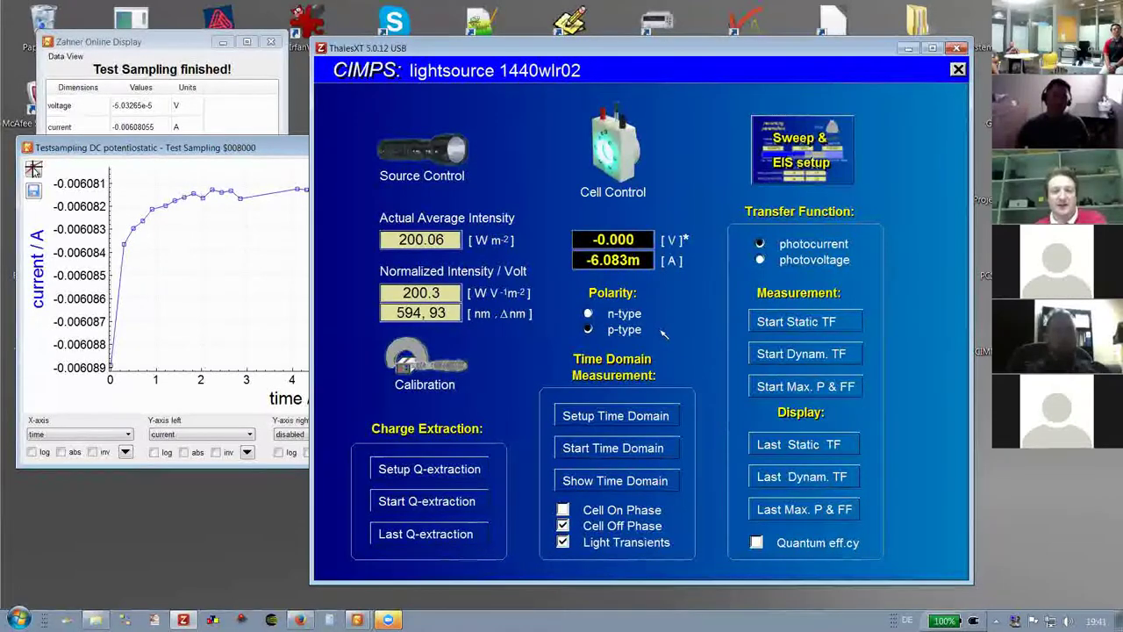
pyautogui.click(795, 352)
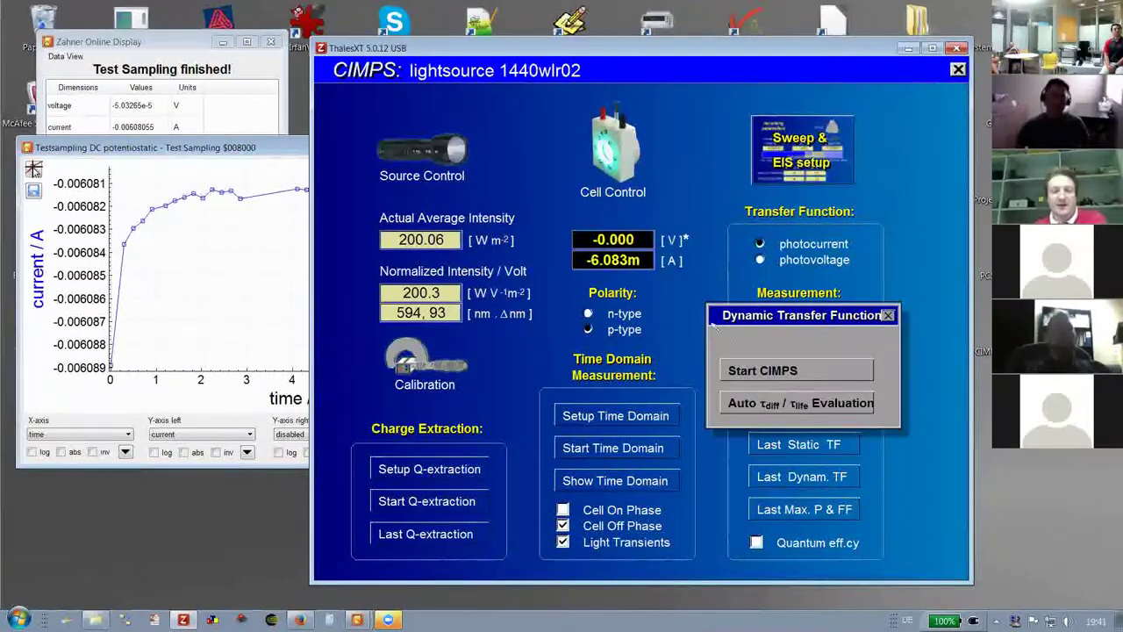
pyautogui.click(752, 371)
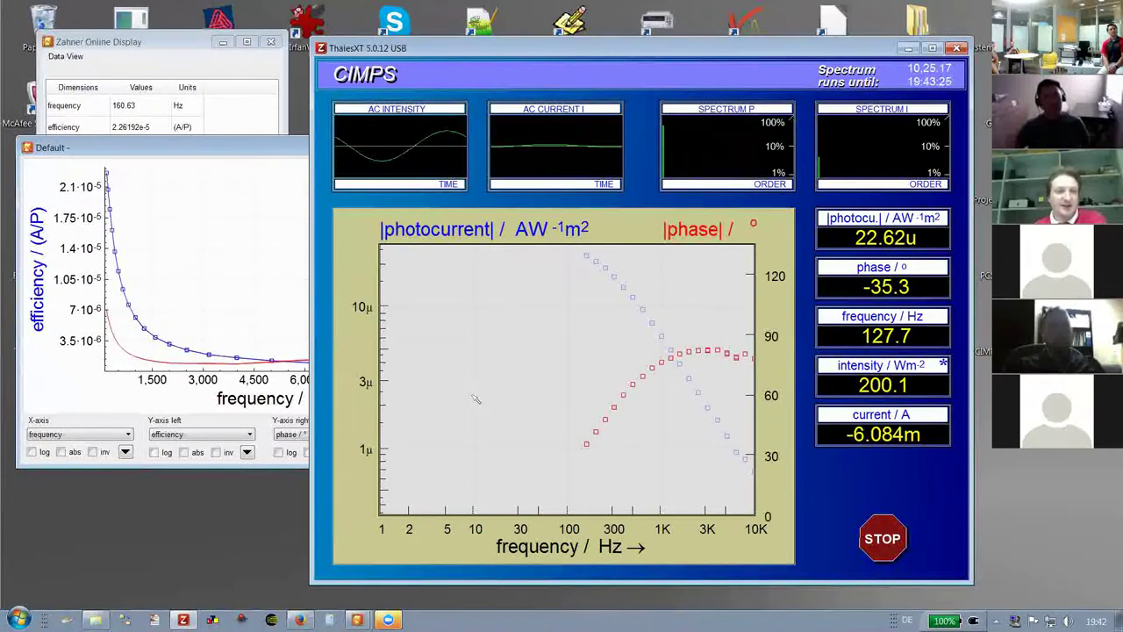
# Open a Nyquist plot of the running measurement in the Zahner Online Display and move its window aside
pyautogui.click(123, 129)
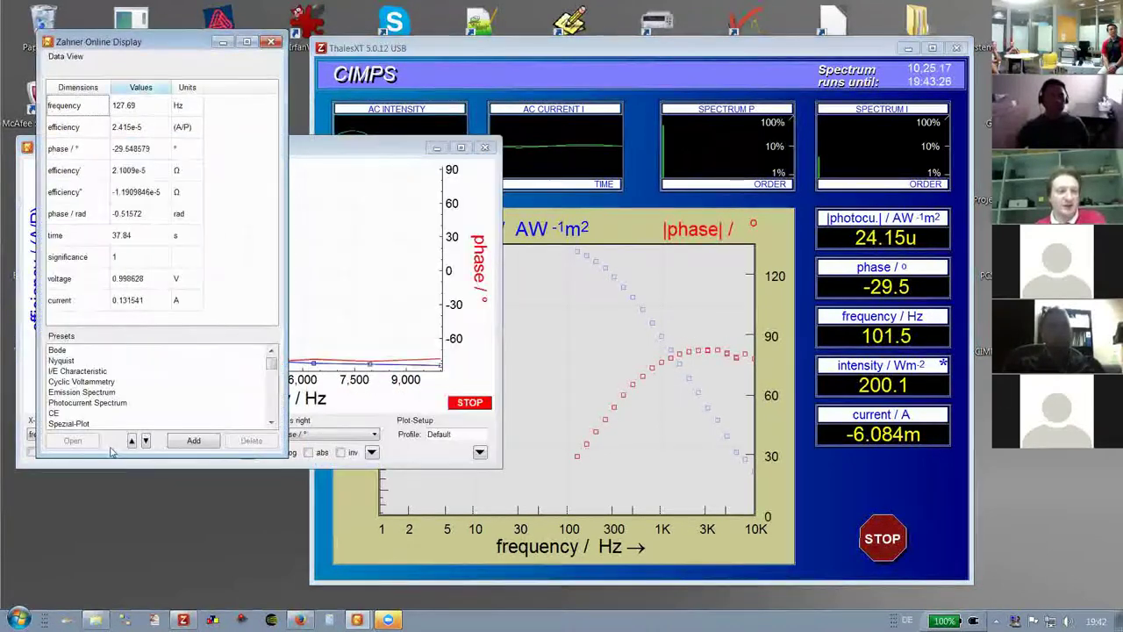
pyautogui.doubleClick(94, 361)
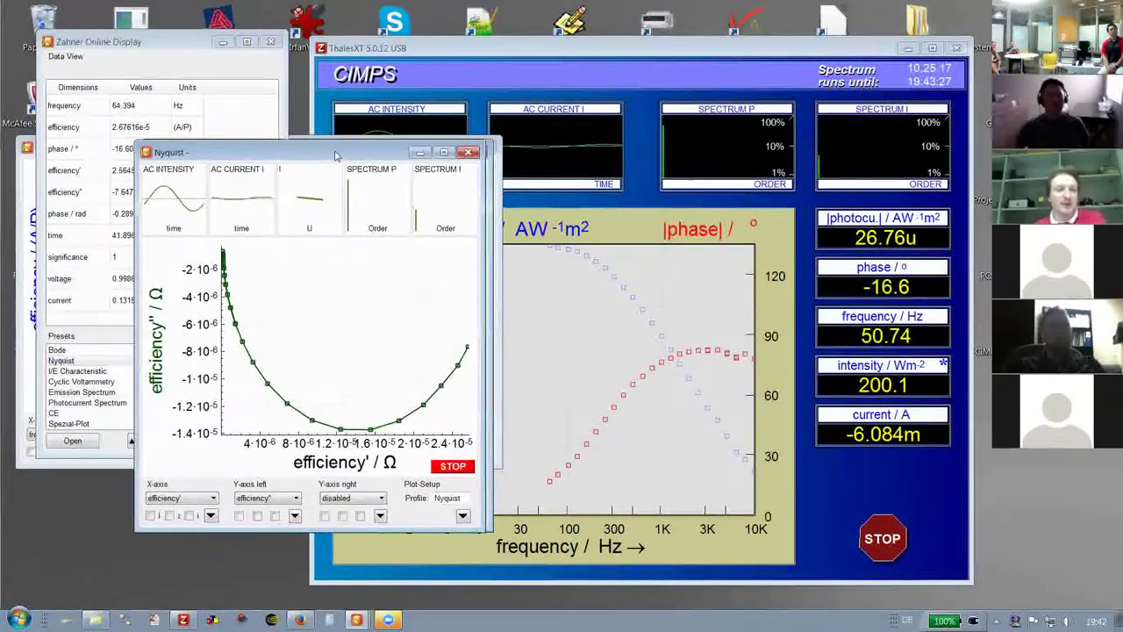
pyautogui.moveTo(334, 156); pyautogui.dragTo(227, 150)
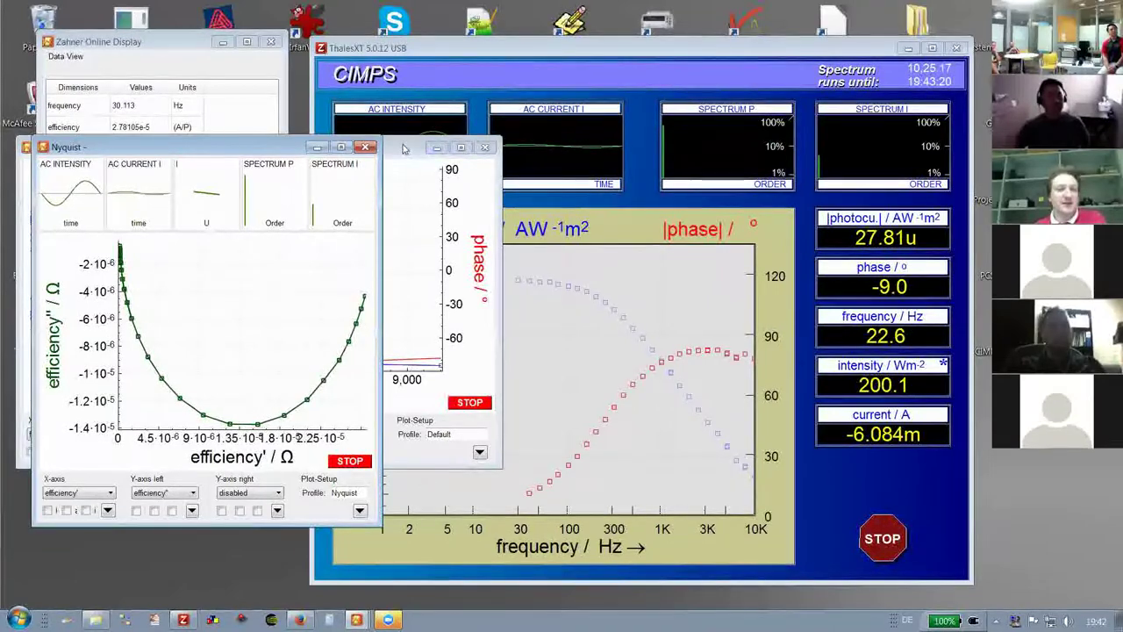
# Minimise the default online plot, make the Nyquist window slightly wider and shorter, and bring the CIMPS measurement window back to the front
pyautogui.click(434, 150)
pyautogui.click(436, 148)
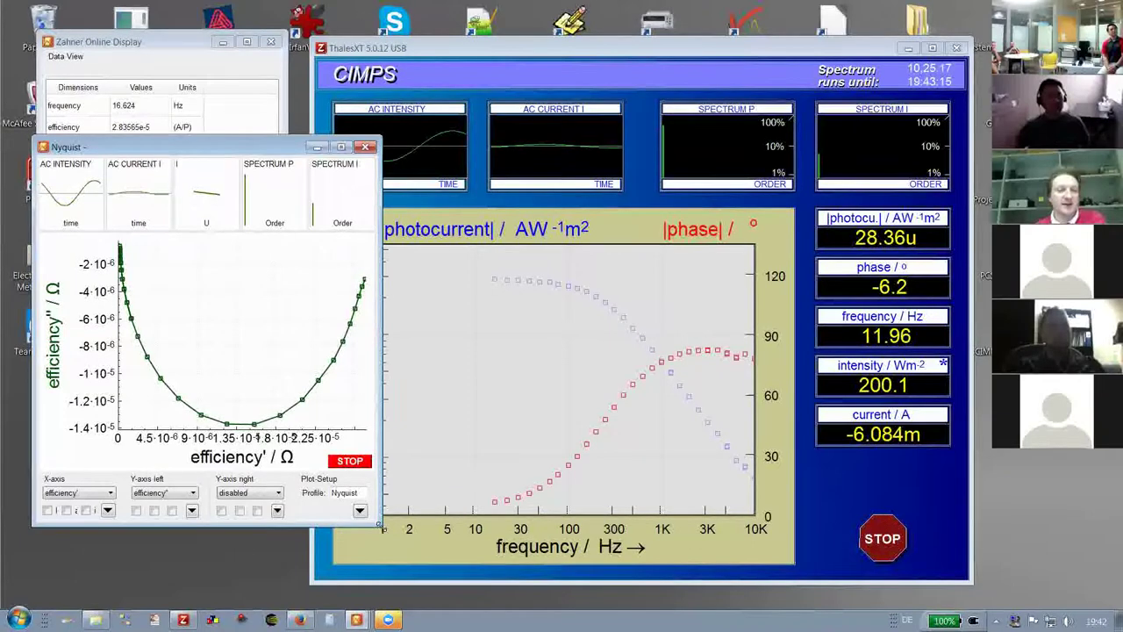
pyautogui.moveTo(380, 526); pyautogui.dragTo(431, 498)
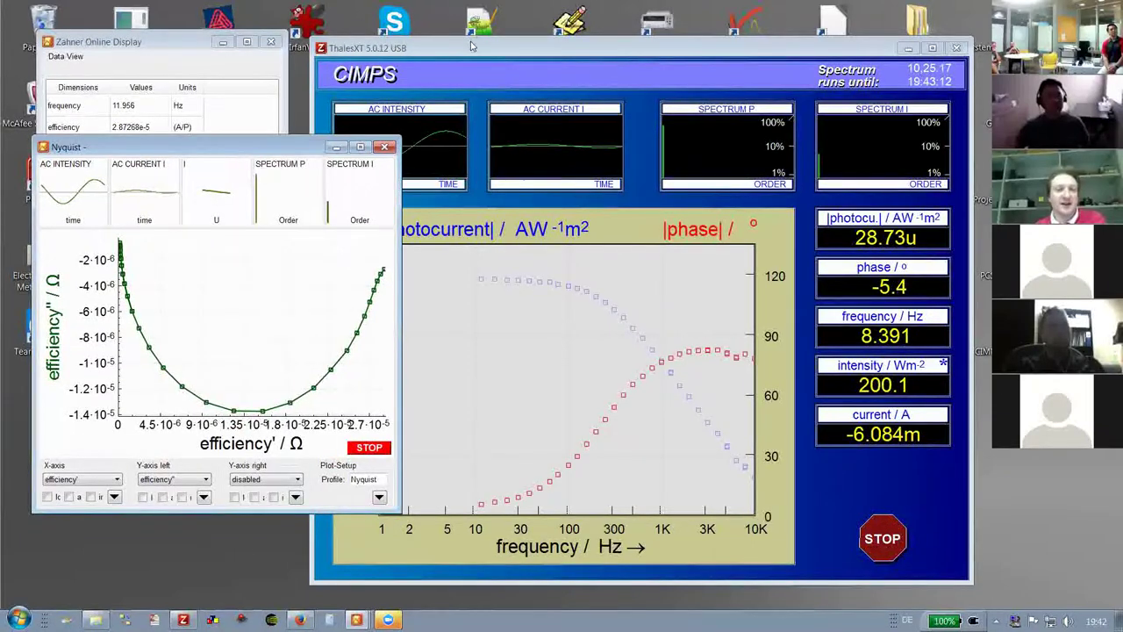
pyautogui.click(496, 51)
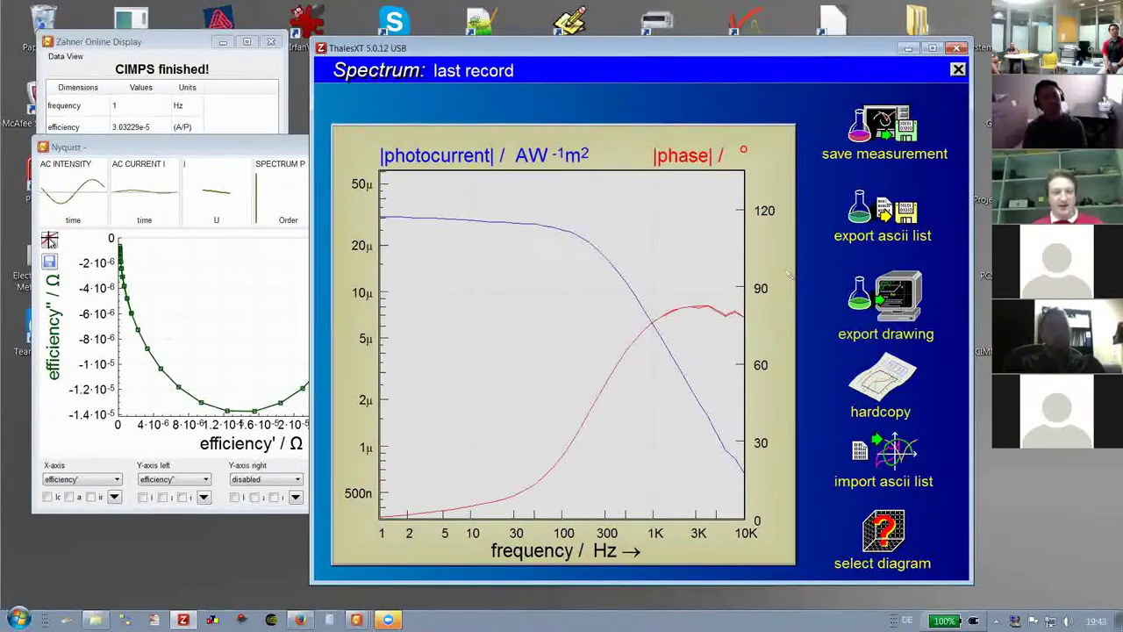
# Examine the Nyquist plot of the completed sweep in a wider window, and return to the recorded spectrum
pyautogui.click(192, 151)
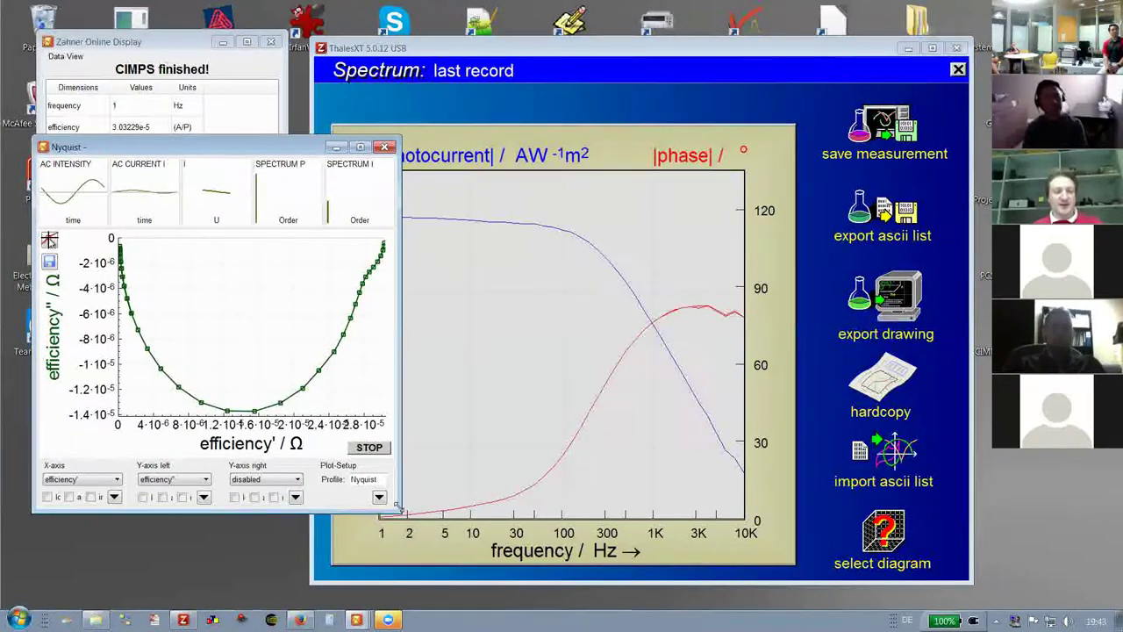
pyautogui.moveTo(395, 510); pyautogui.dragTo(420, 508)
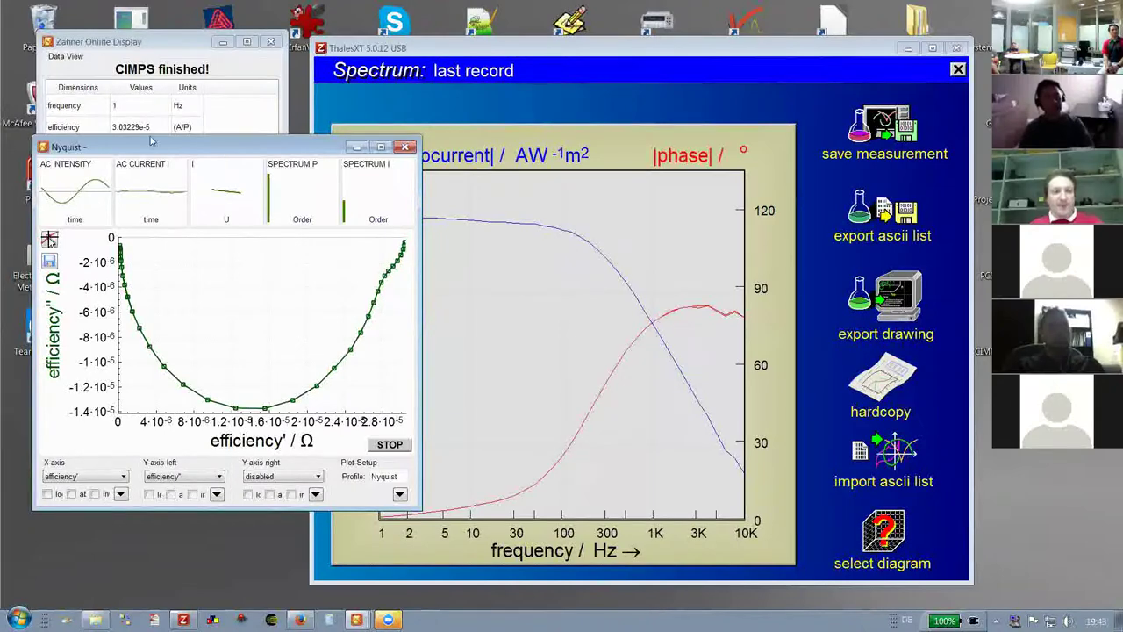
pyautogui.click(558, 56)
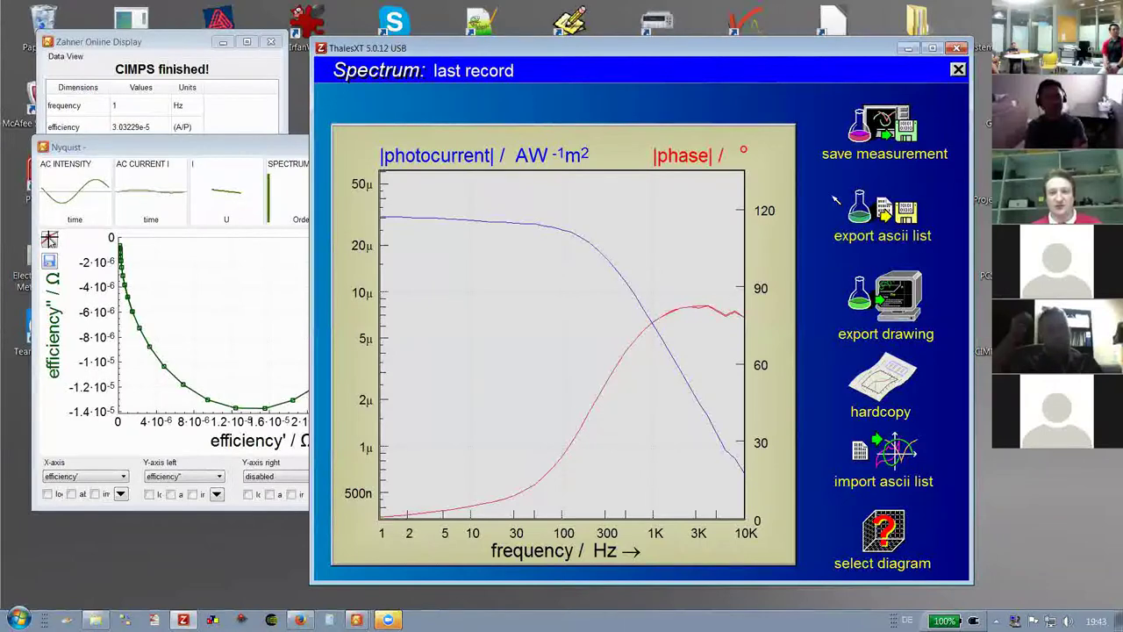
# Save the recorded spectrum as testimps in the temp folder and pass it to the analysis program, keeping the default description
pyautogui.click(888, 123)
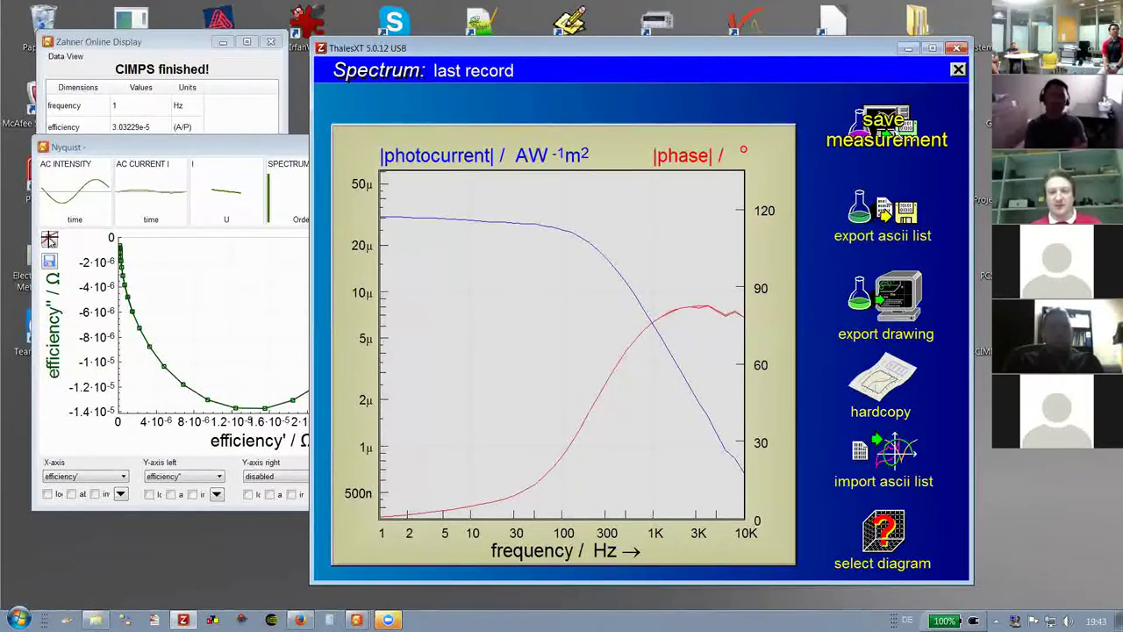
pyautogui.click(889, 135)
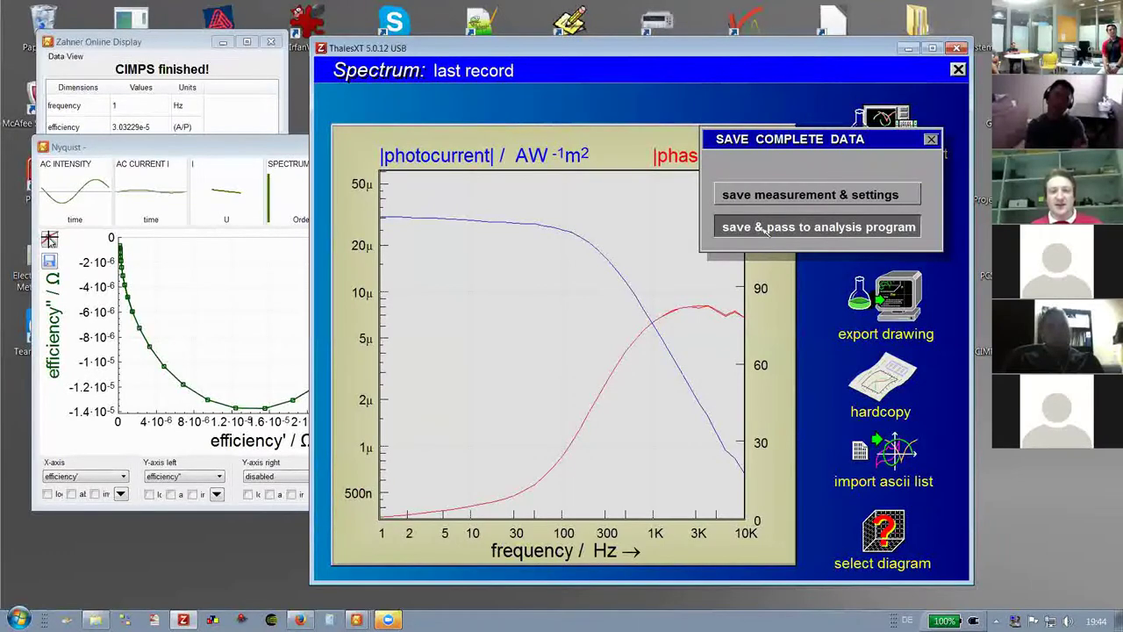
pyautogui.click(801, 228)
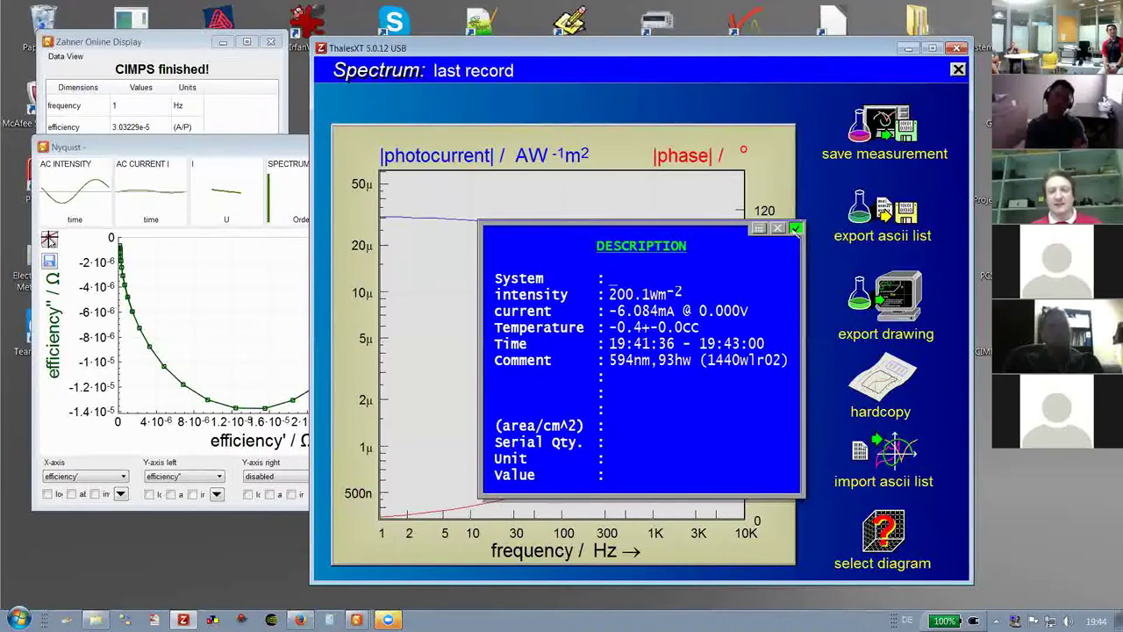
pyautogui.click(797, 228)
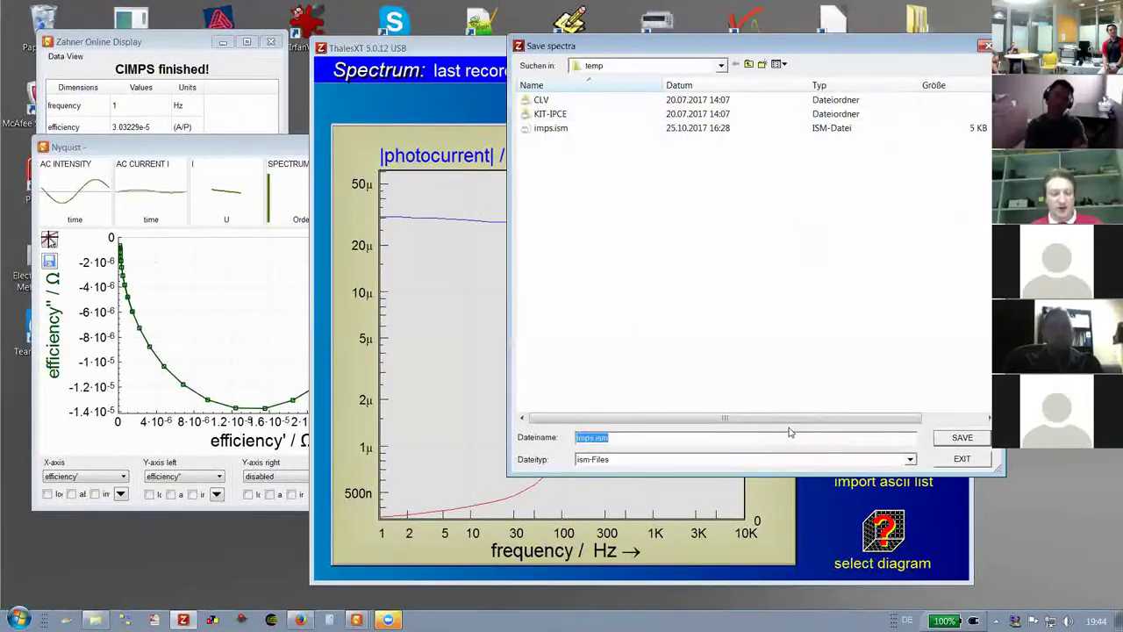
pyautogui.write('tesd')
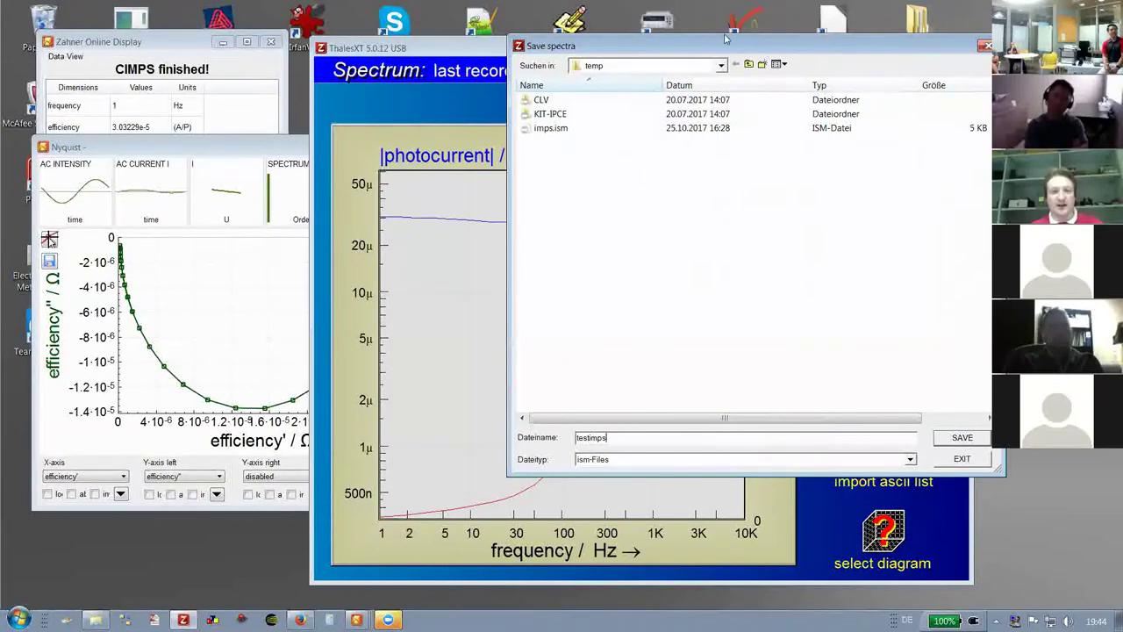
pyautogui.press('Return')
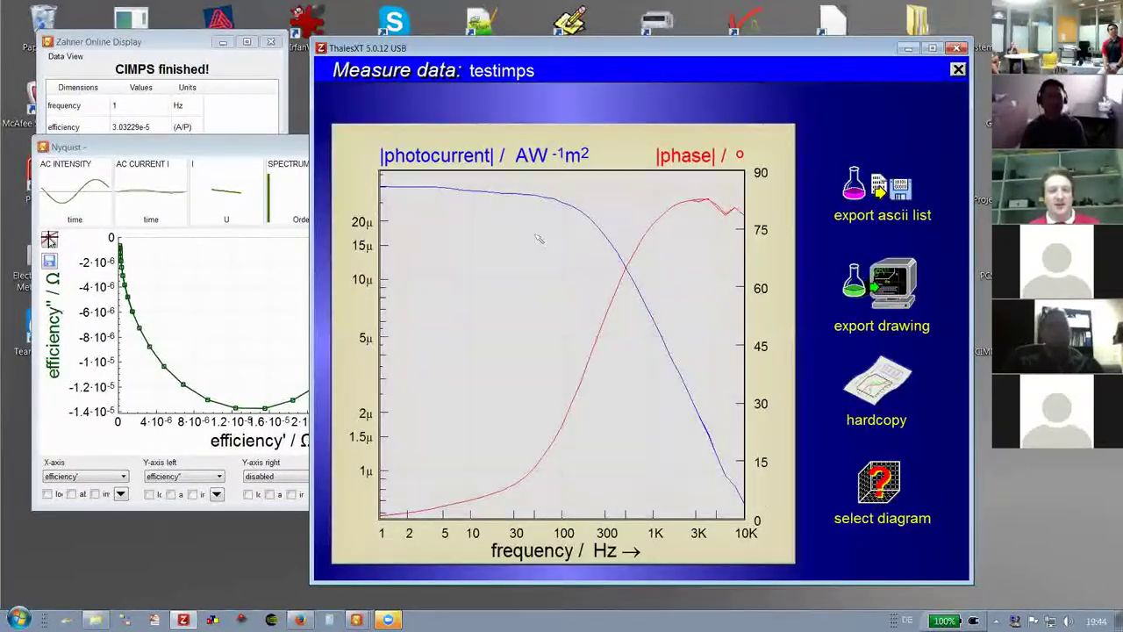
# Close the testimps diagram and open the equivalent circuit editor to create a new model
pyautogui.press('Escape')
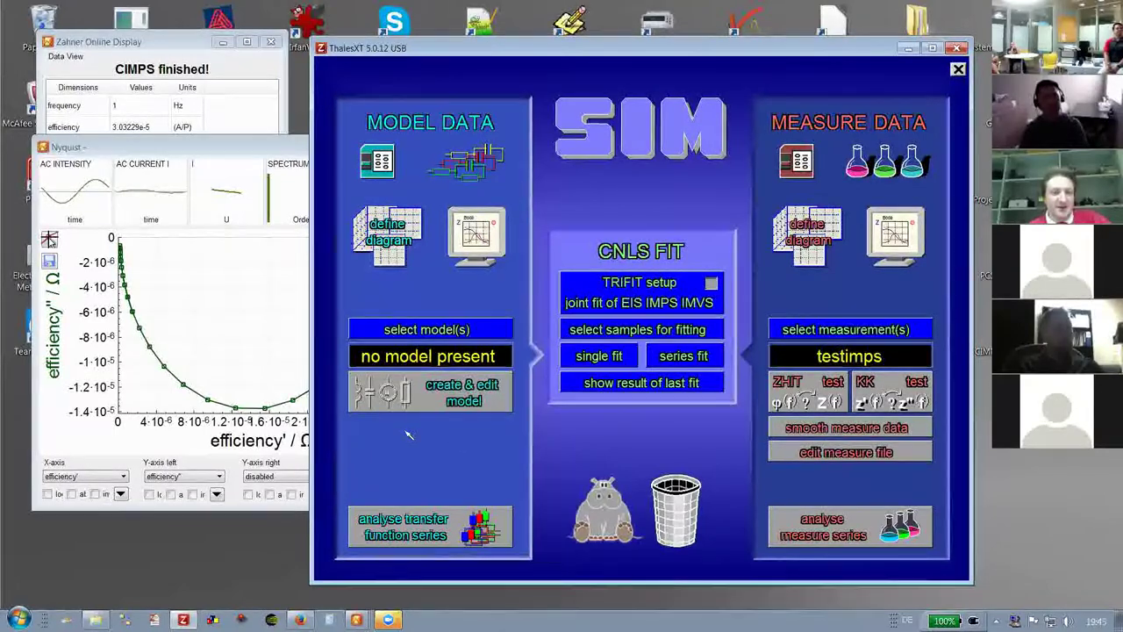
pyautogui.click(445, 409)
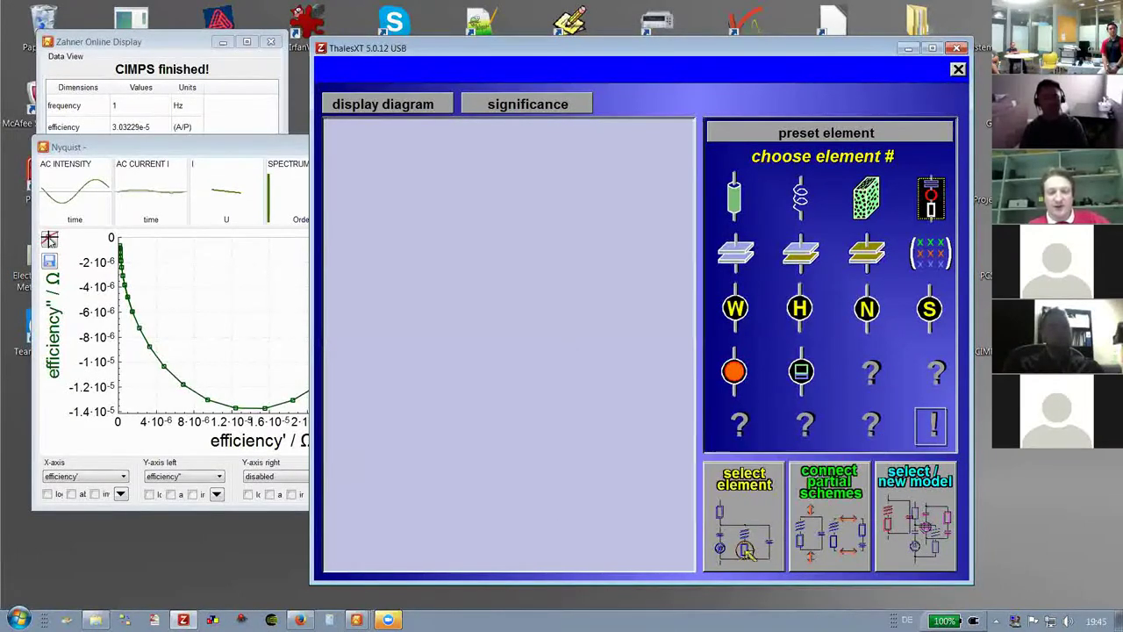
pyautogui.click(878, 440)
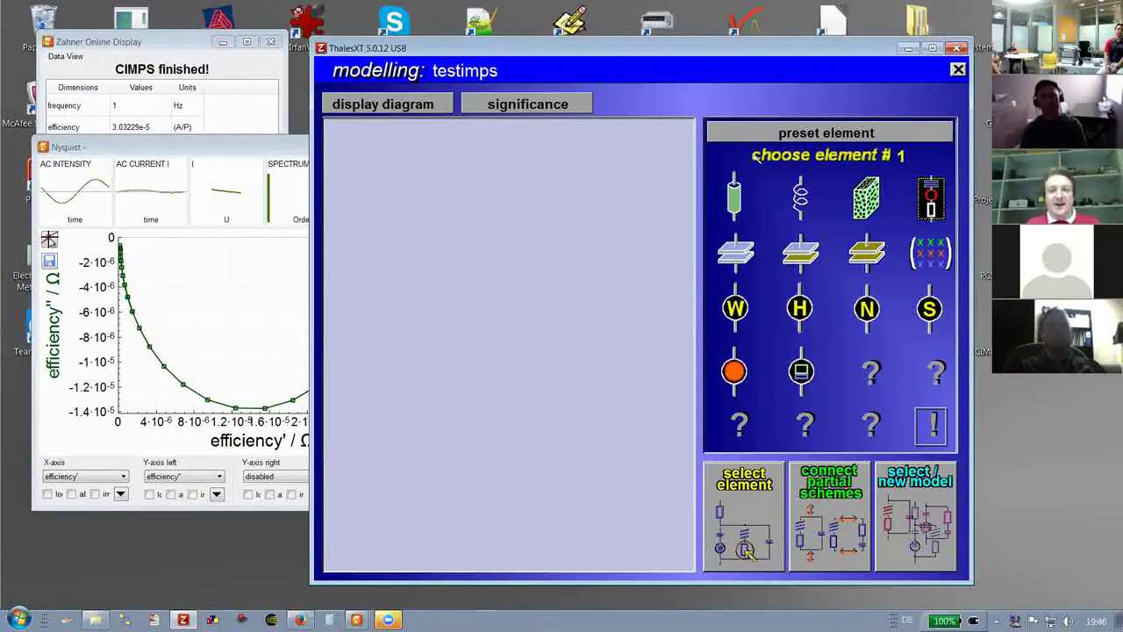
# Start the equivalent circuit with a 30.3 µΩ resistor placed as a new partial scheme
pyautogui.moveTo(744, 205)
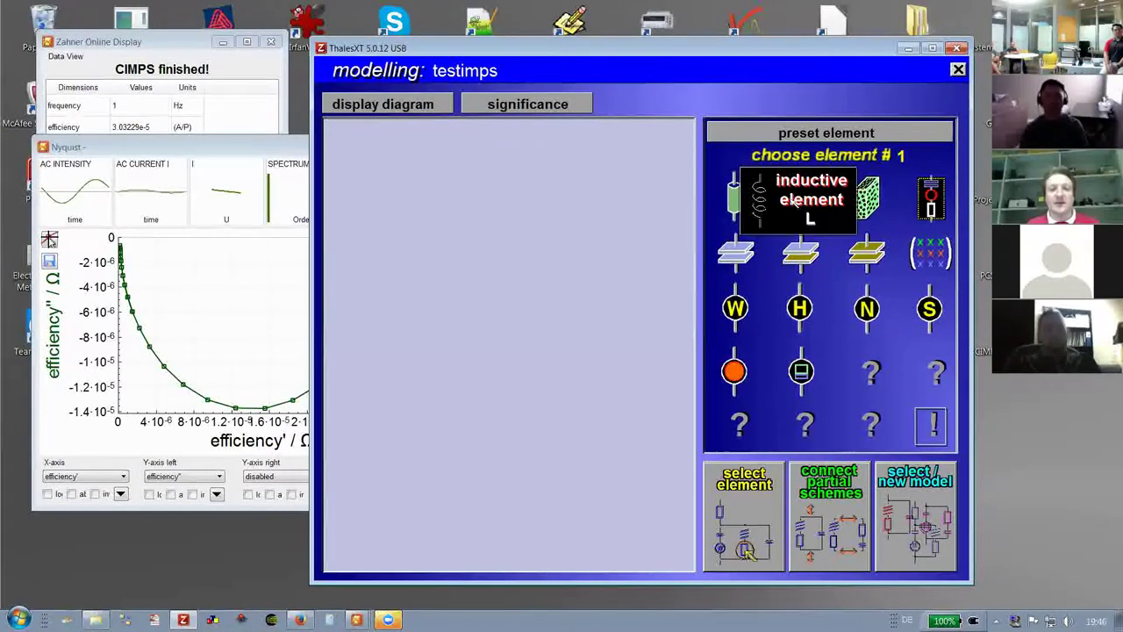
pyautogui.click(788, 134)
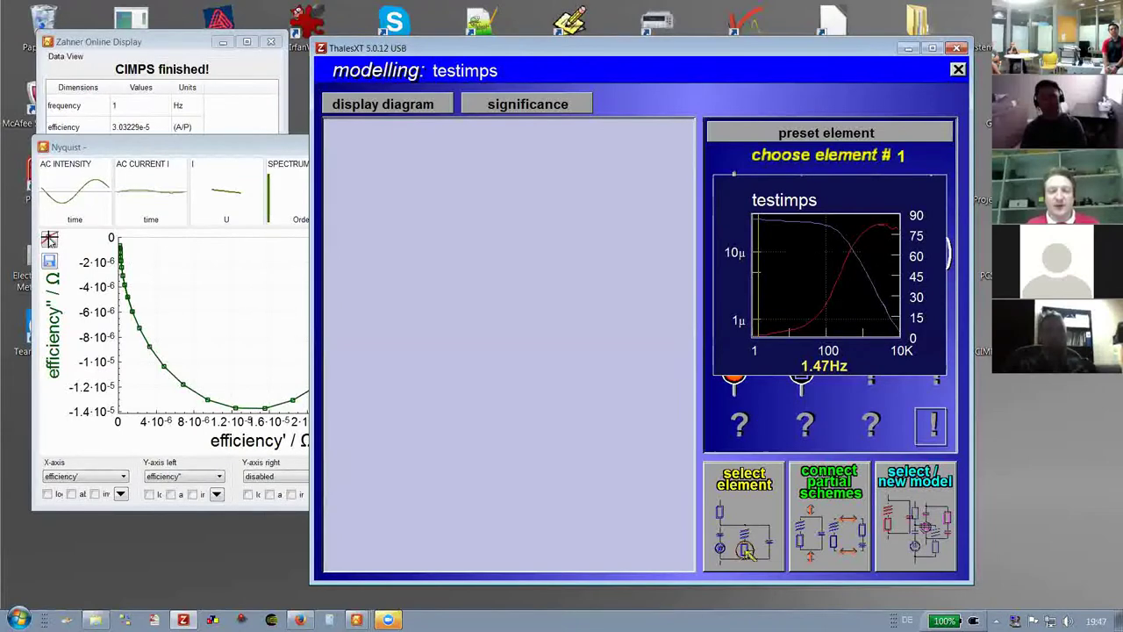
pyautogui.click(860, 134)
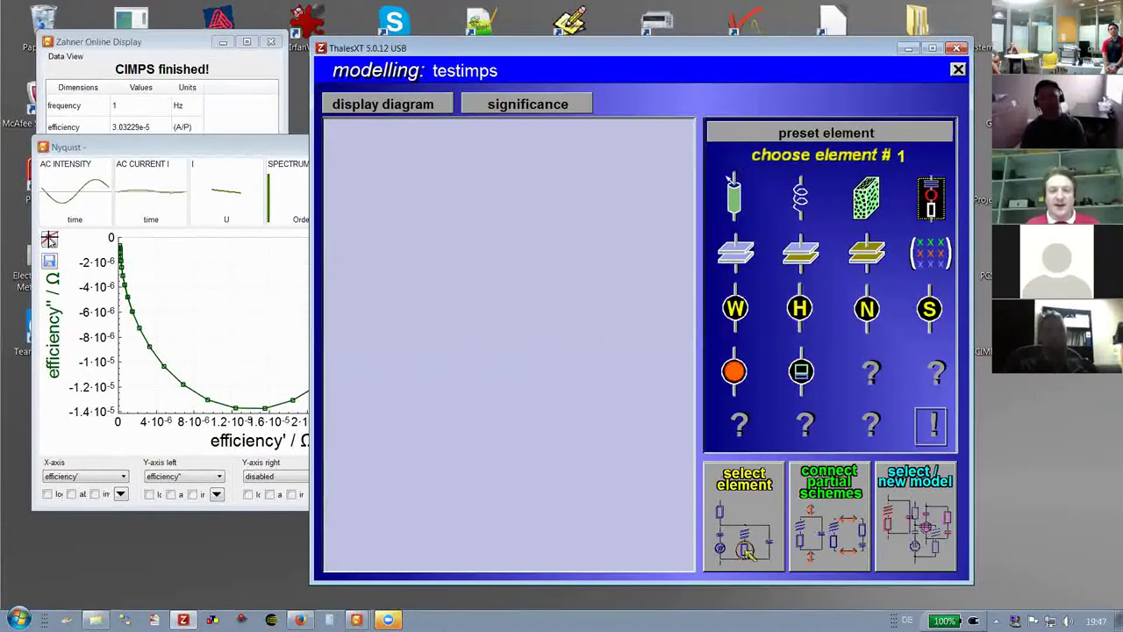
pyautogui.click(737, 198)
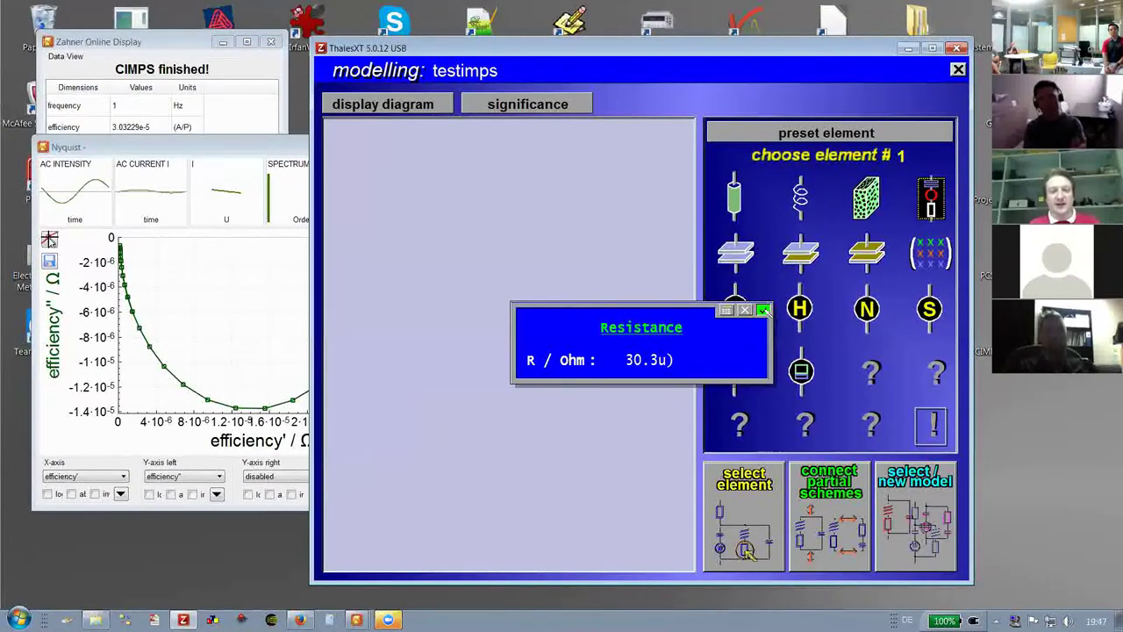
pyautogui.click(765, 310)
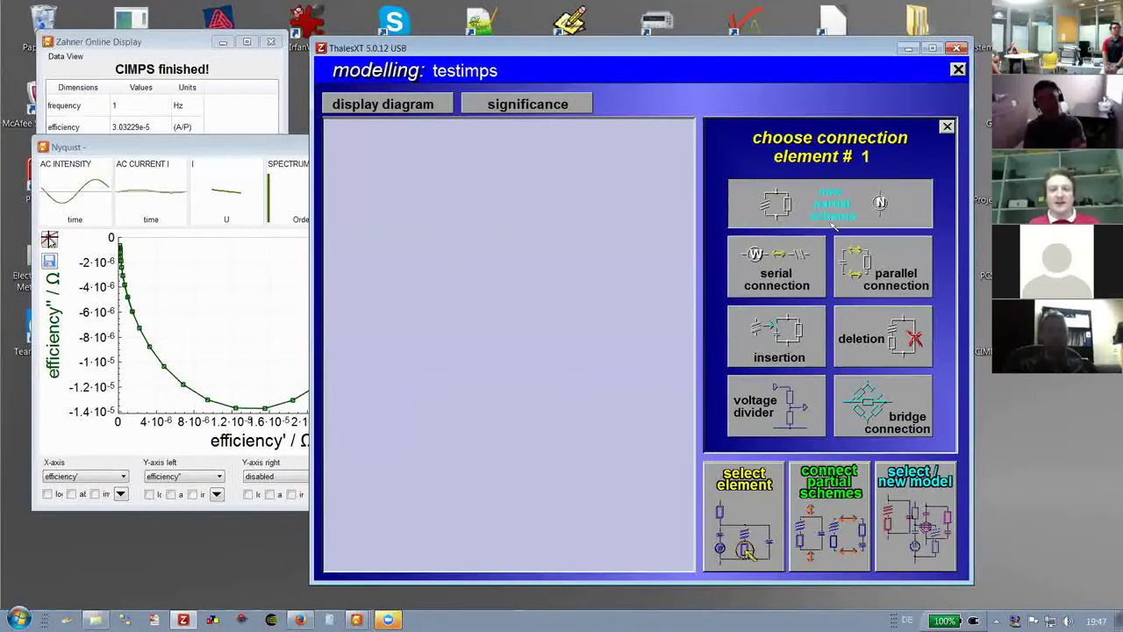
pyautogui.click(829, 192)
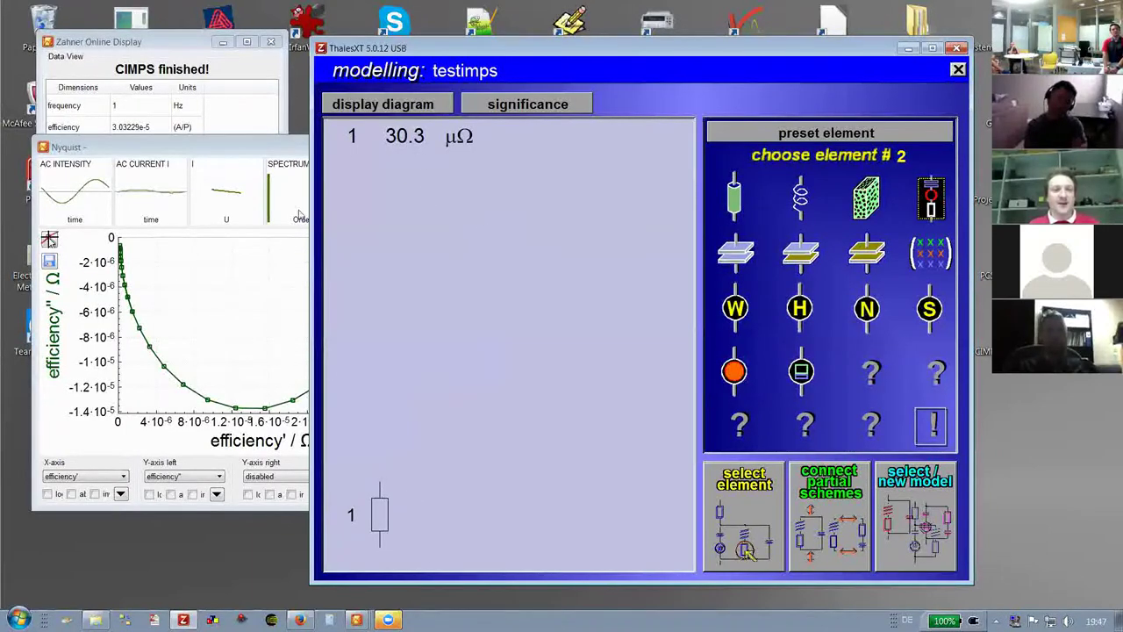
# Plot the single-resistor model's diagram, and replace element 1 with a 50 Ω resistor
pyautogui.click(386, 105)
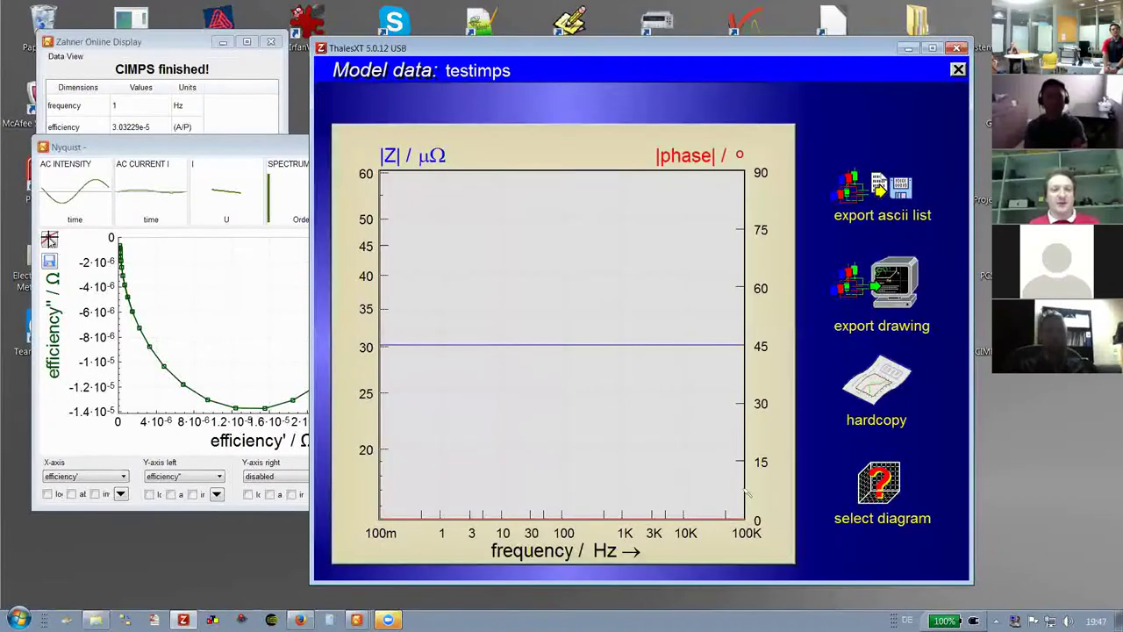
pyautogui.rightClick(584, 384)
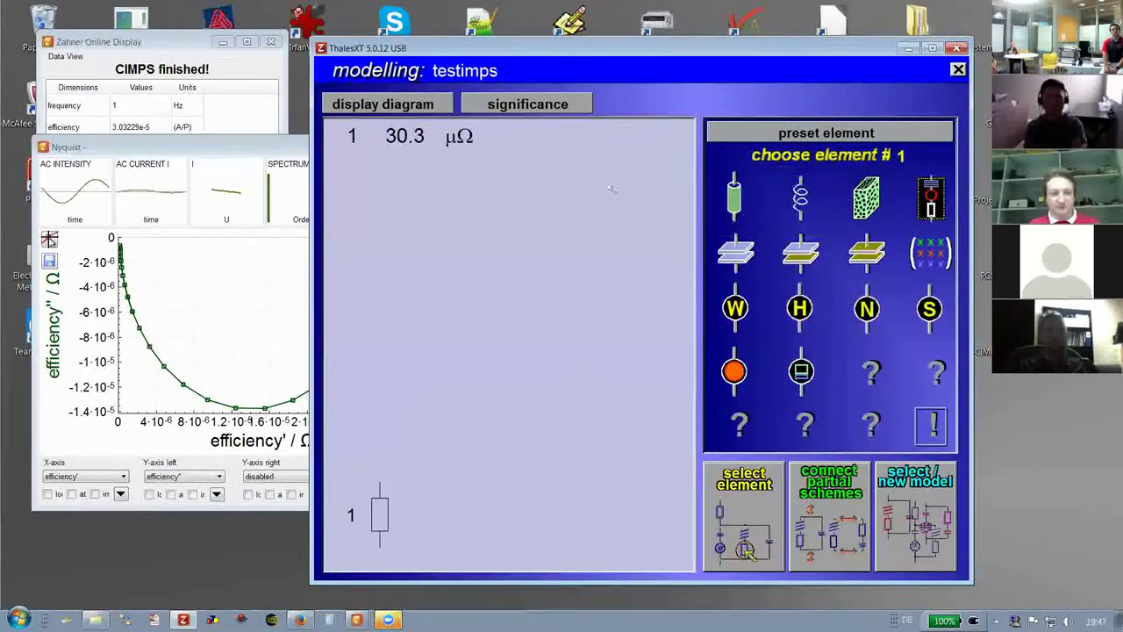
pyautogui.click(733, 194)
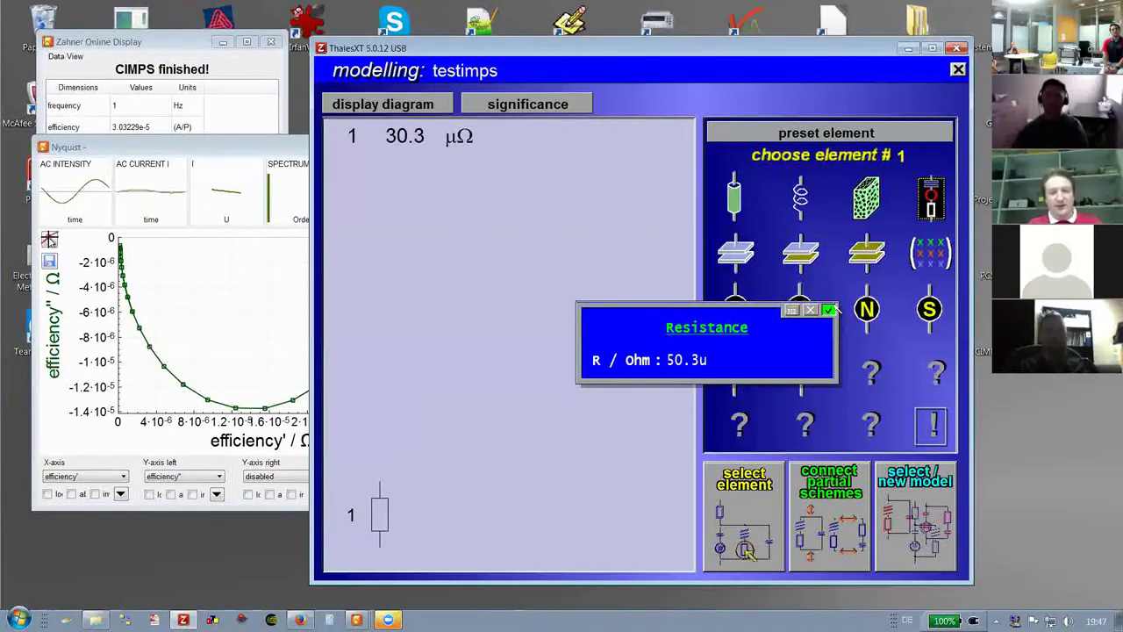
pyautogui.click(830, 310)
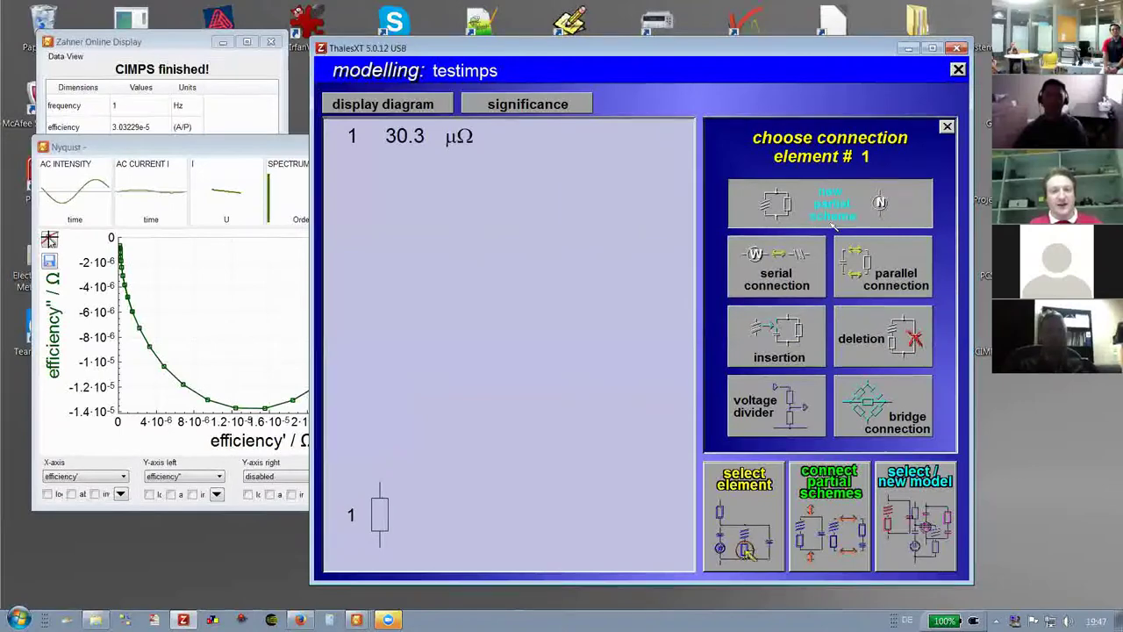
pyautogui.click(772, 223)
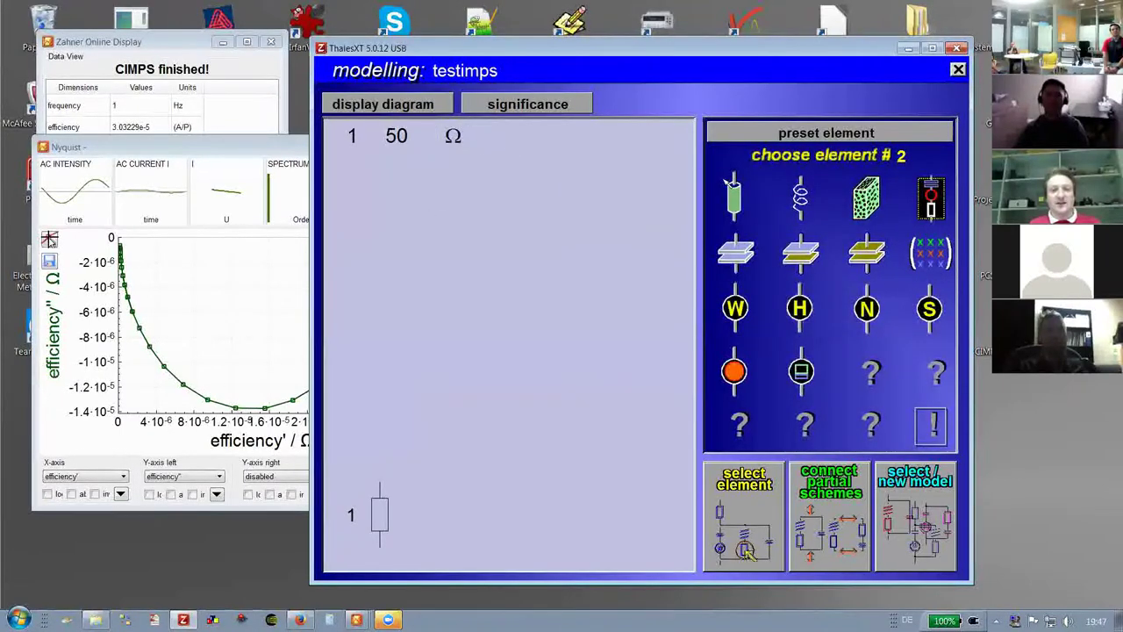
# Add a 26 F capacitor as element 2, connected in parallel with the resistor
pyautogui.click(800, 138)
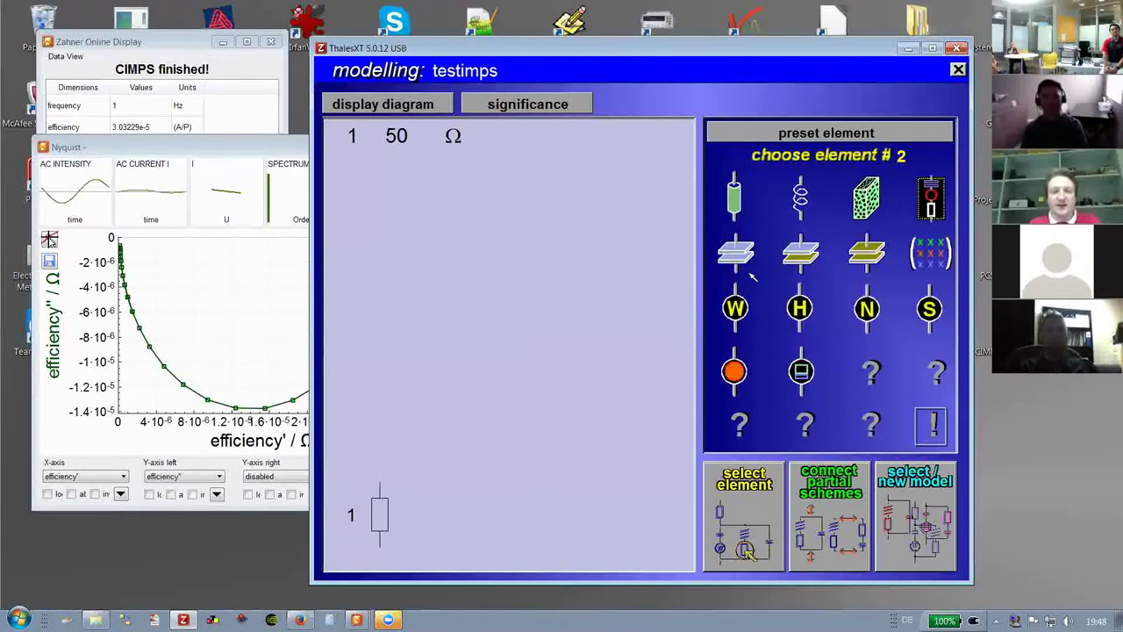
pyautogui.click(737, 263)
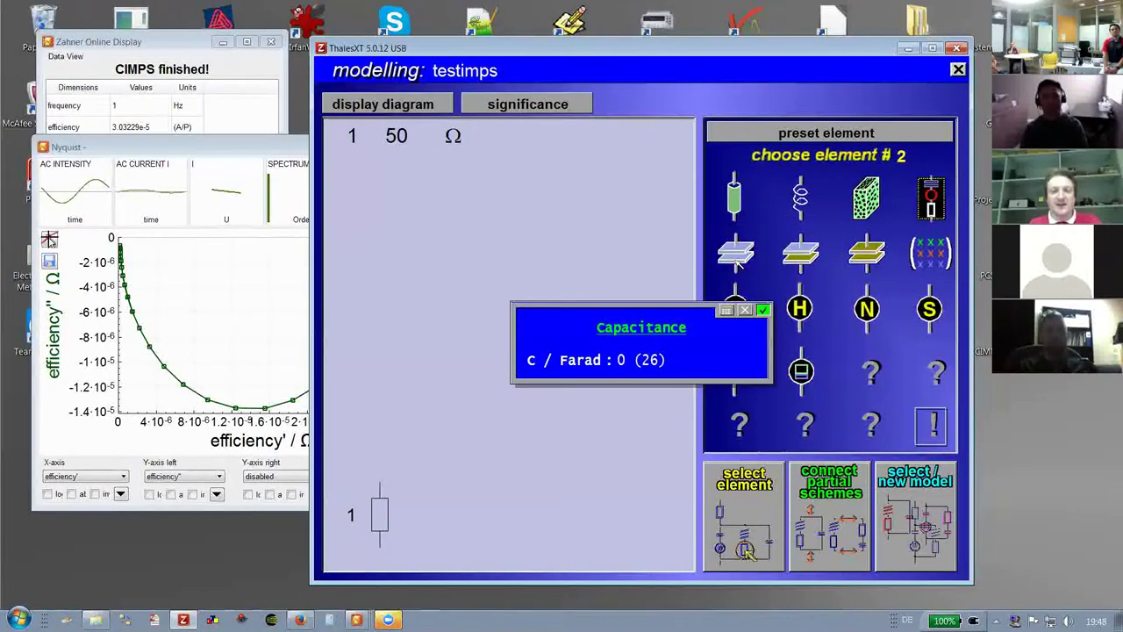
pyautogui.press('Delete')
pyautogui.press('Delete')
pyautogui.press('Delete')
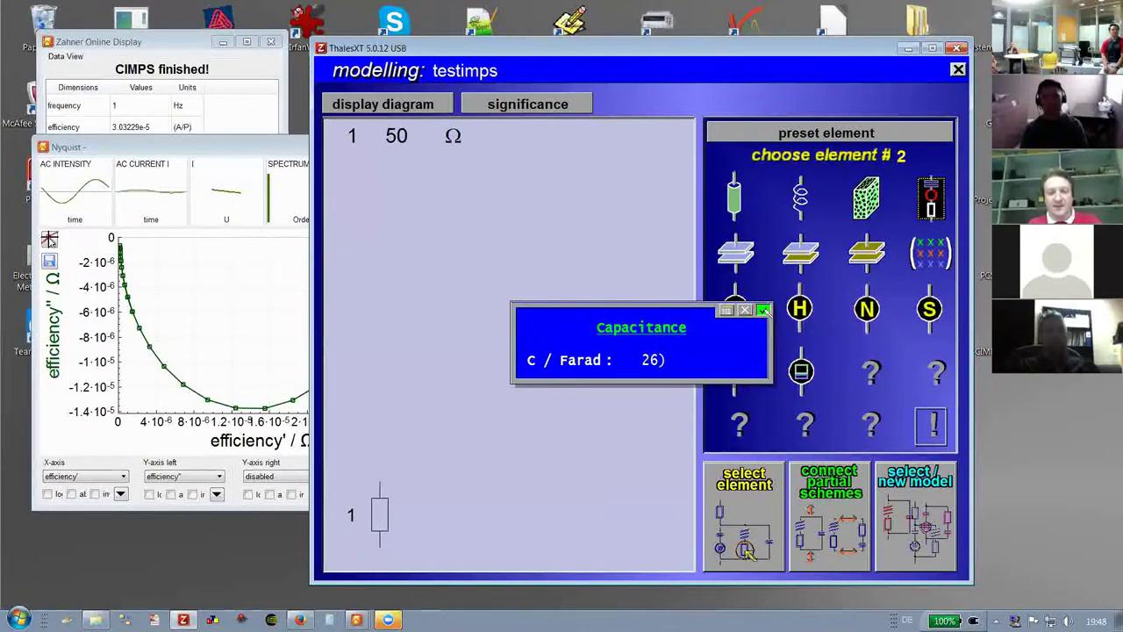
pyautogui.click(764, 310)
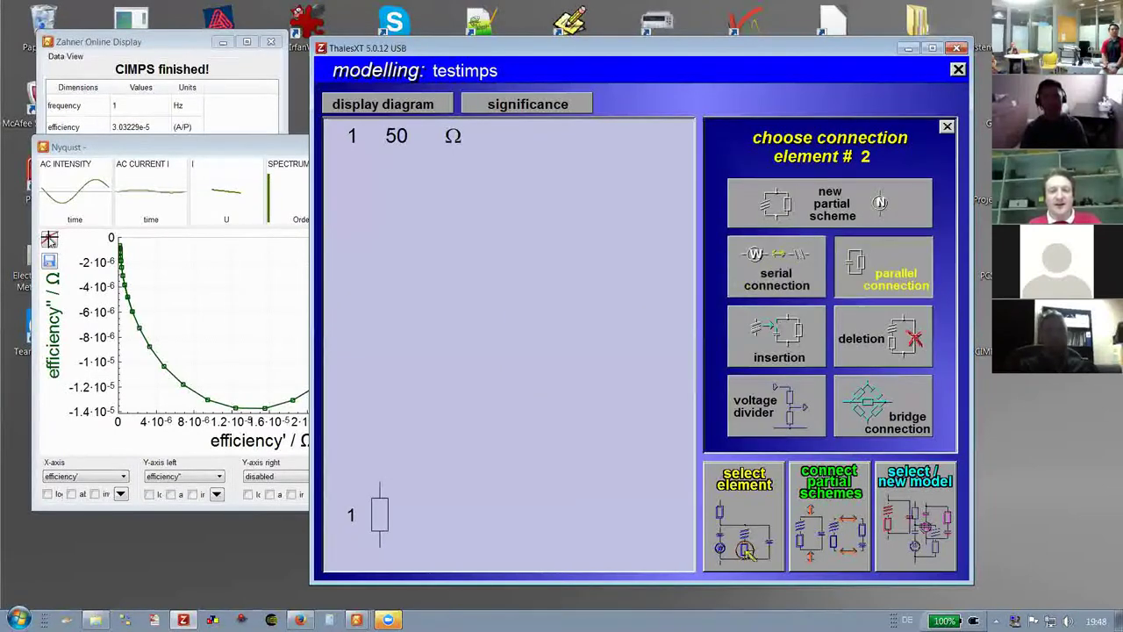
pyautogui.click(911, 283)
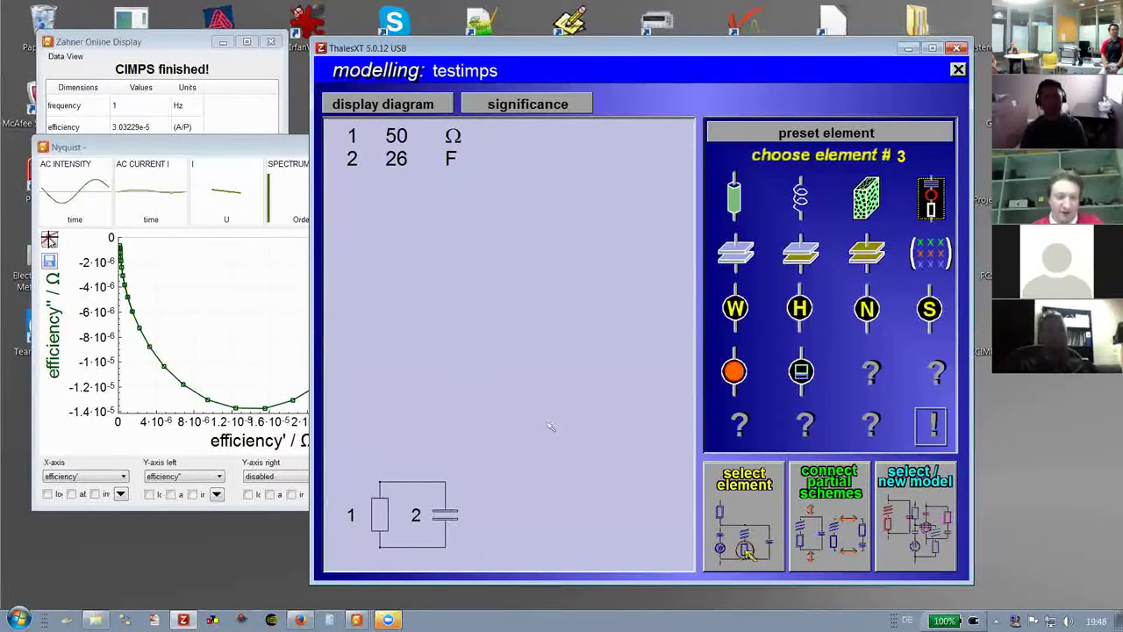
# Set the resistor of the RC model to 10 Ω and plot the model's impedance diagram
pyautogui.click(375, 105)
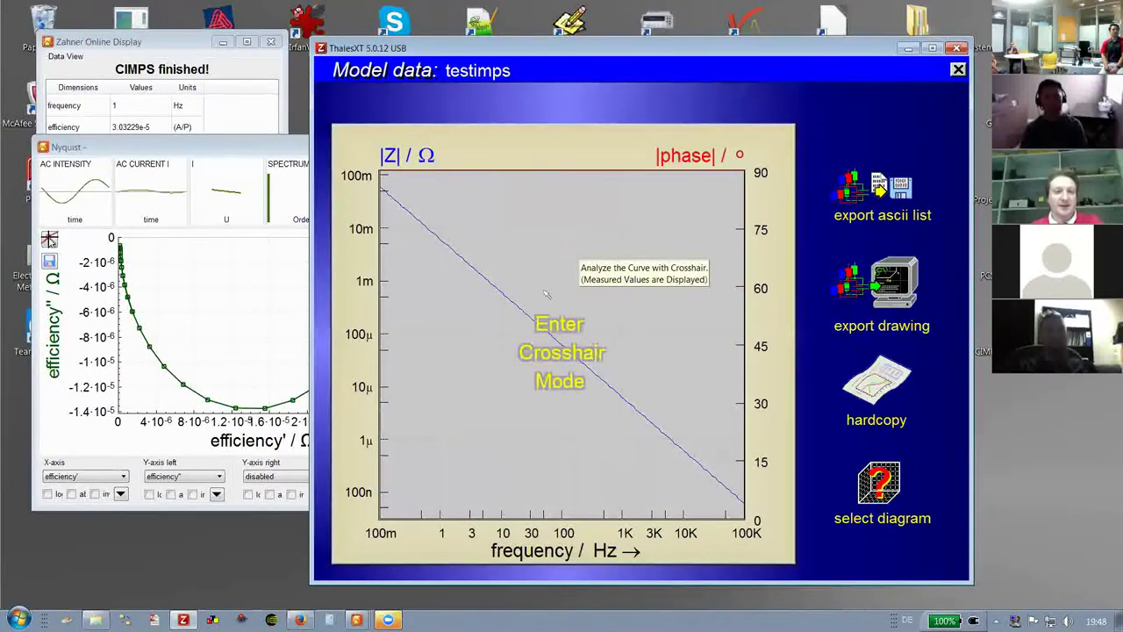
pyautogui.press('Escape')
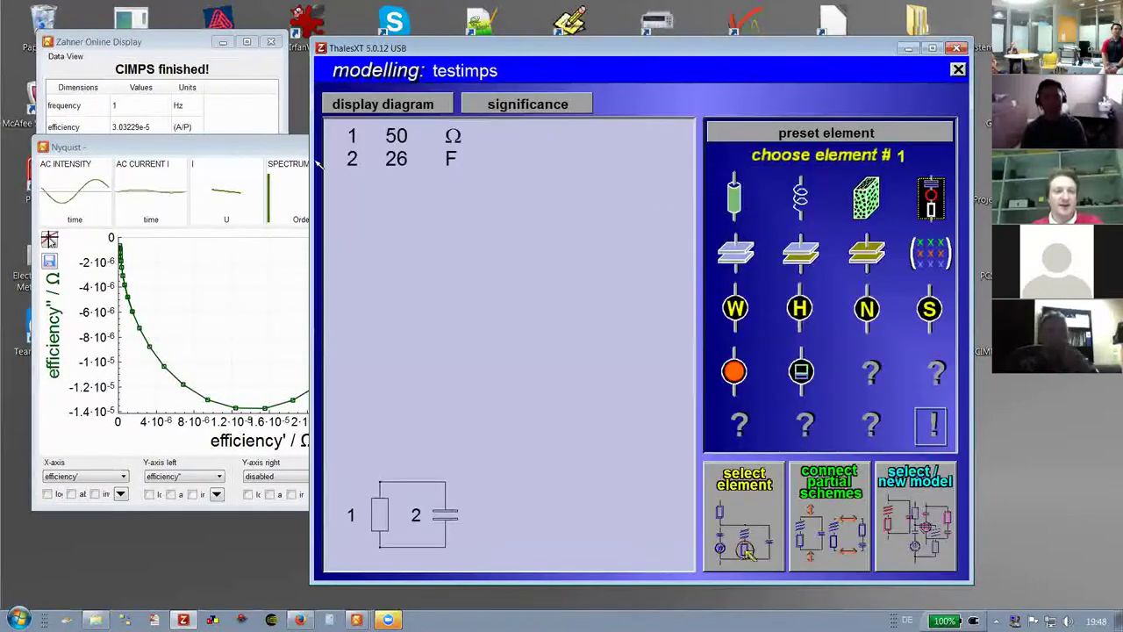
pyautogui.press('Return')
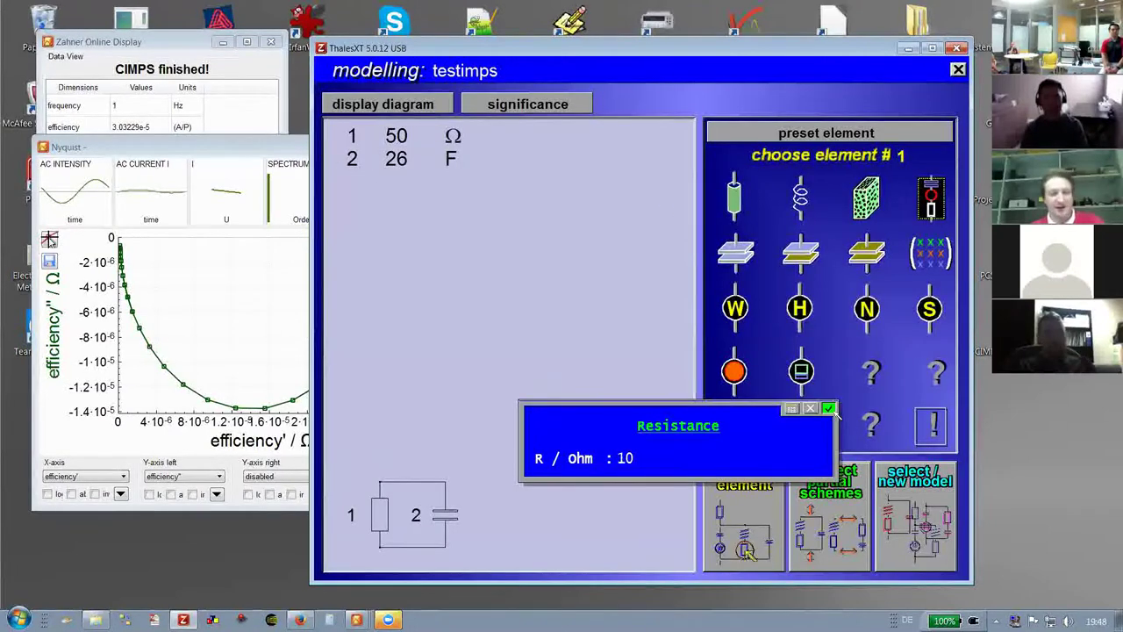
pyautogui.click(829, 408)
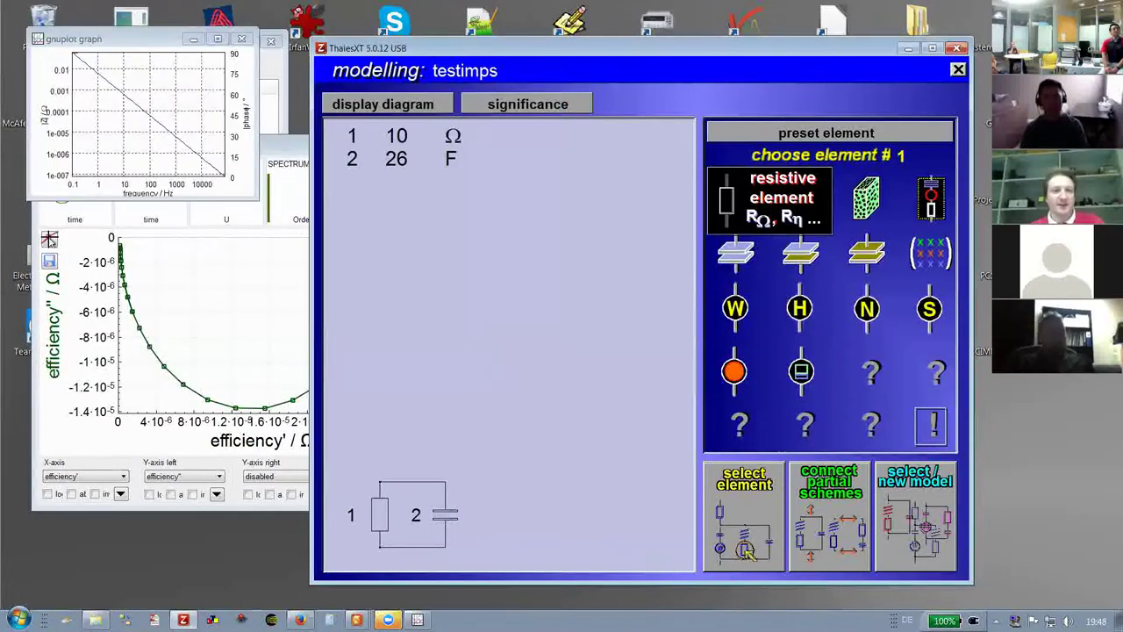
pyautogui.click(736, 208)
pyautogui.click(829, 310)
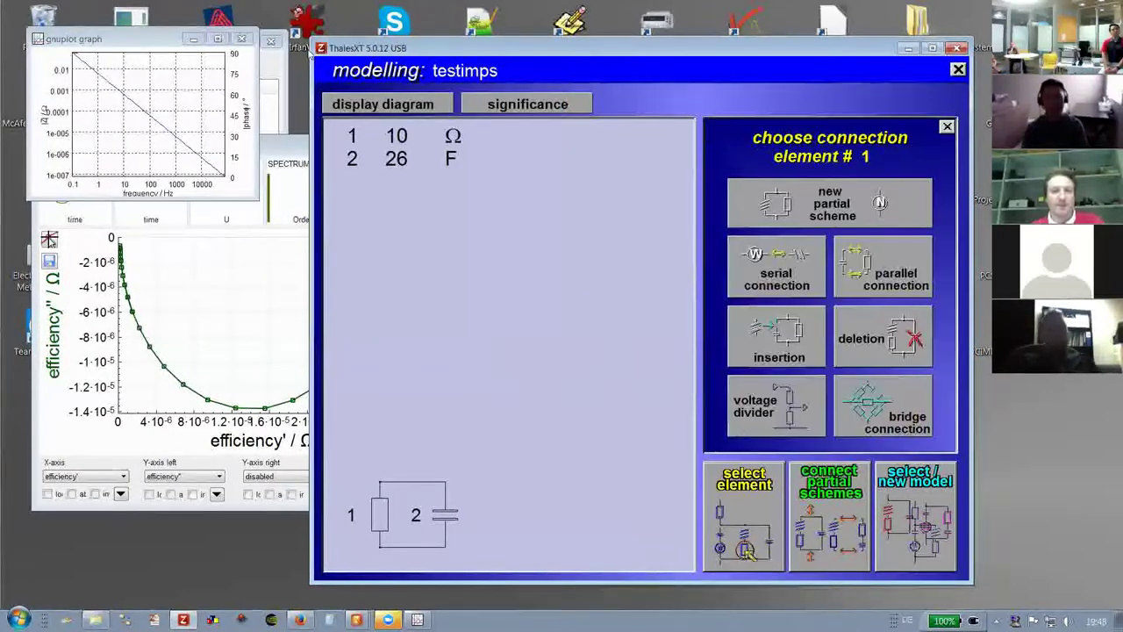
pyautogui.click(773, 255)
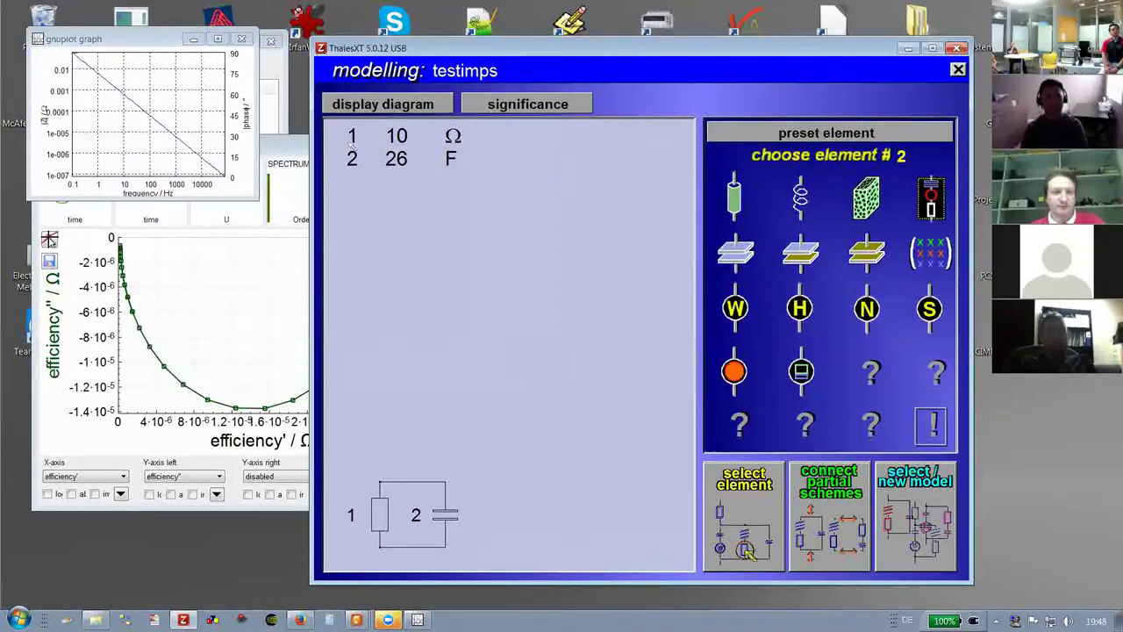
pyautogui.click(361, 105)
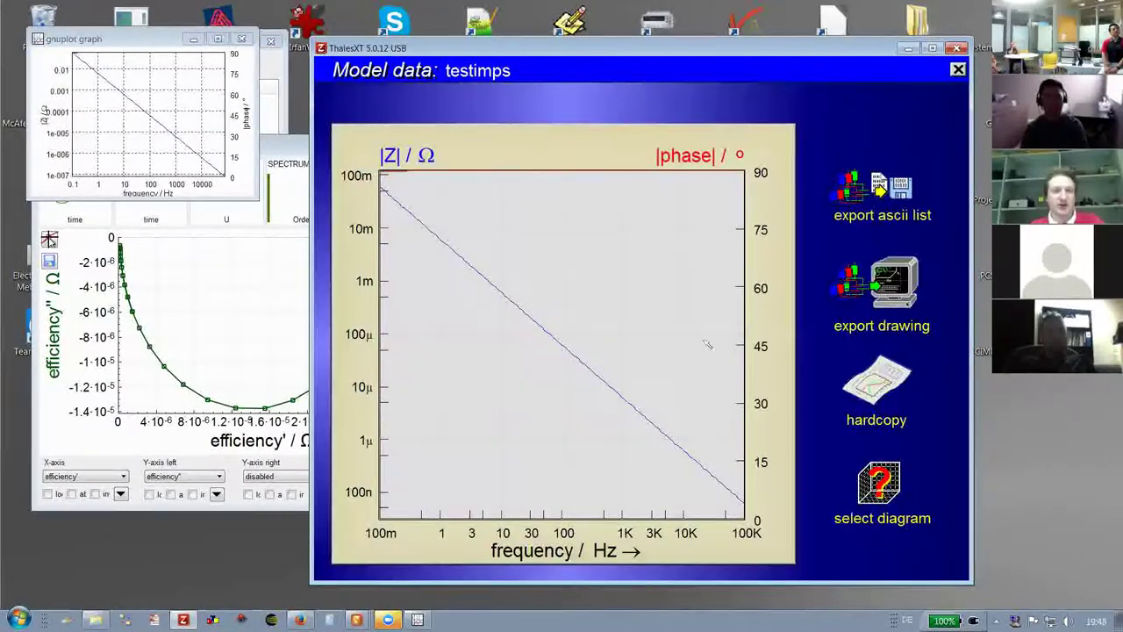
pyautogui.click(539, 265)
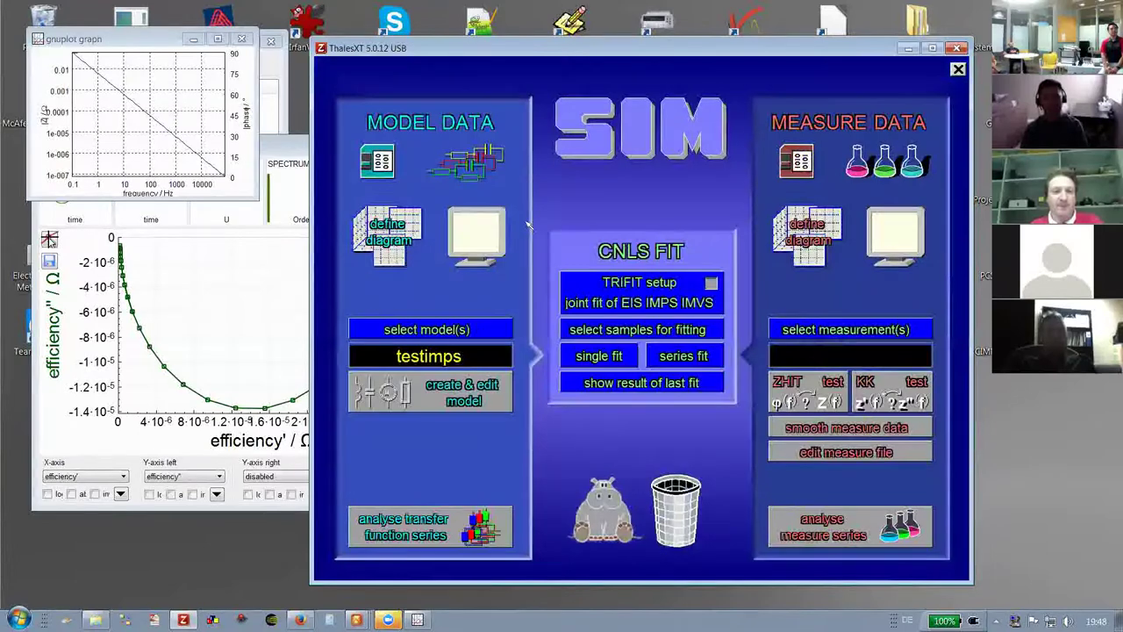
# Select the testimps measurement and run a single fit of the RC model to it with both parameters enabled
pyautogui.rightClick(555, 347)
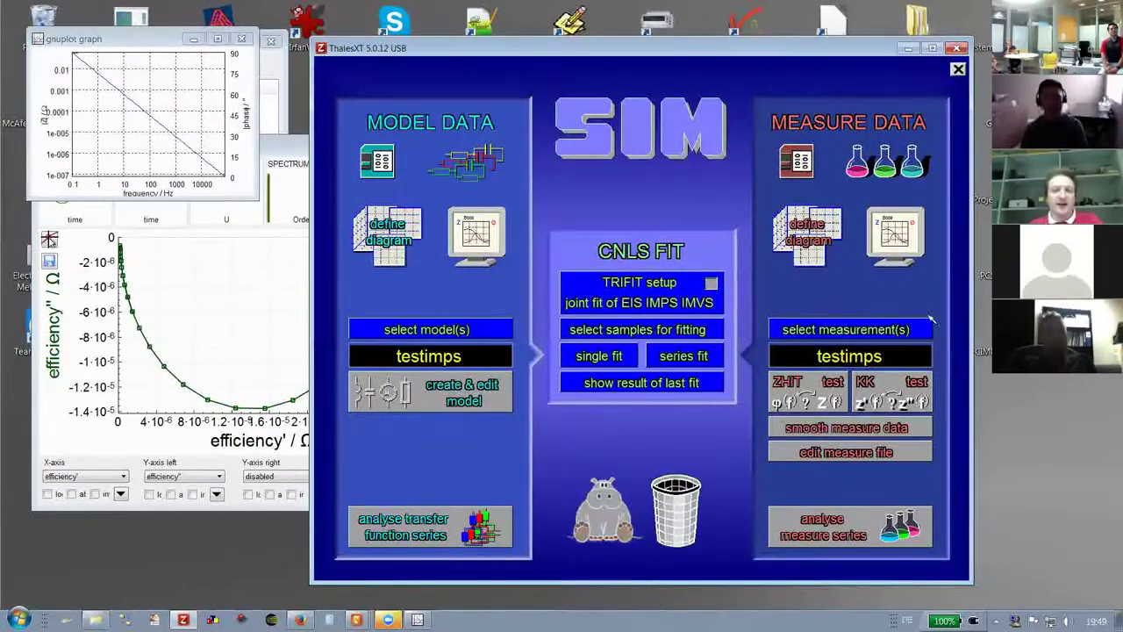
pyautogui.click(599, 355)
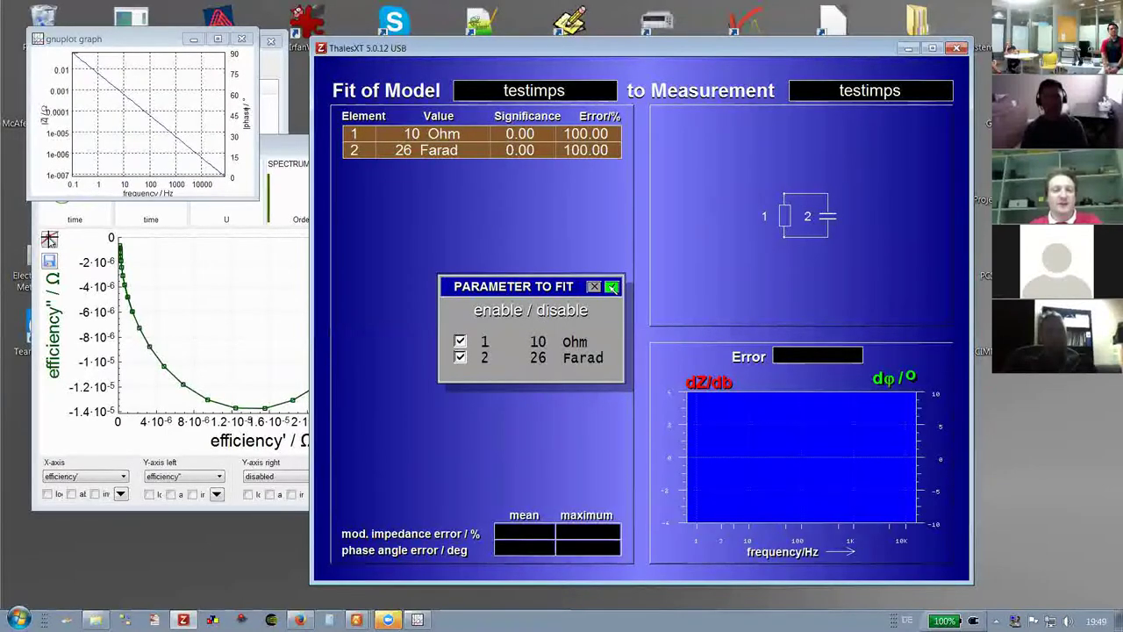
pyautogui.click(612, 287)
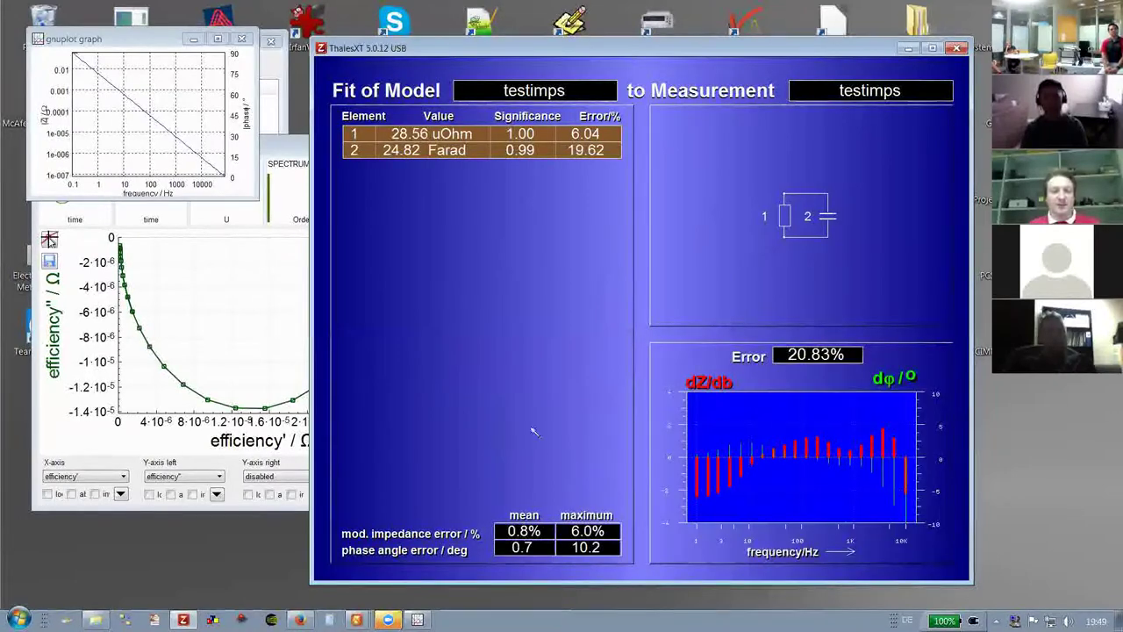
pyautogui.click(517, 390)
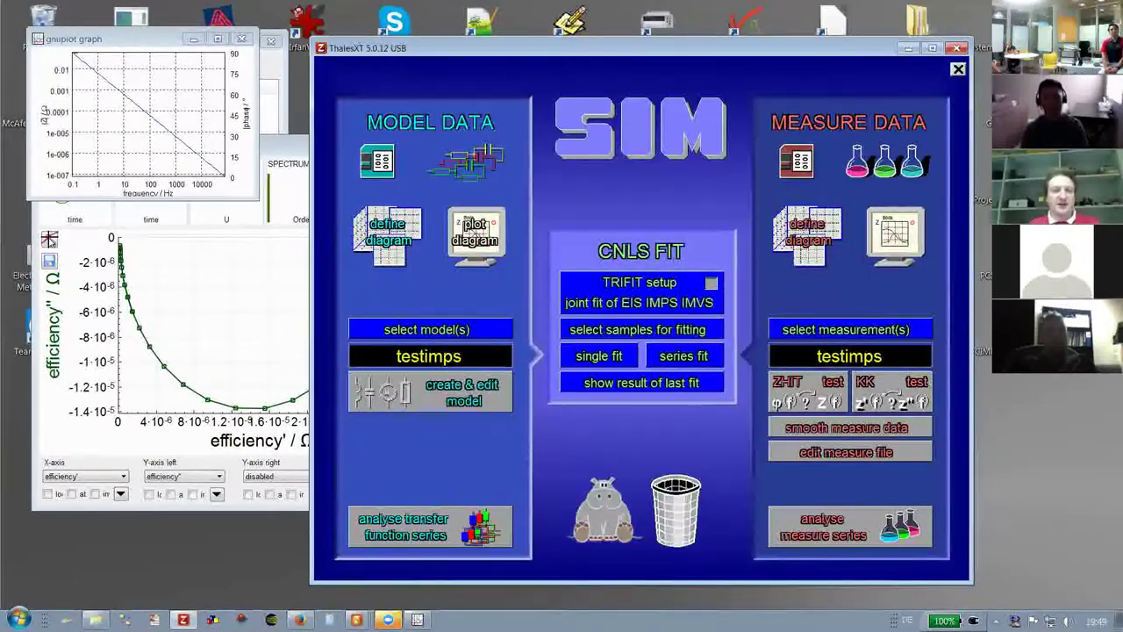
# Examine the fitted model curves against the measured testimps data, and review the result of the last fit
pyautogui.click(838, 514)
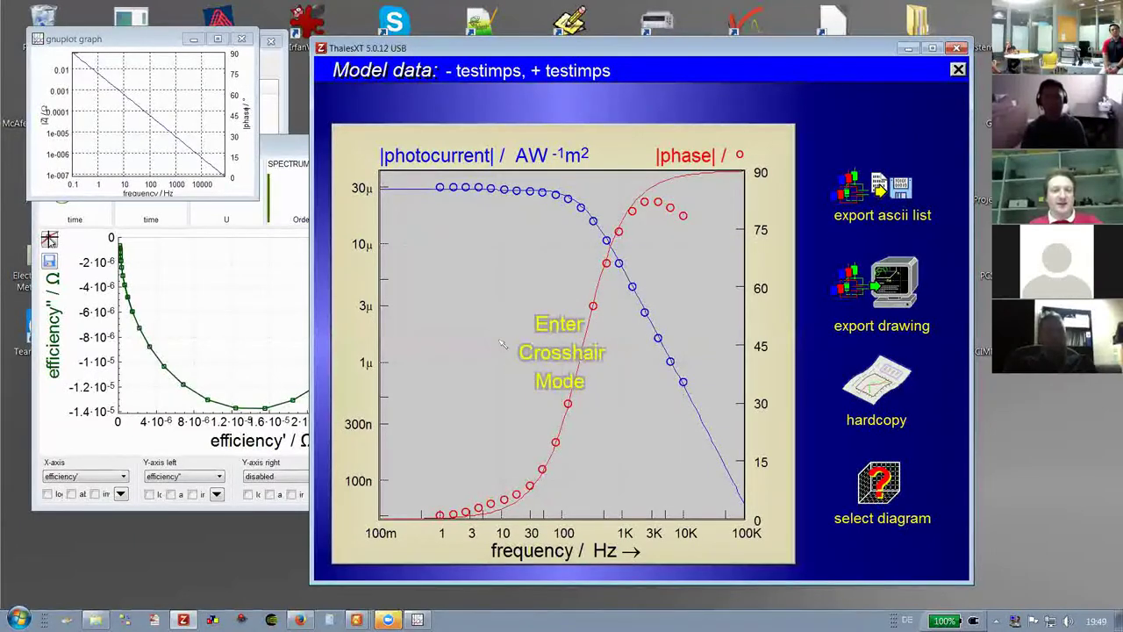
pyautogui.press('Escape')
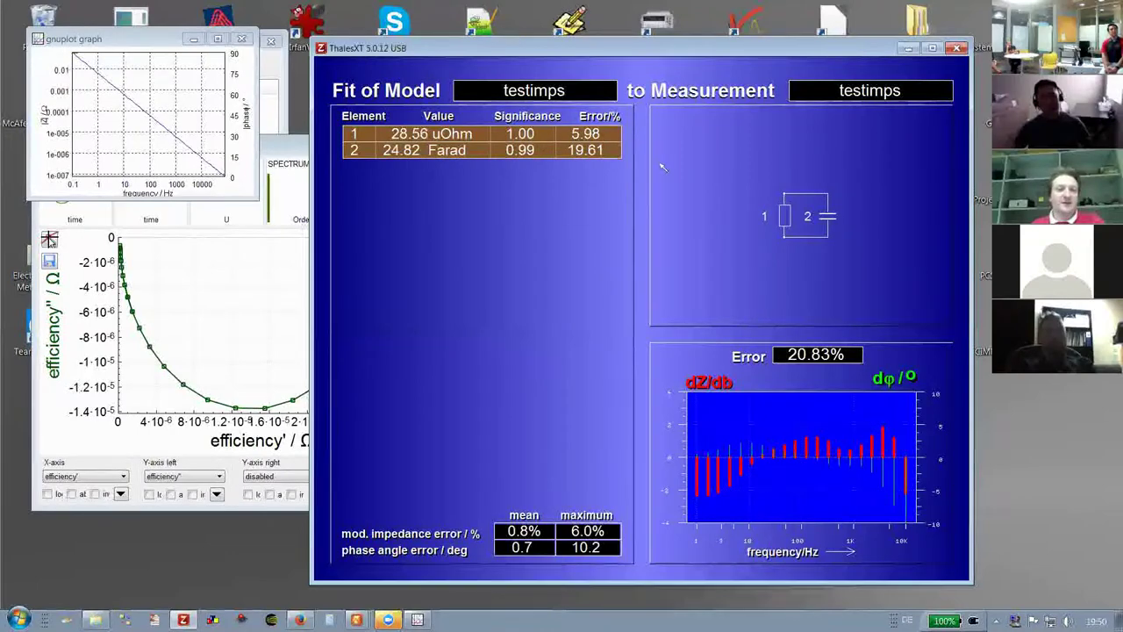
pyautogui.moveTo(734, 442)
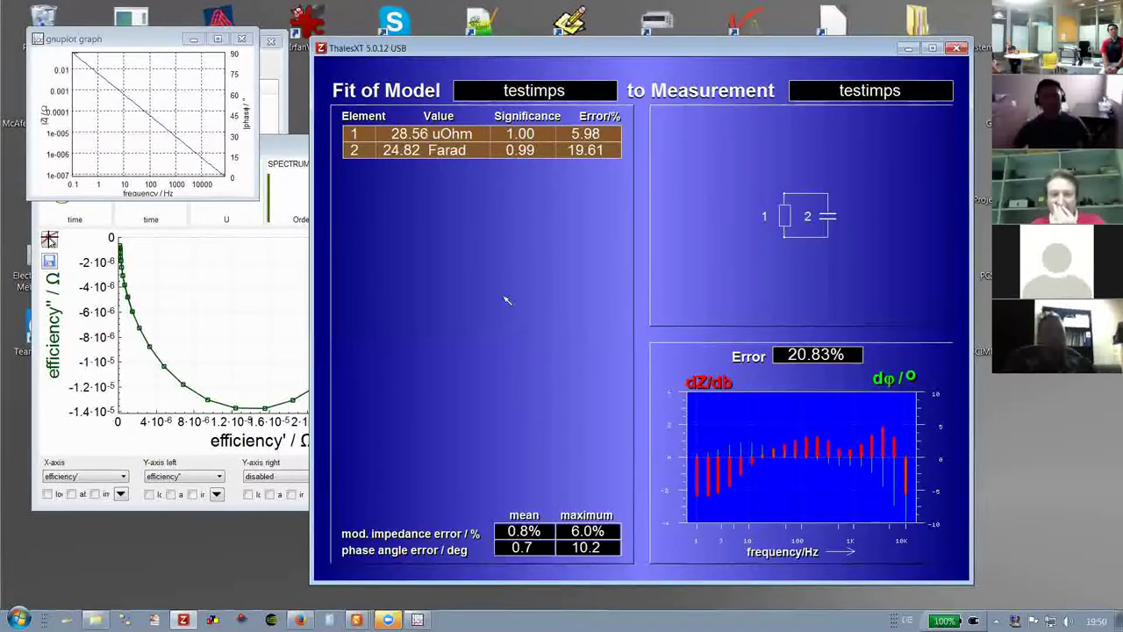
pyautogui.click(483, 275)
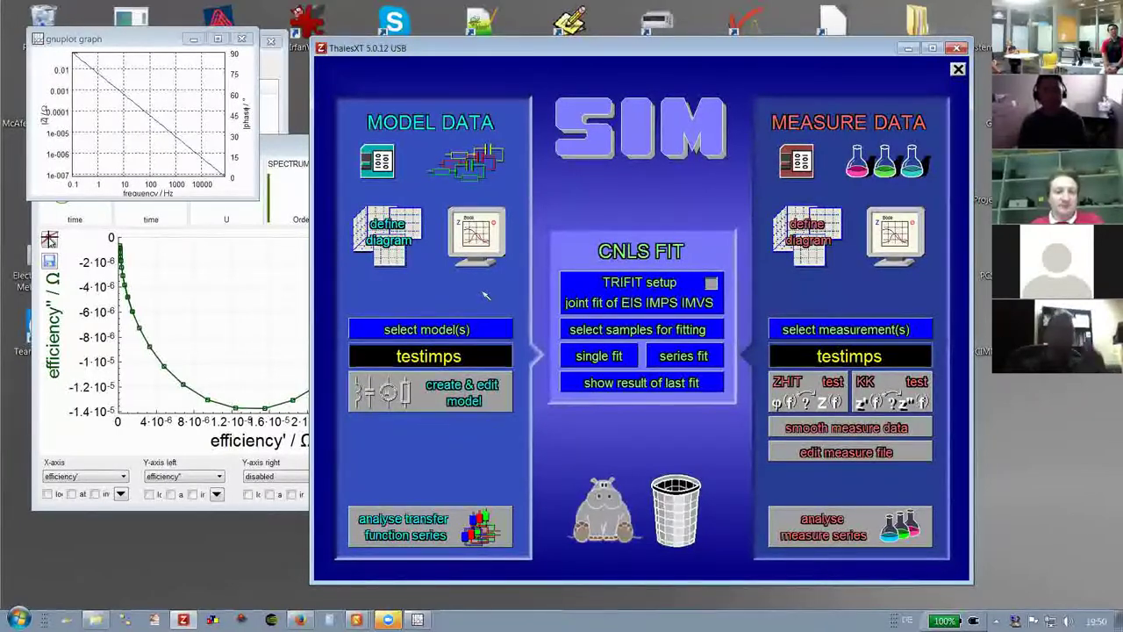
# Open the fitted model's parameter significance plot and repeatedly toggle the resistor's curve to identify it
pyautogui.click(428, 392)
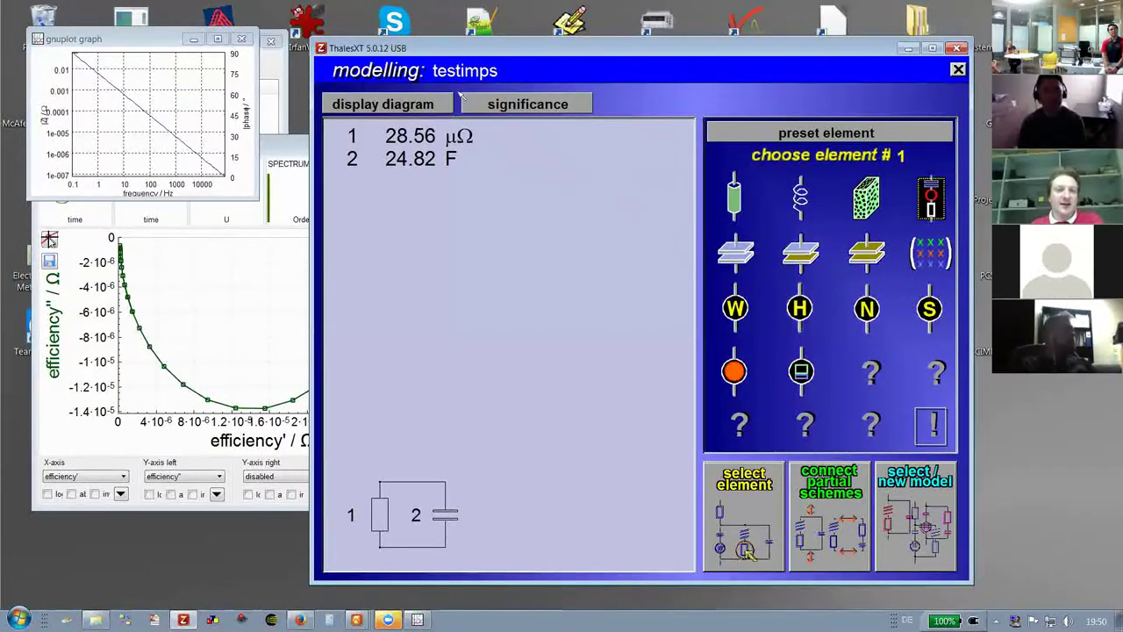
pyautogui.click(527, 105)
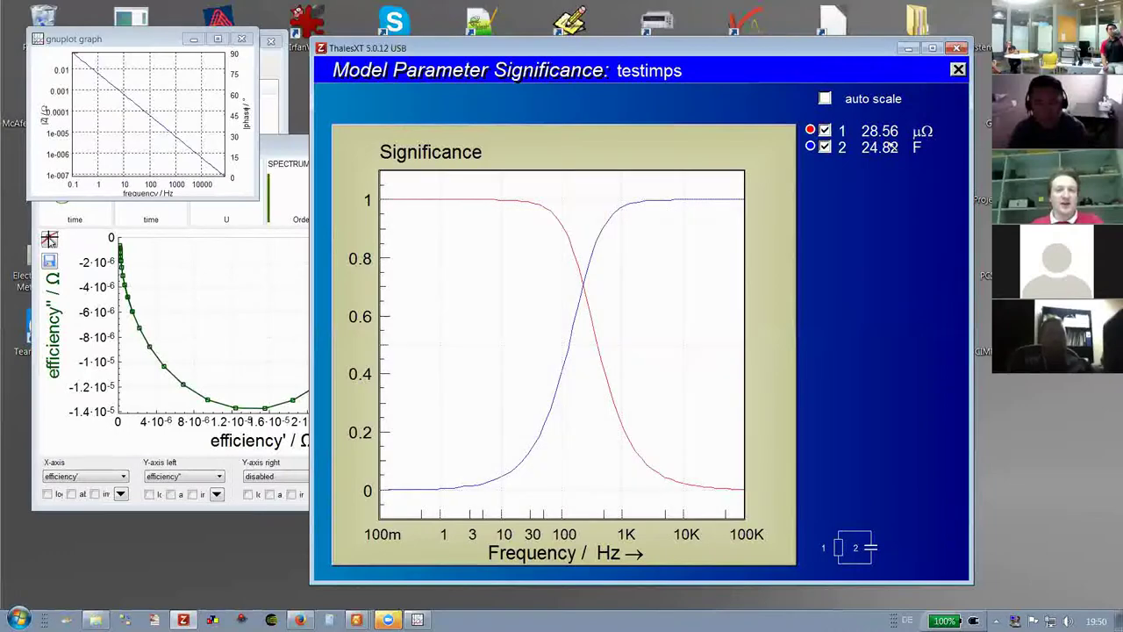
pyautogui.click(826, 130)
pyautogui.click(826, 130)
pyautogui.click(826, 130)
pyautogui.click(826, 130)
pyautogui.click(826, 130)
pyautogui.click(826, 130)
pyautogui.click(825, 130)
pyautogui.click(825, 129)
pyautogui.click(826, 130)
pyautogui.click(826, 130)
pyautogui.click(826, 130)
pyautogui.click(826, 130)
pyautogui.click(825, 129)
pyautogui.click(826, 130)
# Repeatedly toggle the capacitor's curve in the significance plot to identify it, leaving both curves shown
pyautogui.click(826, 147)
pyautogui.click(826, 147)
pyautogui.click(826, 148)
pyautogui.click(826, 147)
pyautogui.click(826, 147)
pyautogui.click(825, 147)
pyautogui.click(826, 147)
pyautogui.click(826, 147)
pyautogui.click(825, 147)
pyautogui.click(826, 147)
pyautogui.click(826, 147)
pyautogui.click(825, 148)
pyautogui.click(826, 147)
pyautogui.click(825, 147)
pyautogui.click(826, 147)
pyautogui.click(825, 147)
pyautogui.click(826, 147)
pyautogui.click(825, 148)
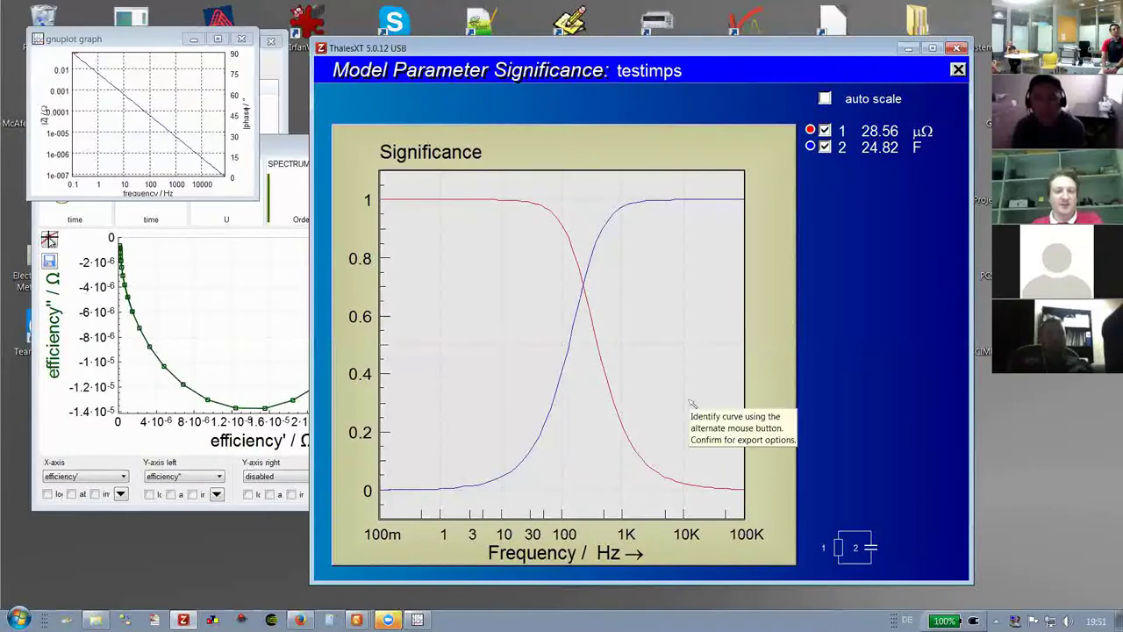
# Leave the significance plot and the SIM analysis and return to the CIMPS overview with photocurrent as the transfer function
pyautogui.press('Escape')
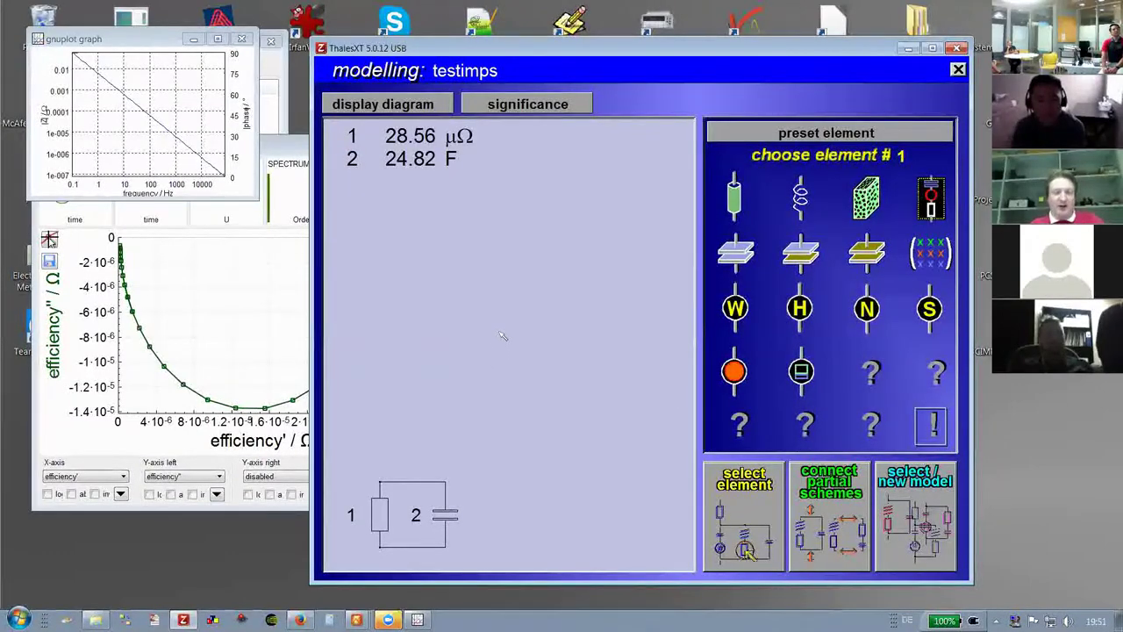
pyautogui.press('Escape')
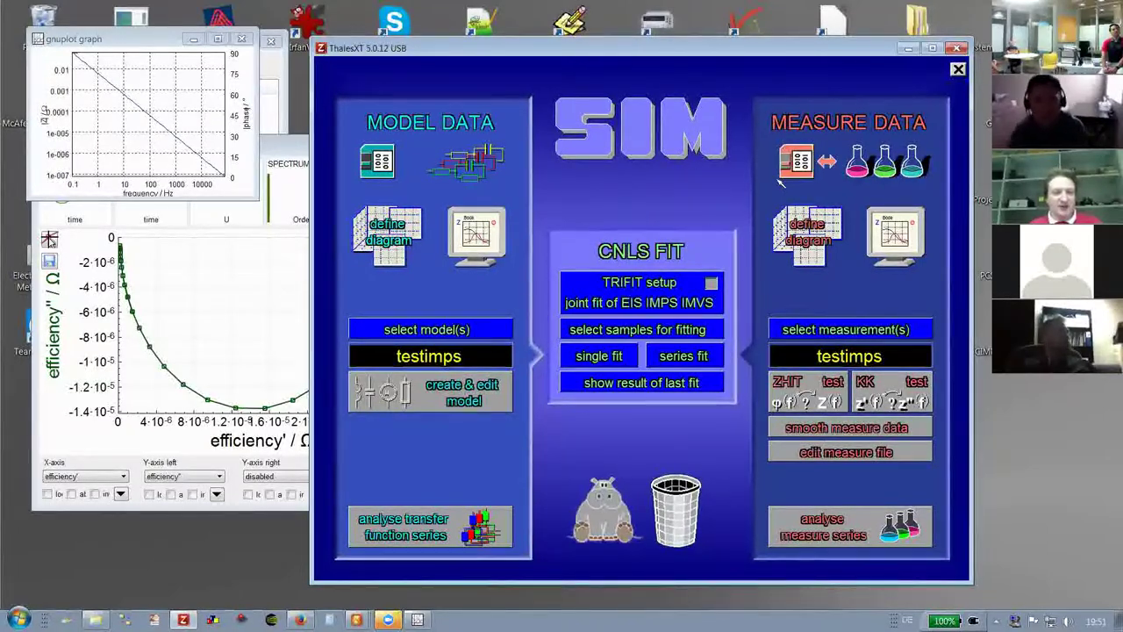
pyautogui.click(605, 227)
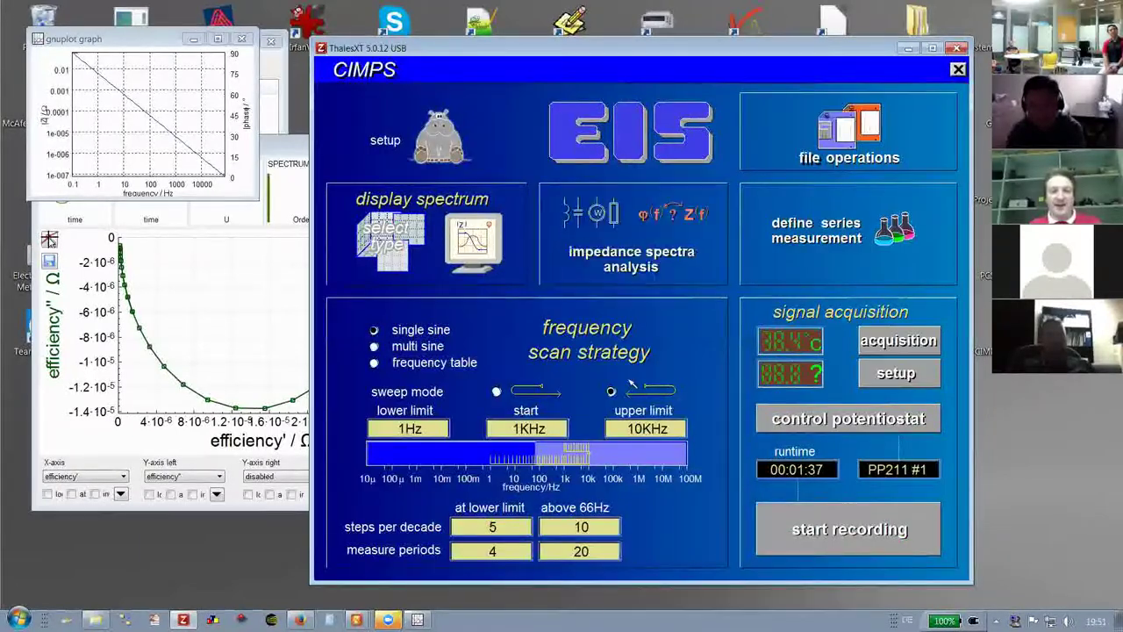
pyautogui.click(641, 259)
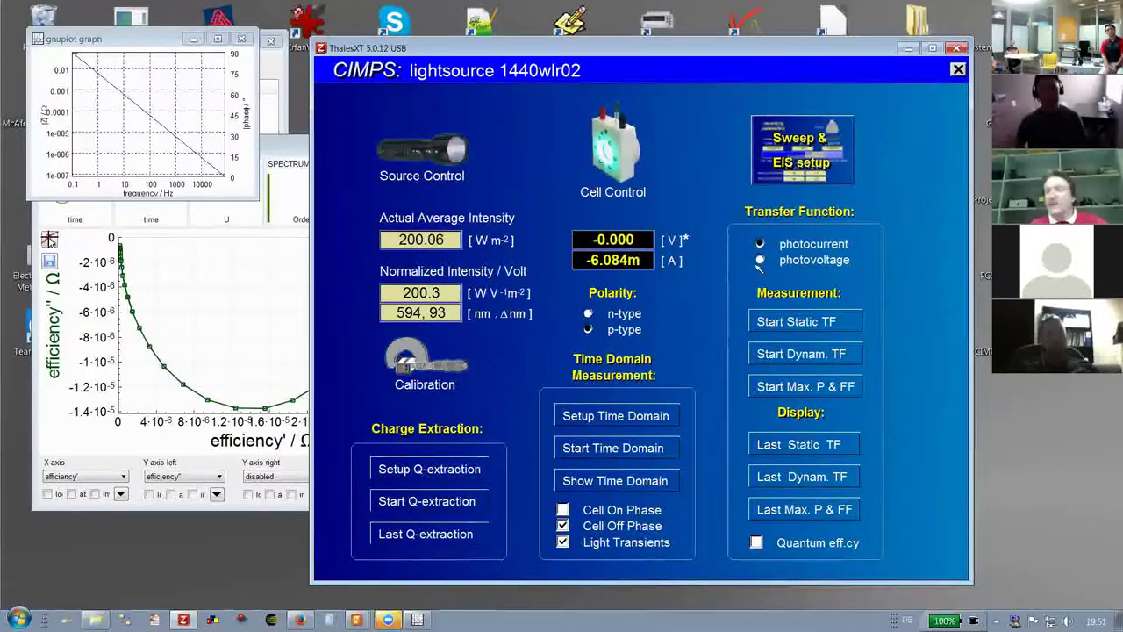
pyautogui.click(760, 244)
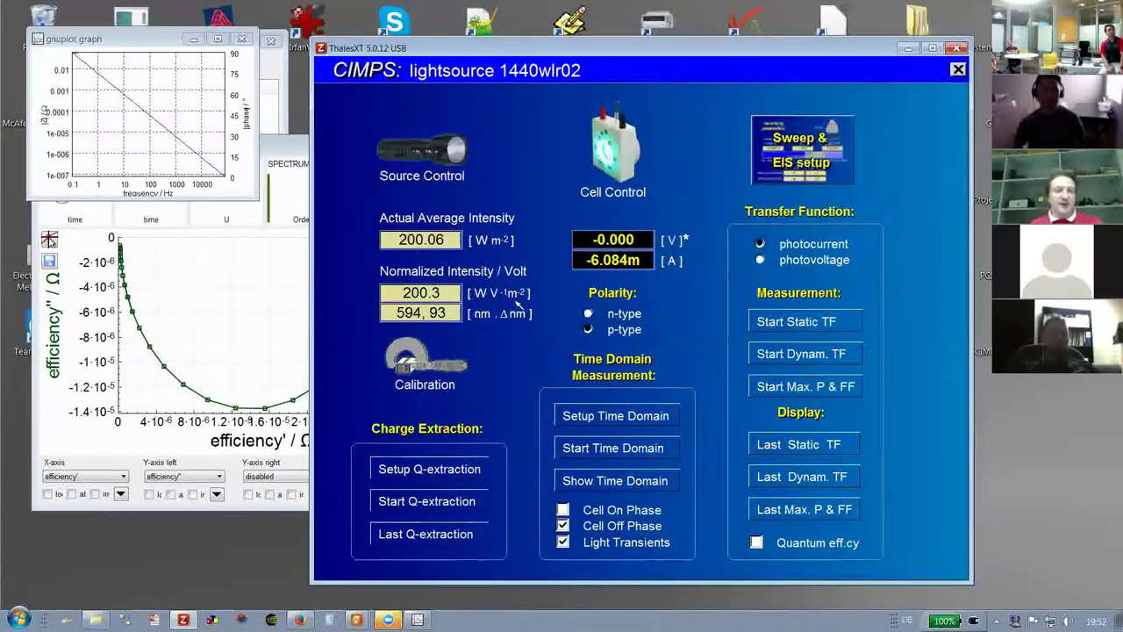
# Review the light source's modulation amplitude in the source control, keep it at 200 mV and return to the CIMPS overview
pyautogui.click(417, 162)
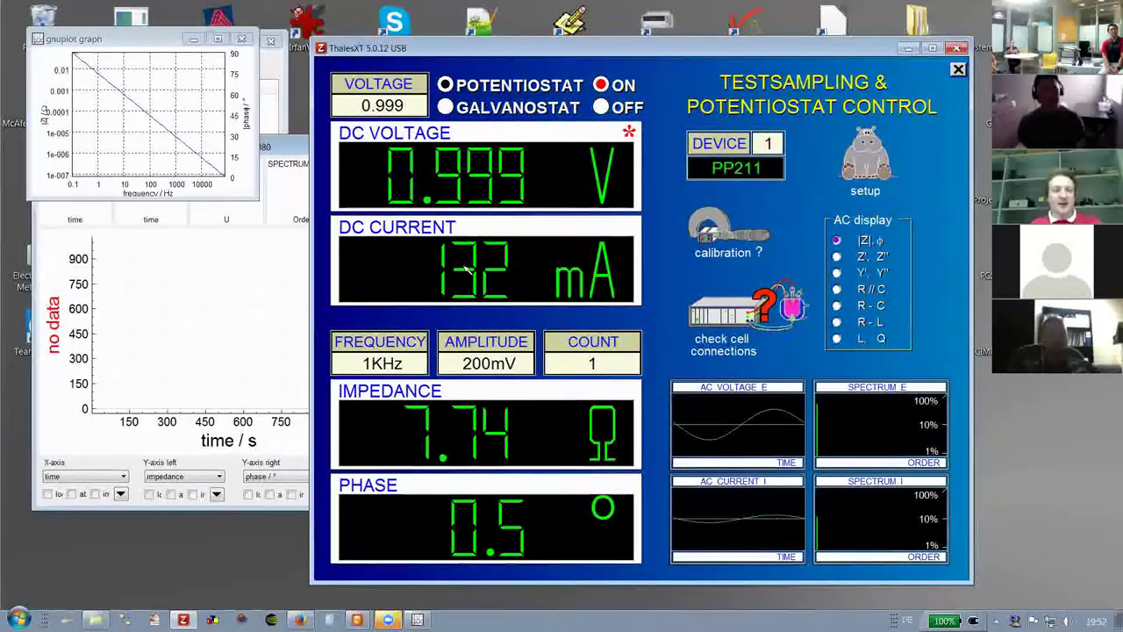
pyautogui.click(485, 367)
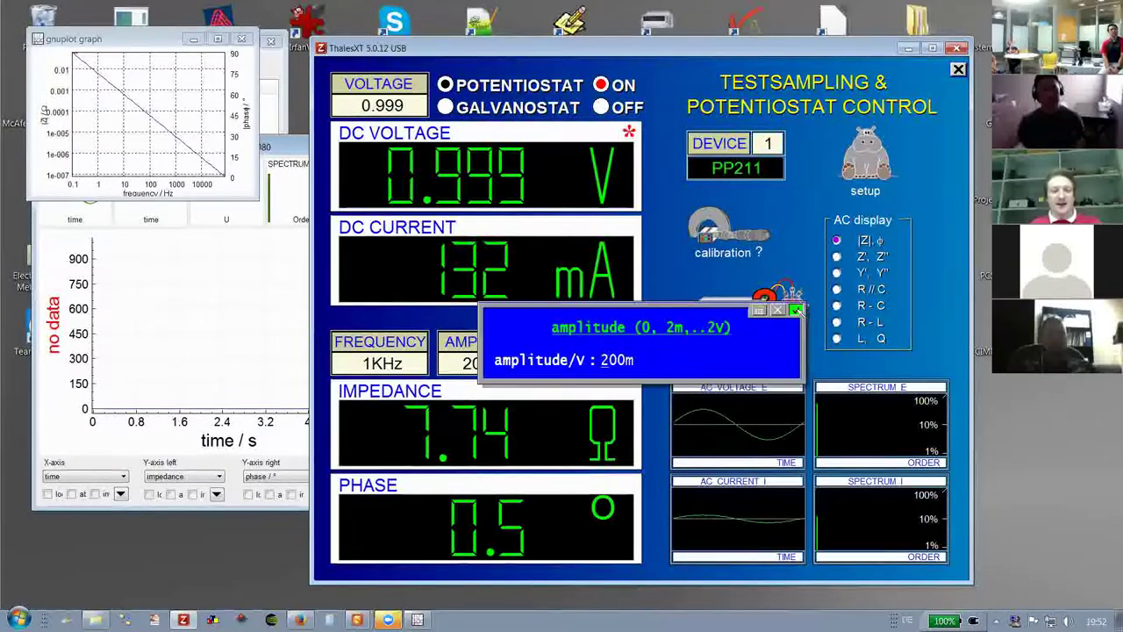
pyautogui.click(797, 311)
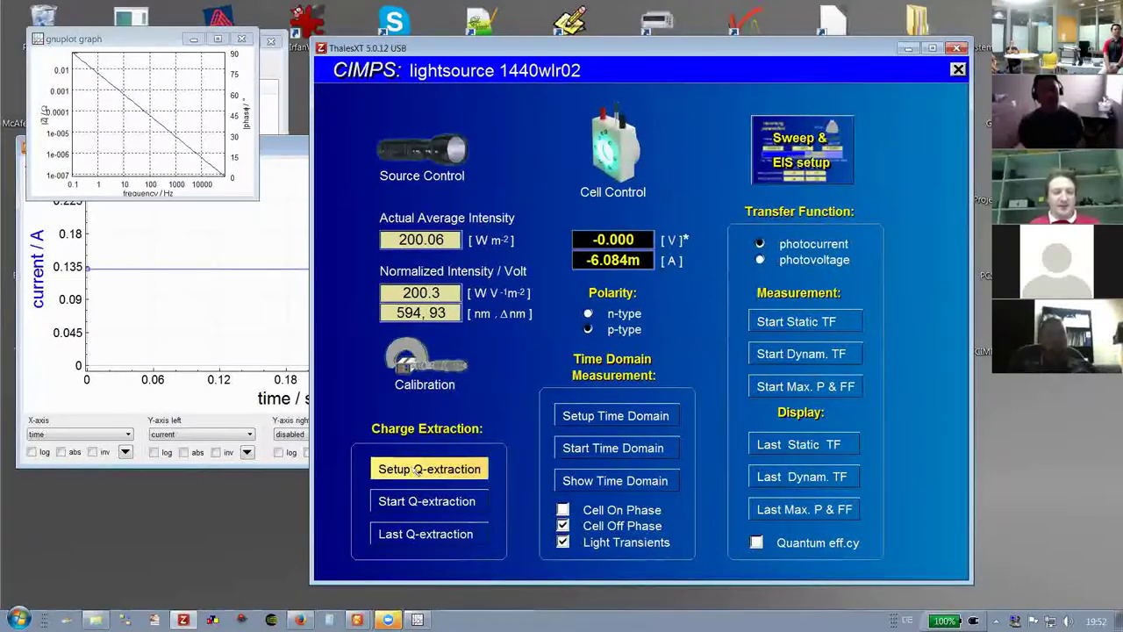
# Set the charge extraction's discharge current to 10 mA and discharge time to 5 s, and run the measurement
pyautogui.click(418, 472)
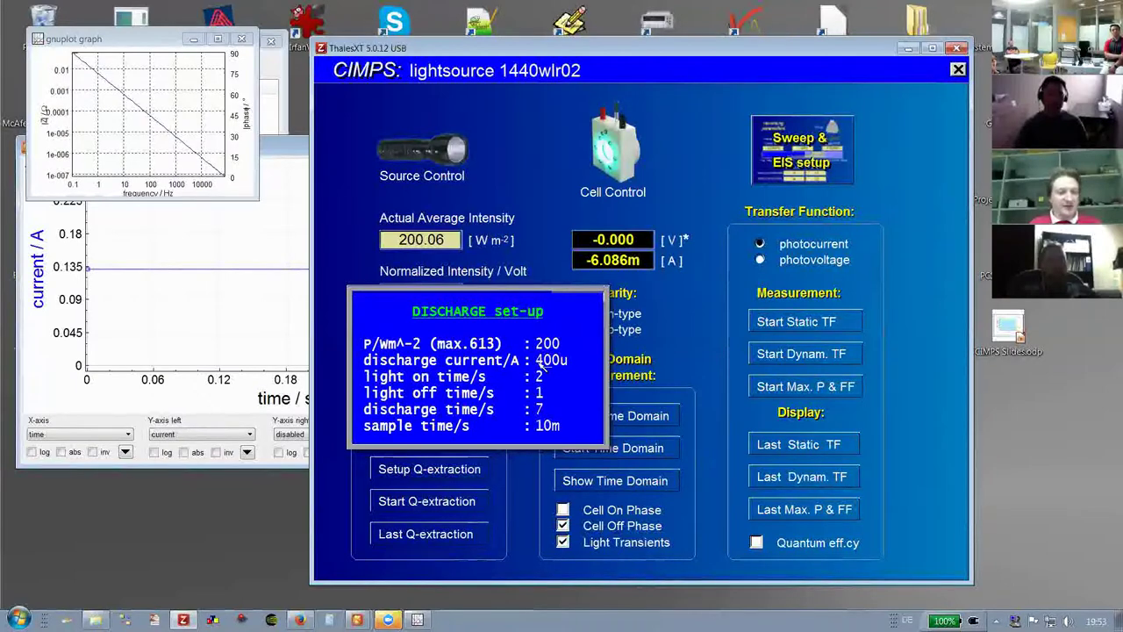
pyautogui.write('1')
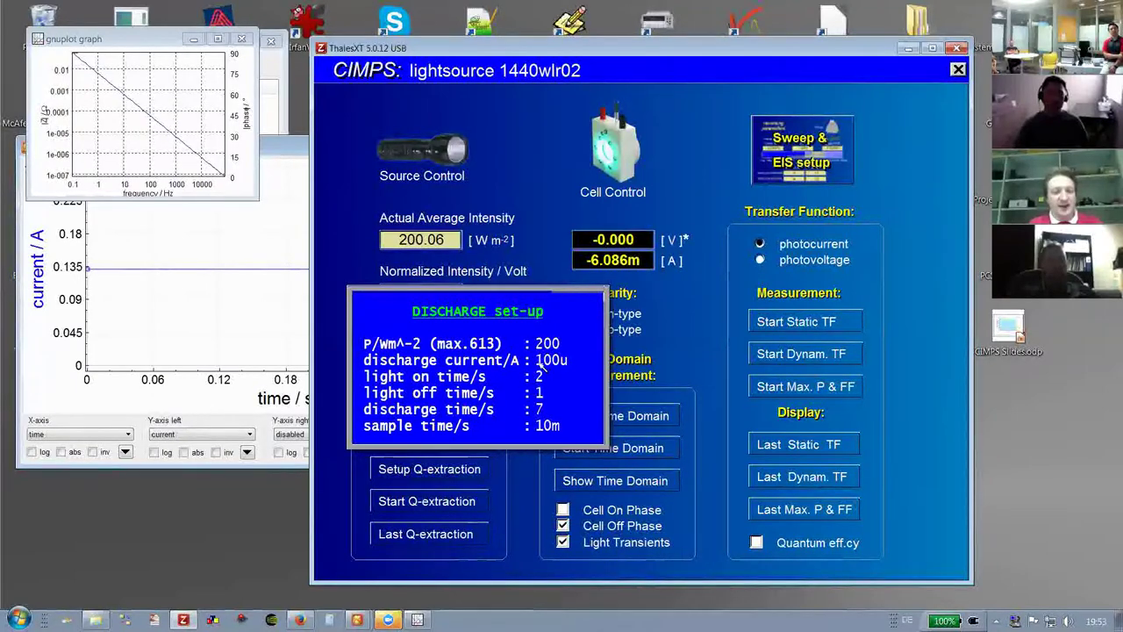
pyautogui.write('0m')
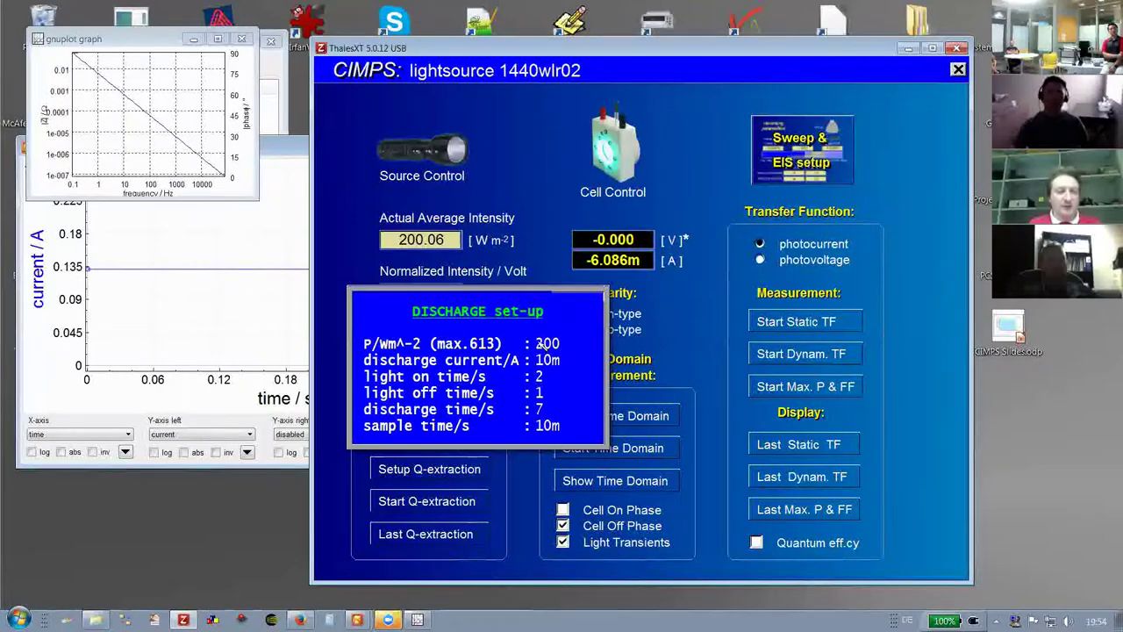
pyautogui.write('5')
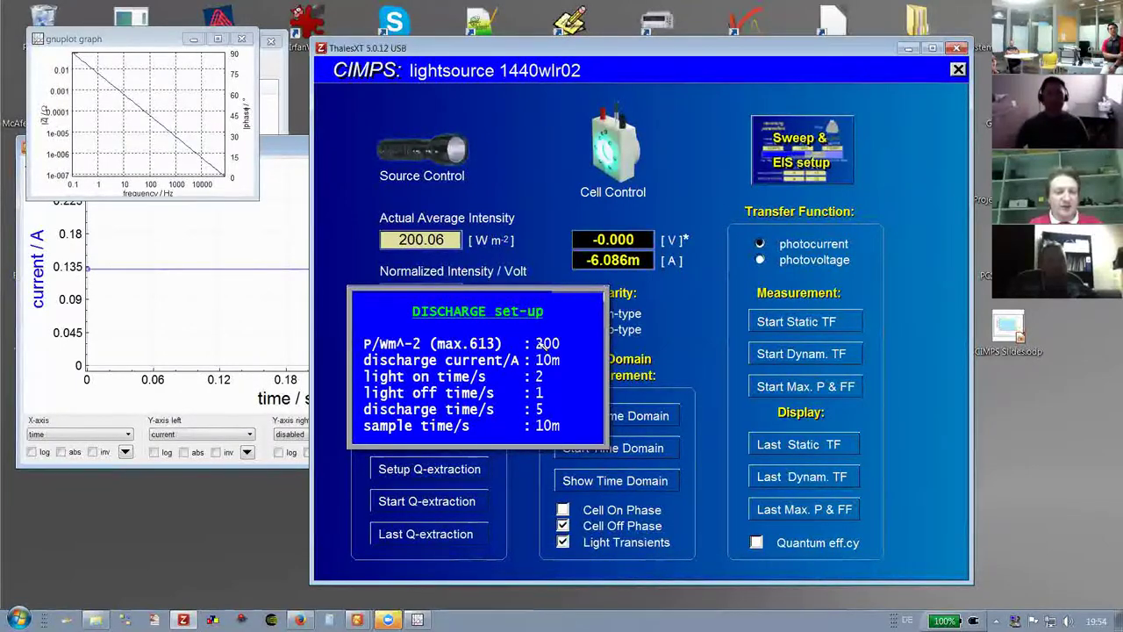
pyautogui.press('Return')
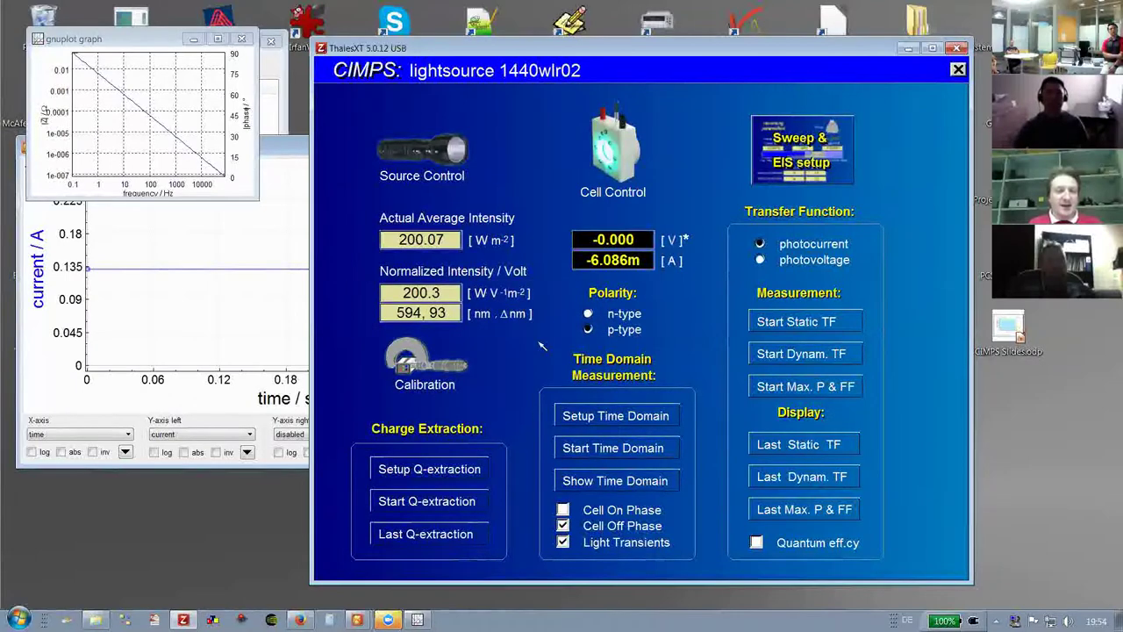
pyautogui.click(399, 498)
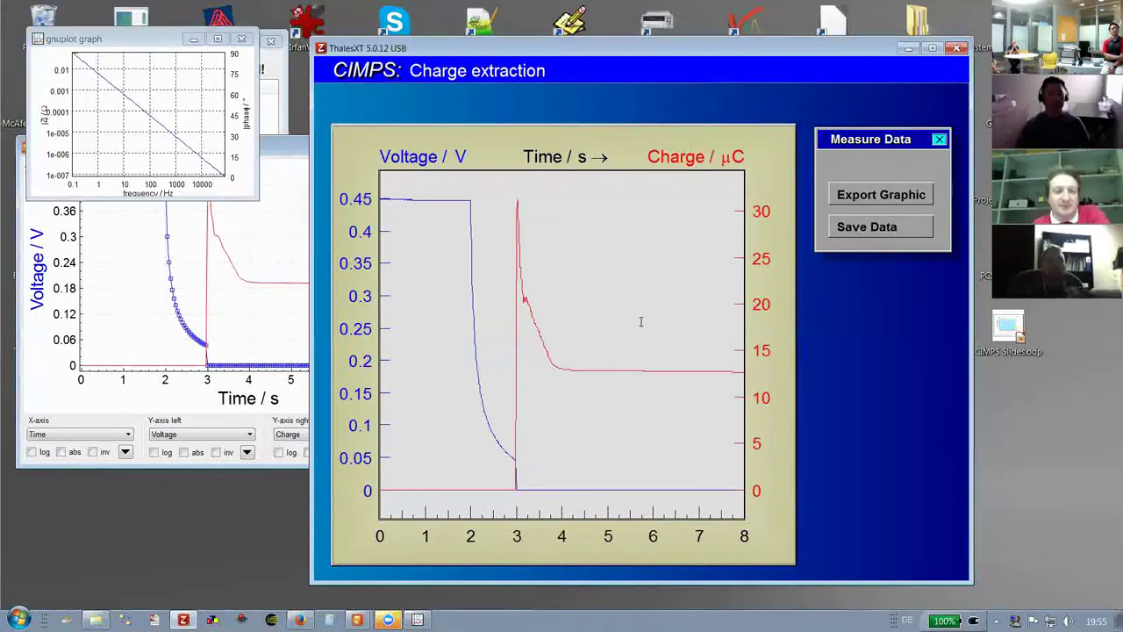
pyautogui.press('Escape')
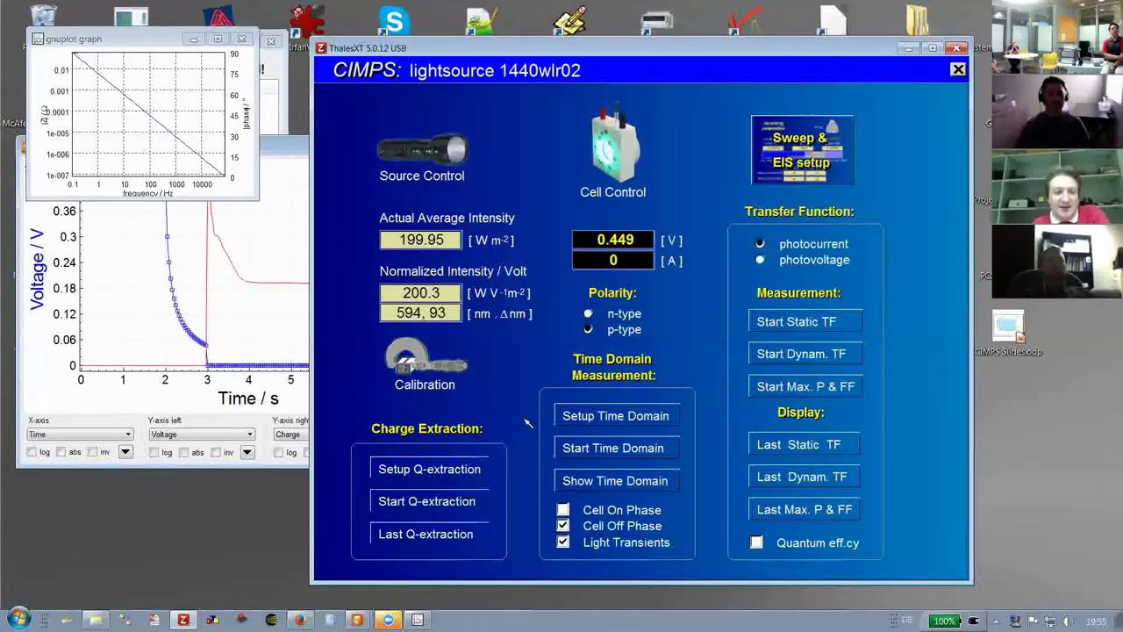
# Set the charge extraction's light off time to 2 s and run the measurement again
pyautogui.click(434, 474)
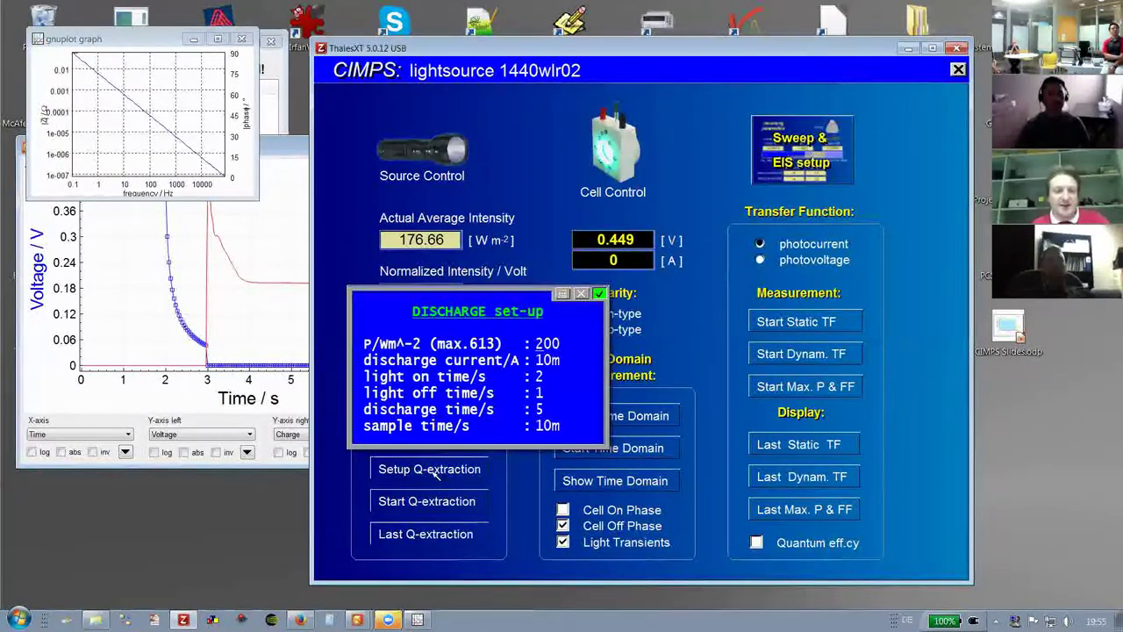
pyautogui.write('2')
pyautogui.click(599, 293)
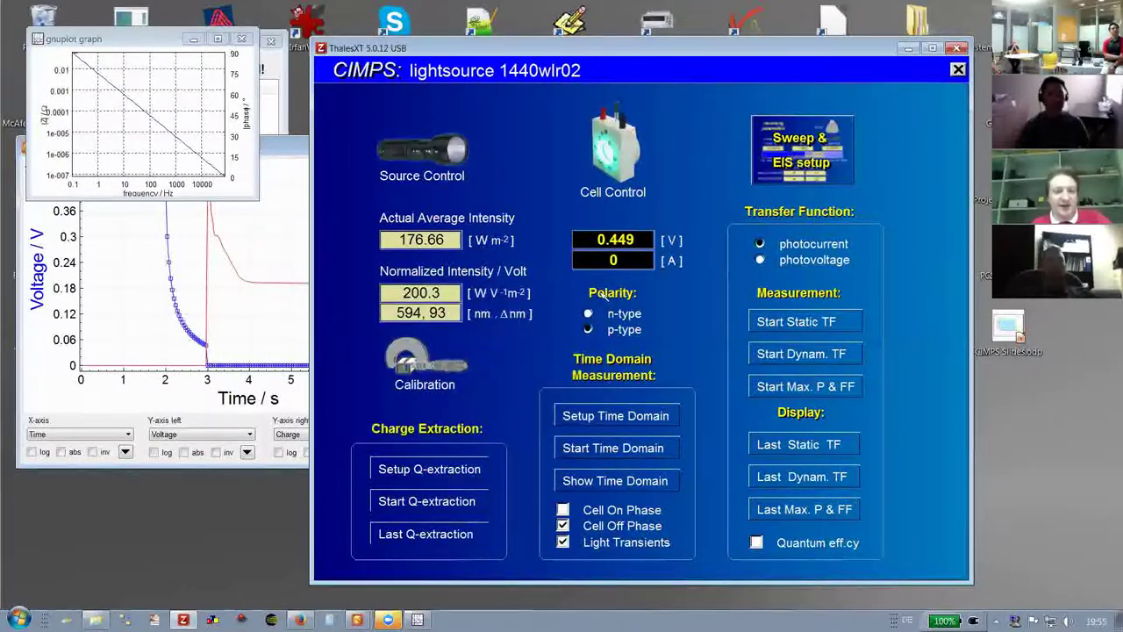
pyautogui.click(445, 503)
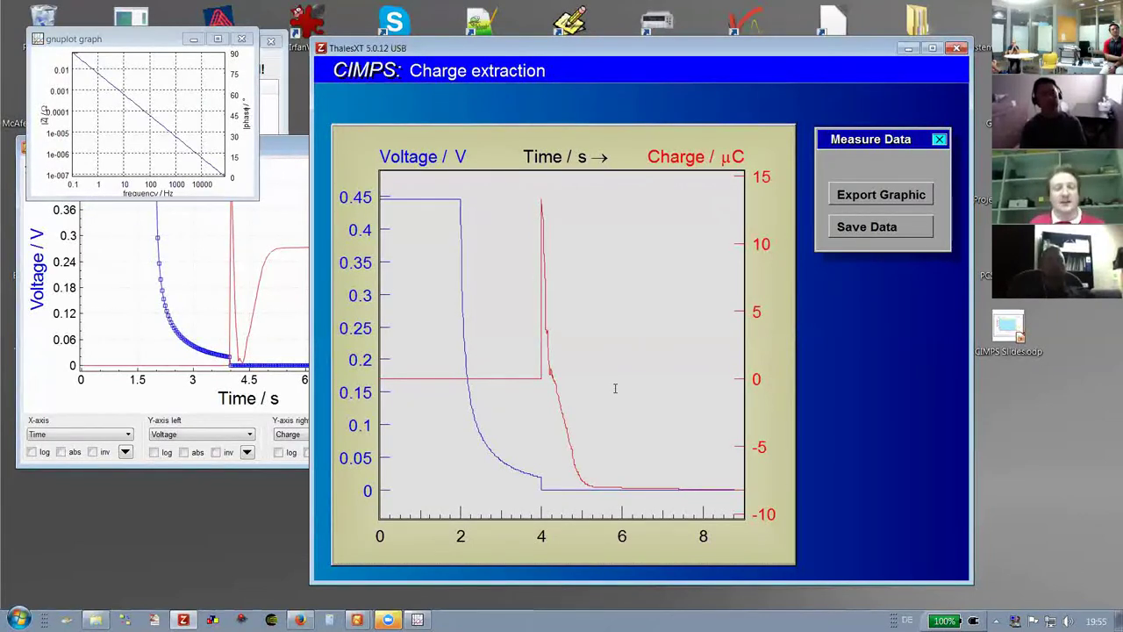
pyautogui.click(867, 226)
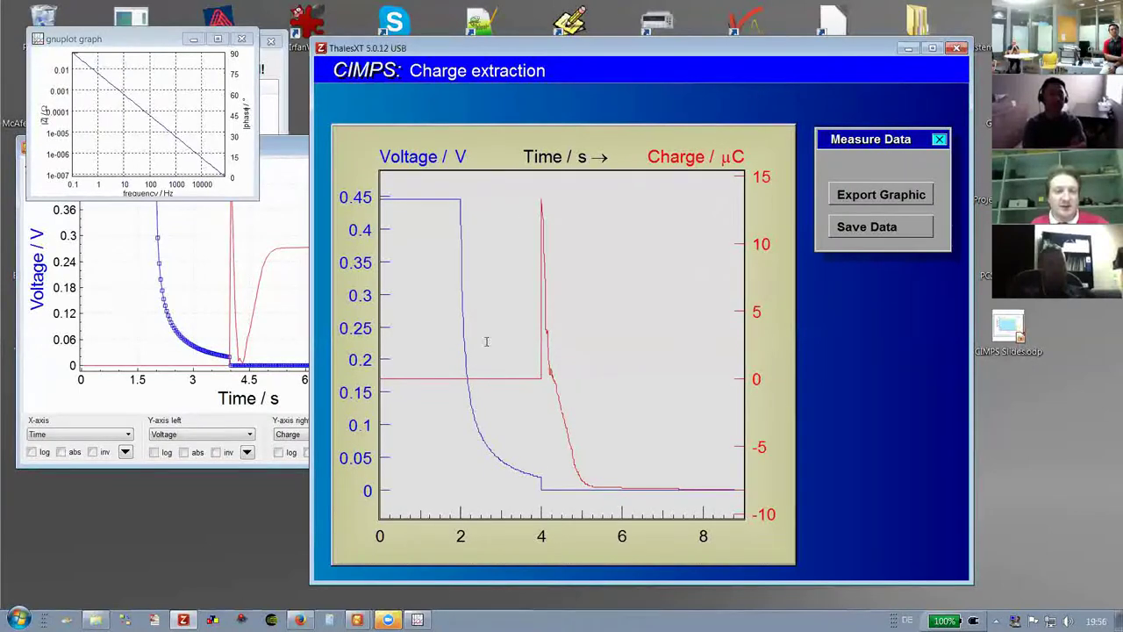
pyautogui.press('Escape')
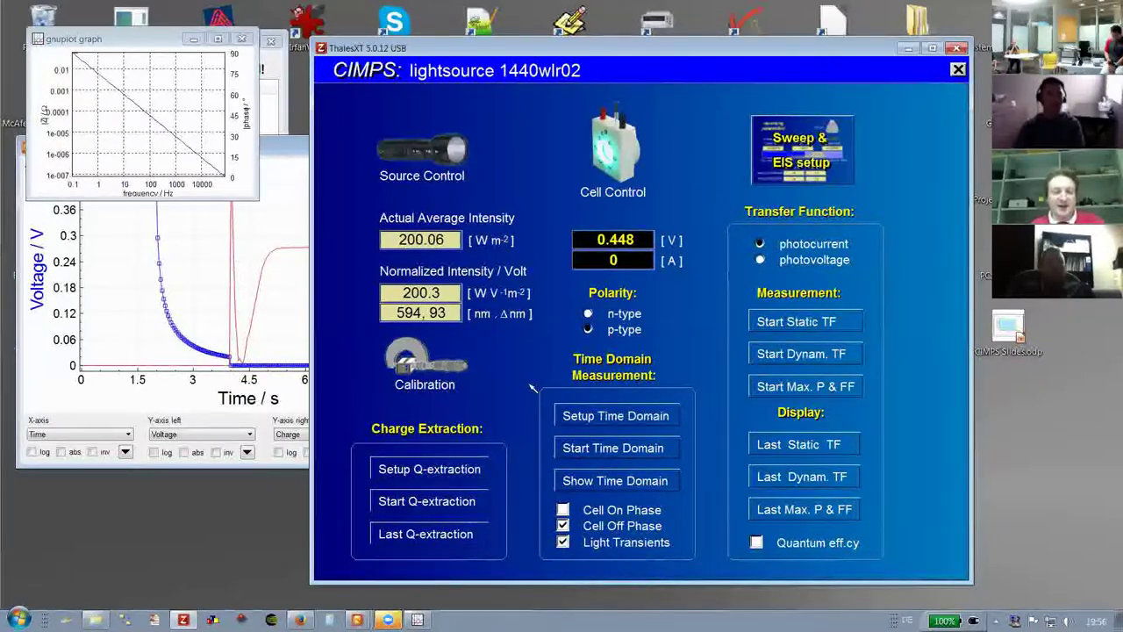
# Exit the CIMPS method and open the Fast Intensity Transients method in classic mode
pyautogui.press('Escape')
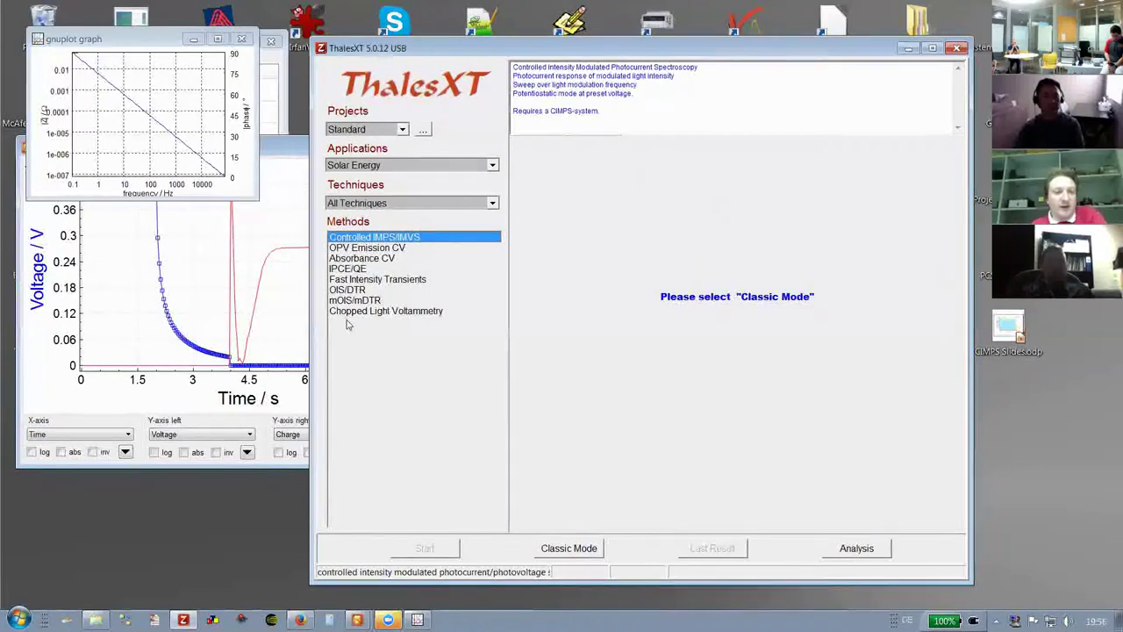
pyautogui.click(397, 281)
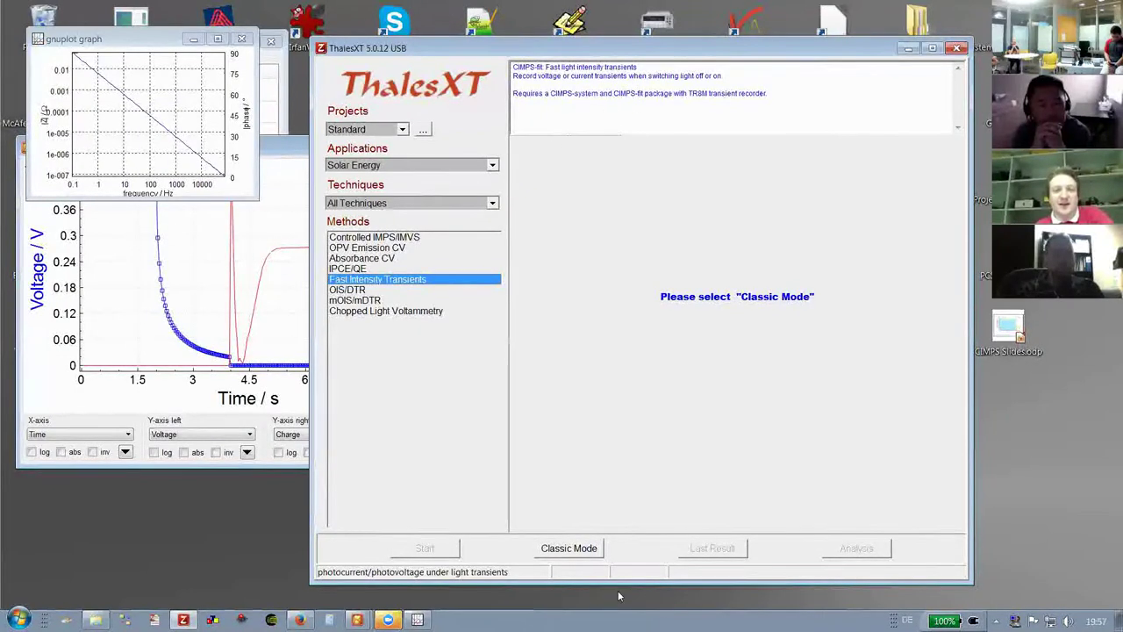
pyautogui.click(566, 548)
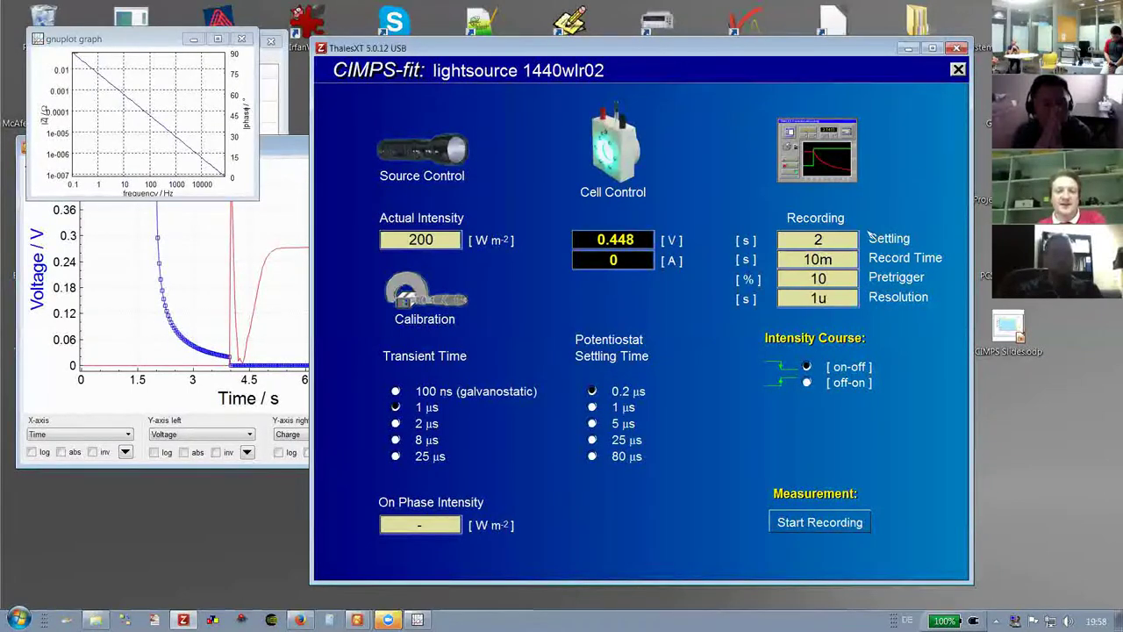
# Set the resolution of the transient recording to 50 ns
pyautogui.click(819, 279)
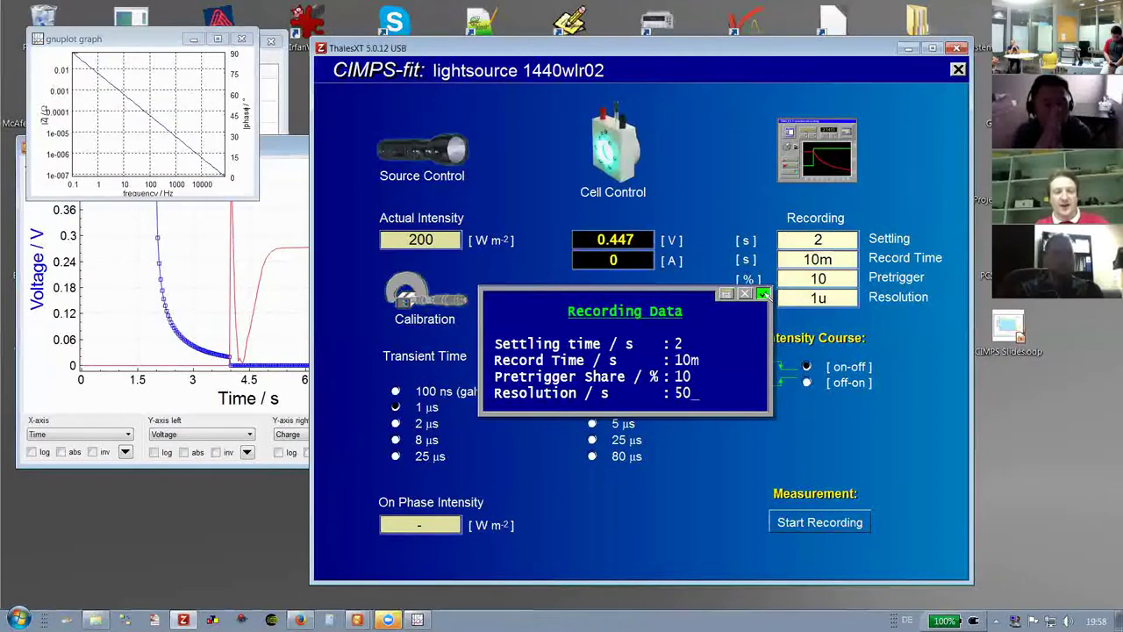
pyautogui.write('50n')
pyautogui.click(763, 294)
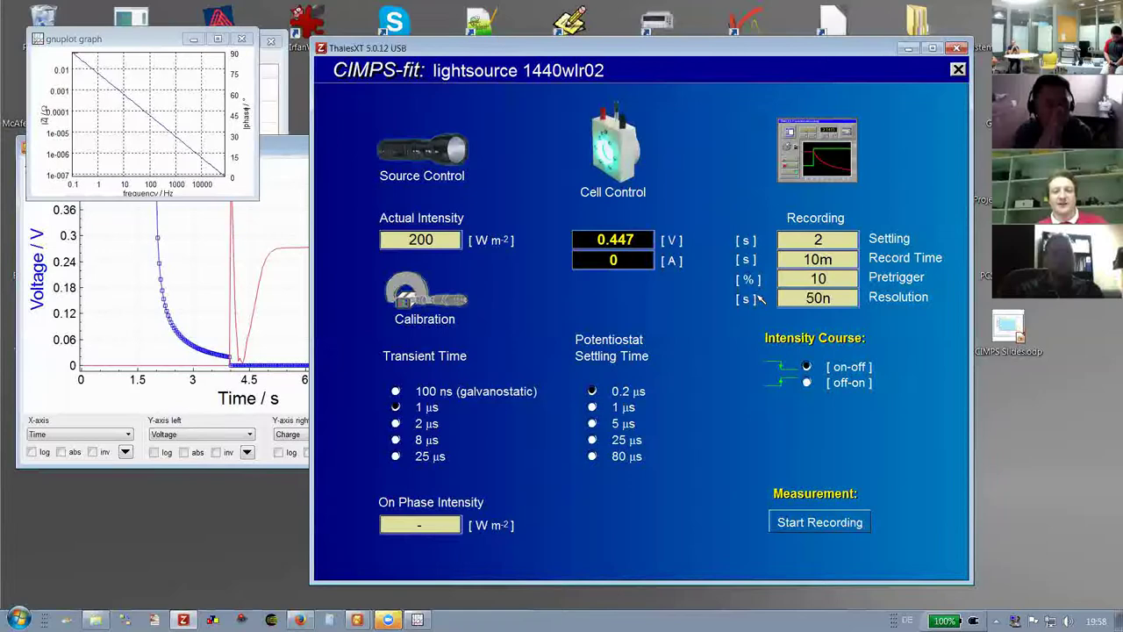
# Set the transient recording's resolution to 10 µs and its record time to 1 s
pyautogui.moveTo(817, 288)
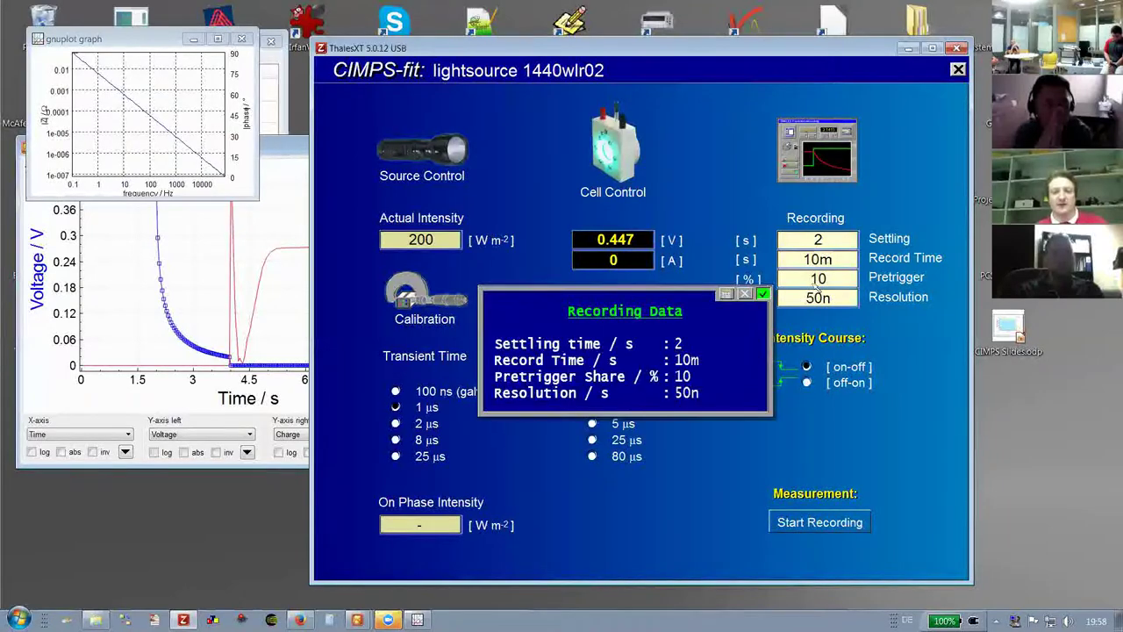
pyautogui.press('Down')
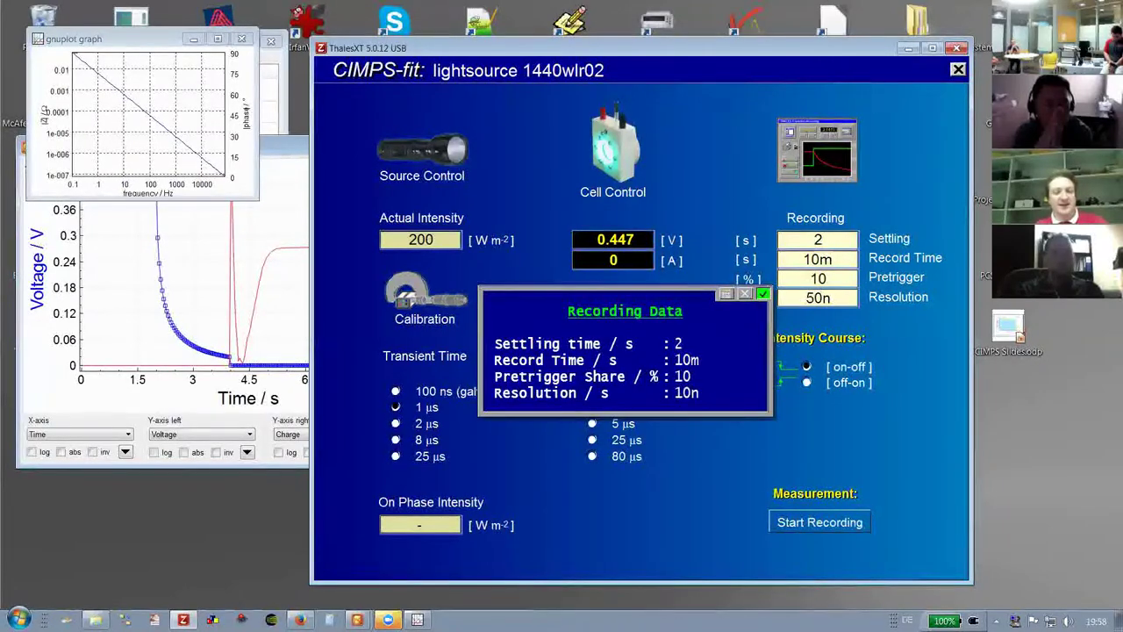
pyautogui.press('Return')
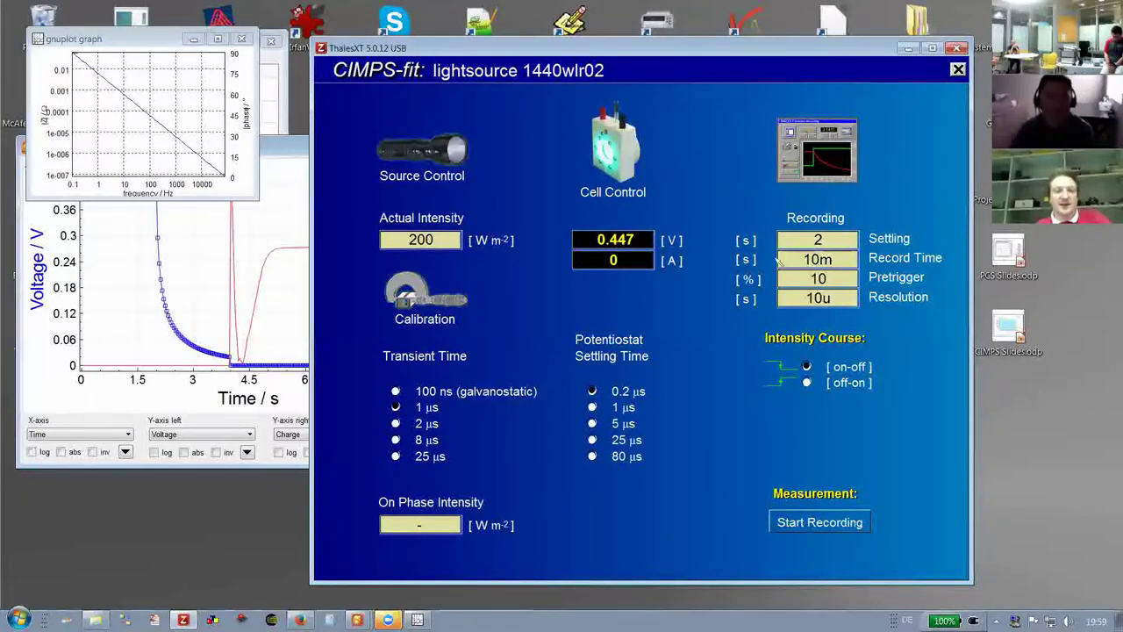
pyautogui.click(816, 262)
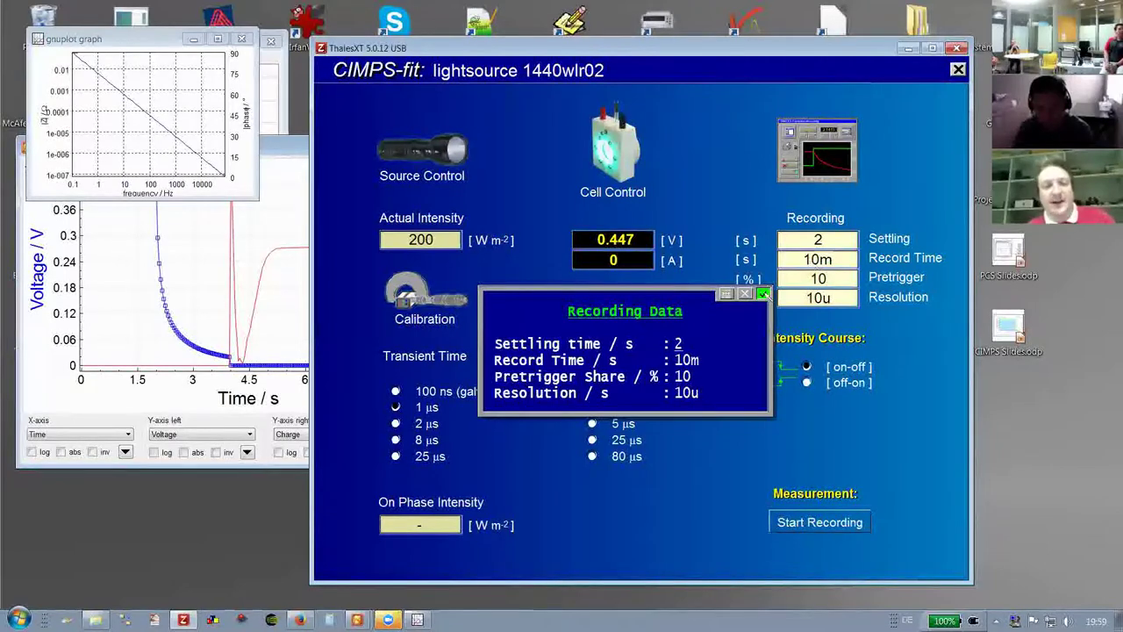
pyautogui.press('Return')
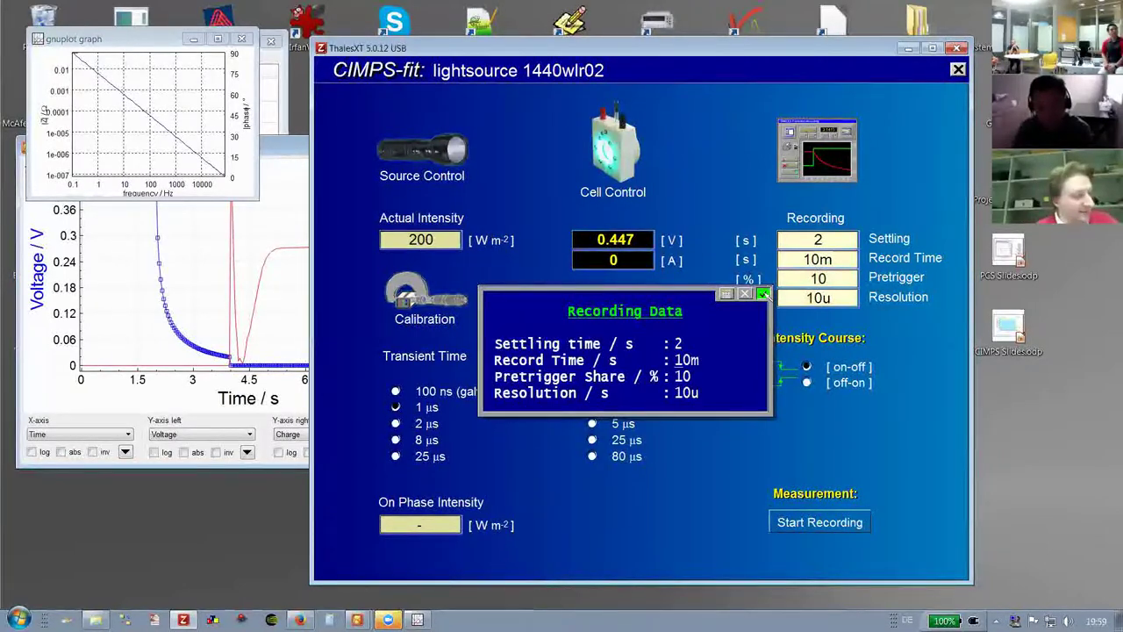
pyautogui.write('1')
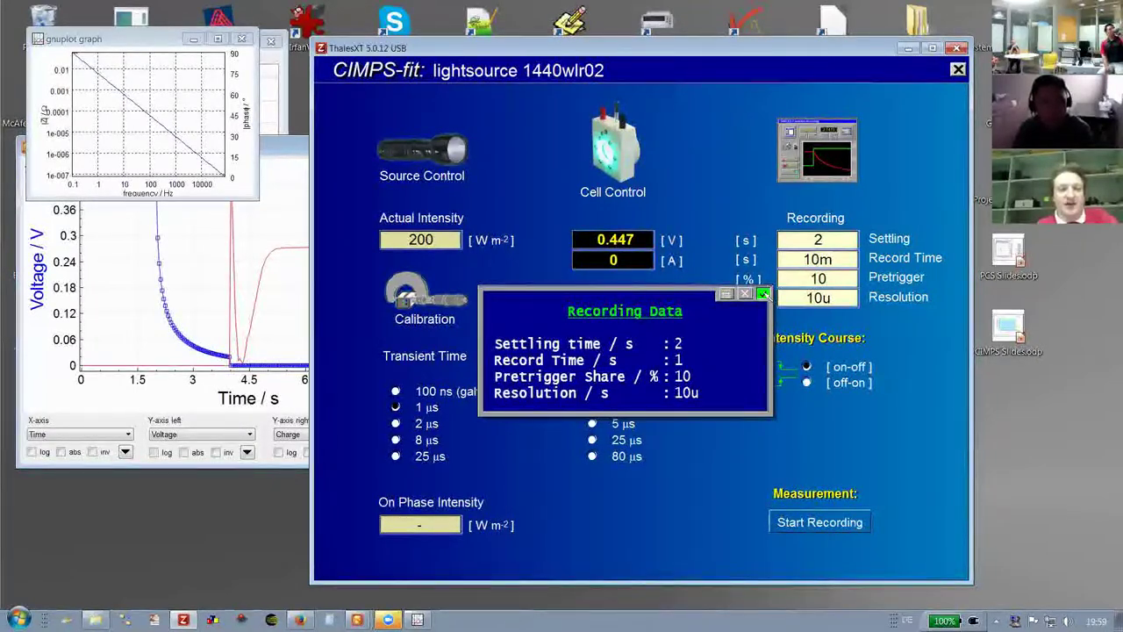
pyautogui.click(763, 294)
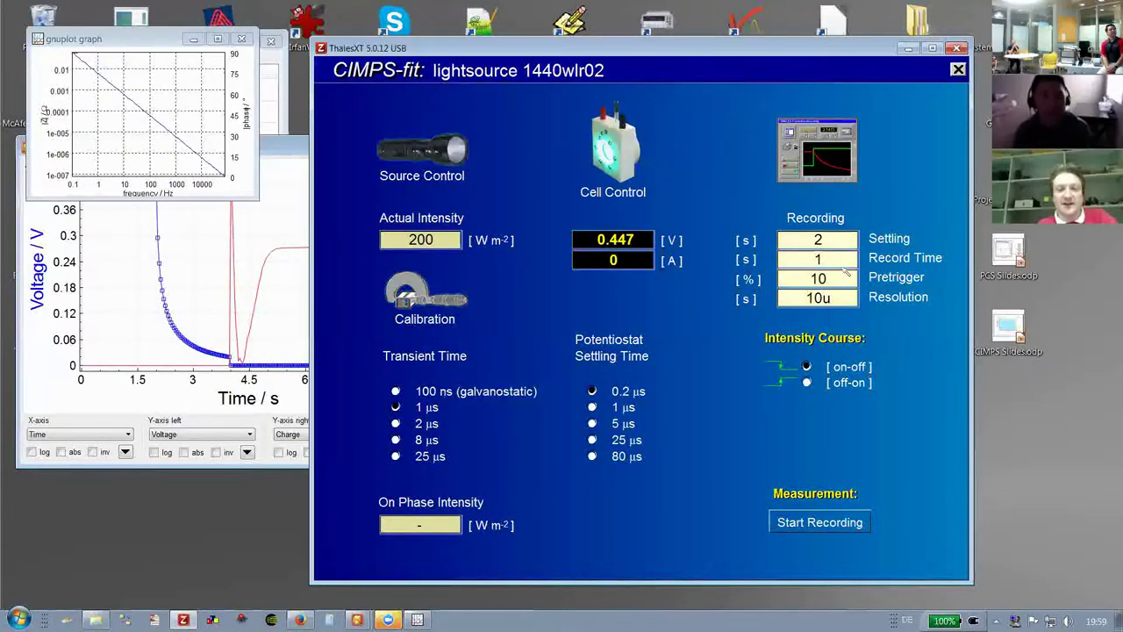
# Start the on-off light transient recording with an on-phase intensity of 200 W/m²
pyautogui.click(820, 522)
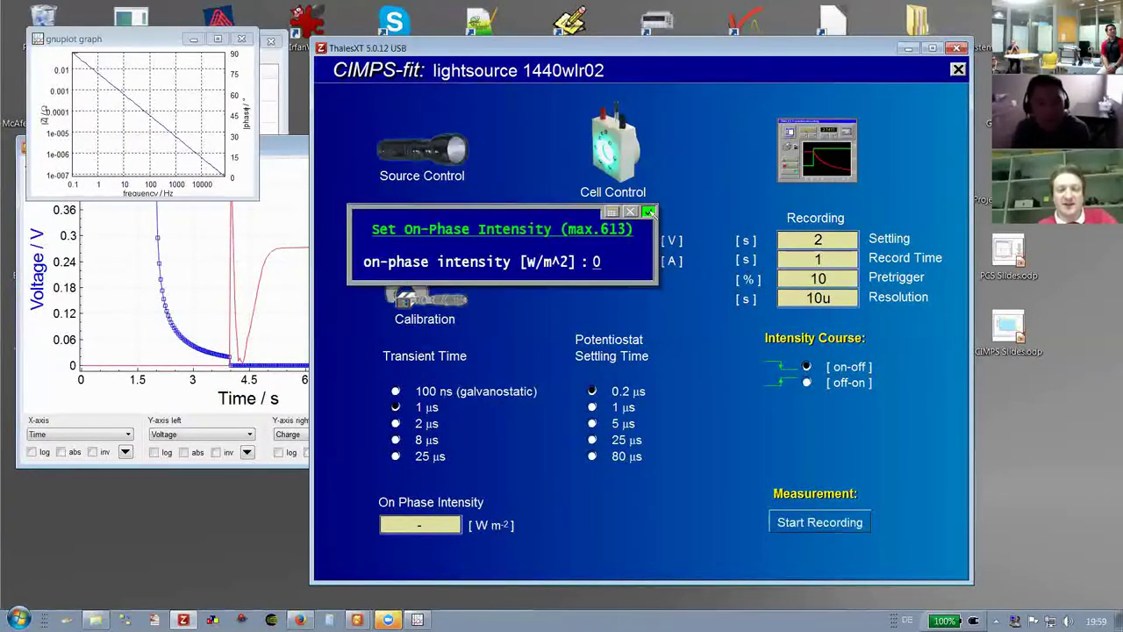
pyautogui.write('200')
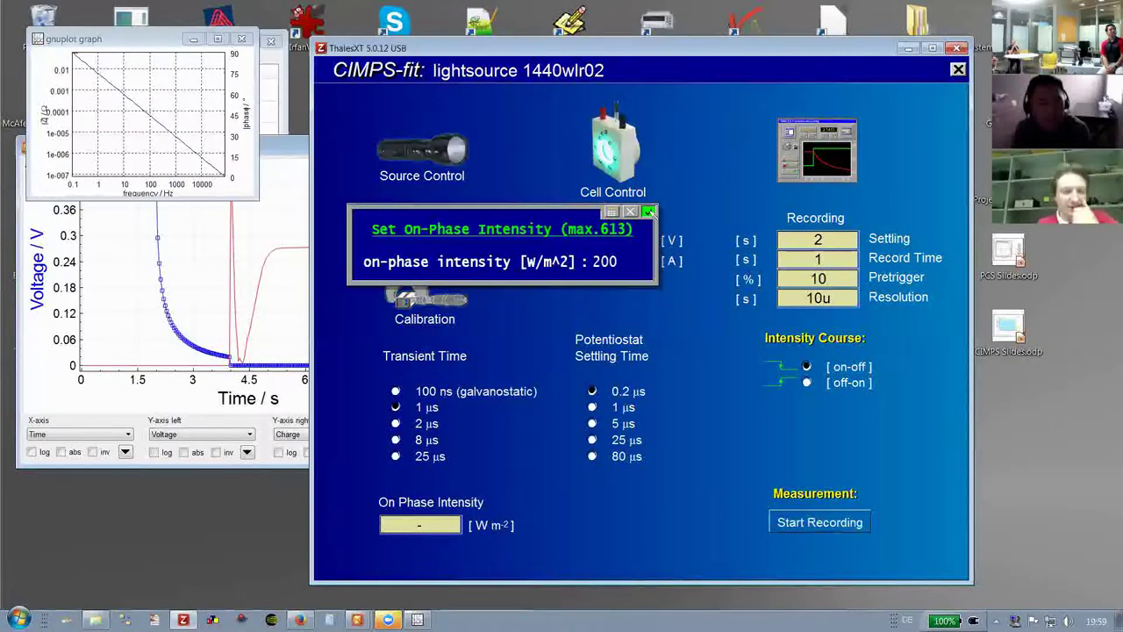
pyautogui.click(649, 212)
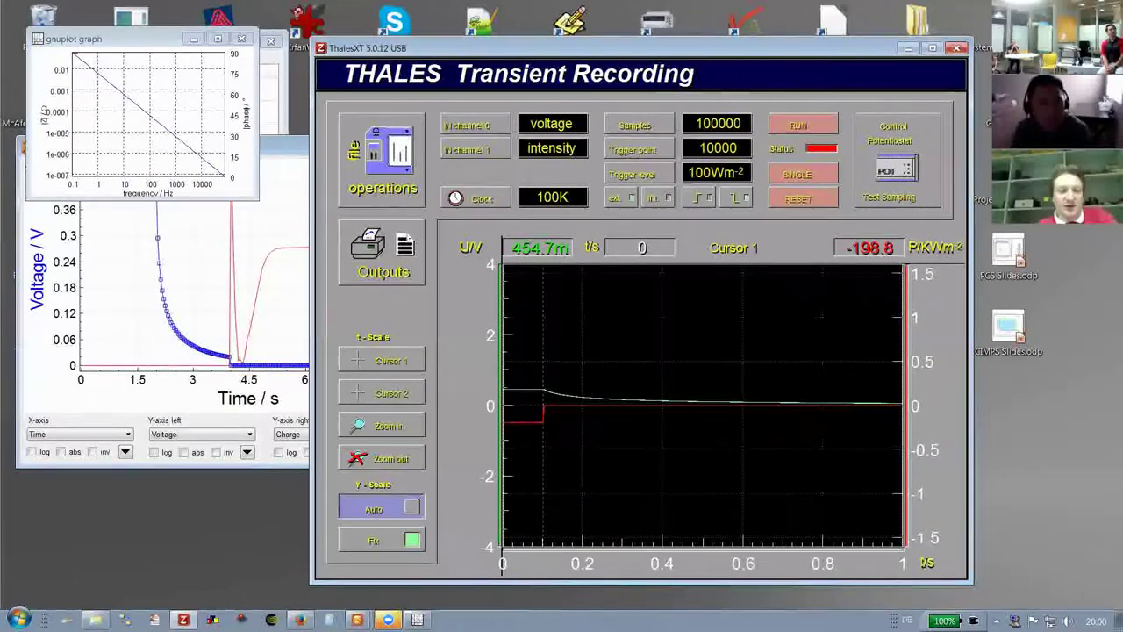
# Auto-scale the vertical axes of the transient plot and zoom its time range to about 77 to 190 ms using both cursors
pyautogui.click(373, 508)
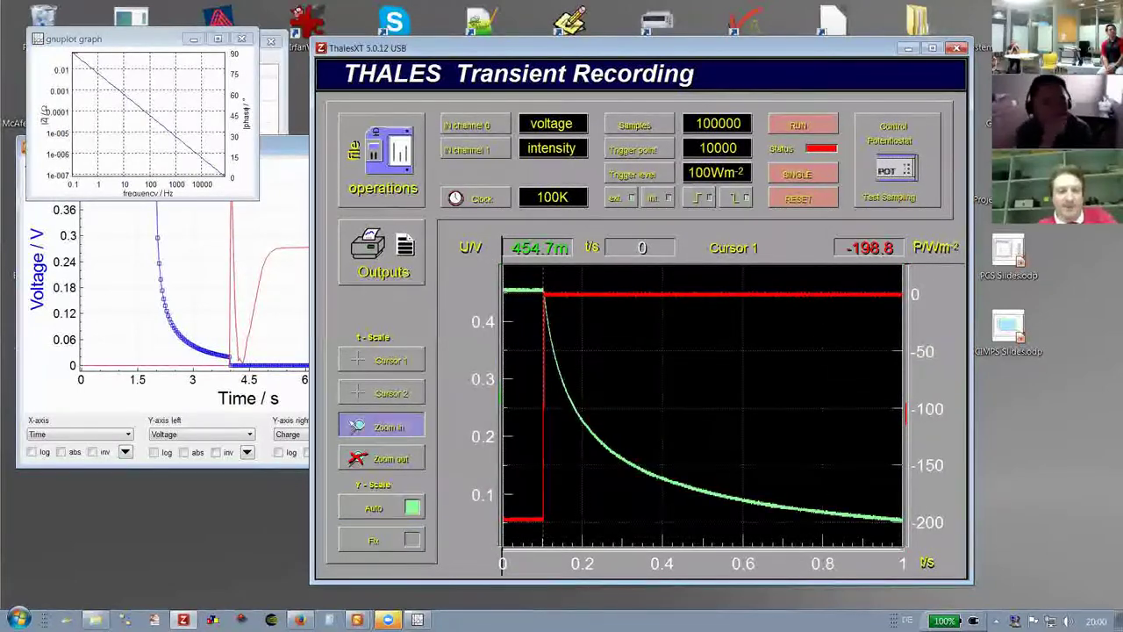
pyautogui.click(374, 360)
pyautogui.moveTo(521, 413); pyautogui.dragTo(648, 413)
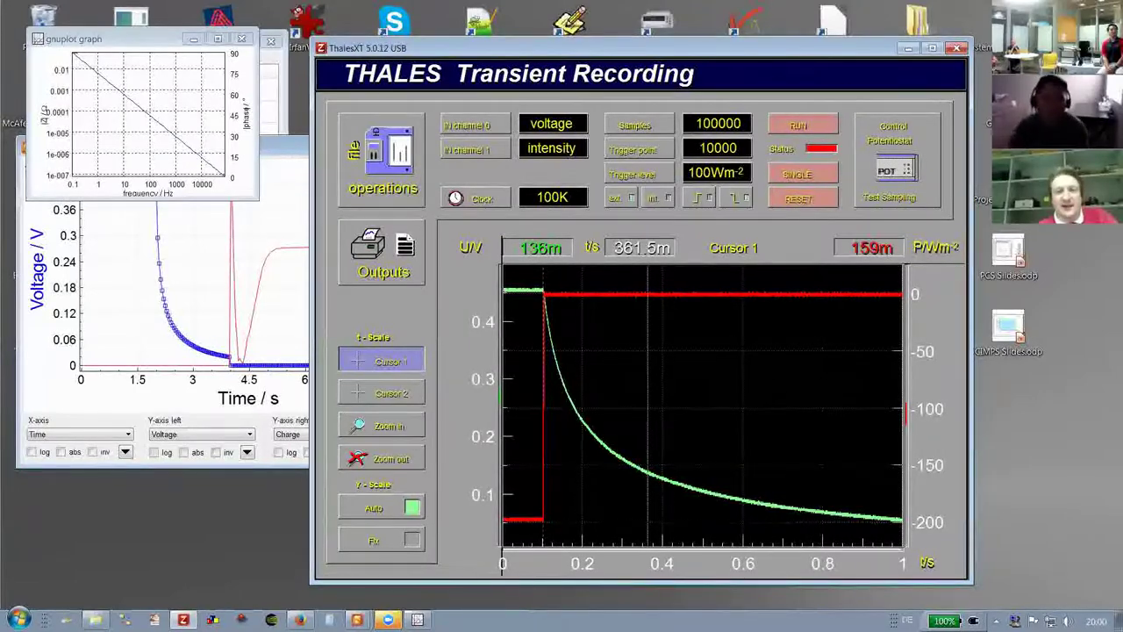
pyautogui.moveTo(648, 412); pyautogui.dragTo(537, 422)
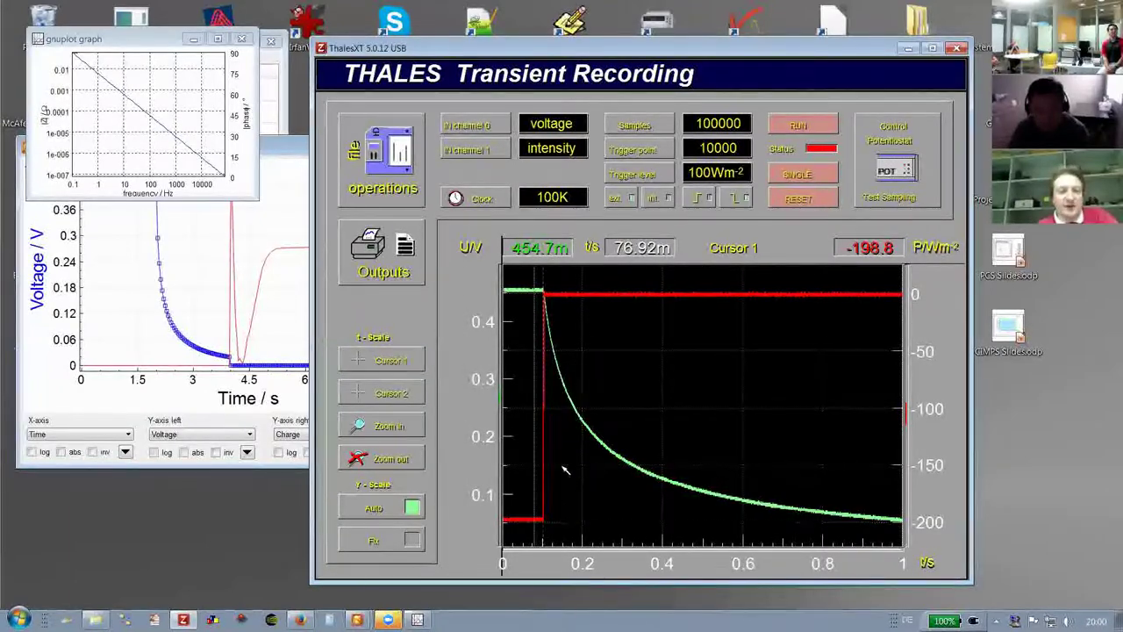
pyautogui.click(394, 404)
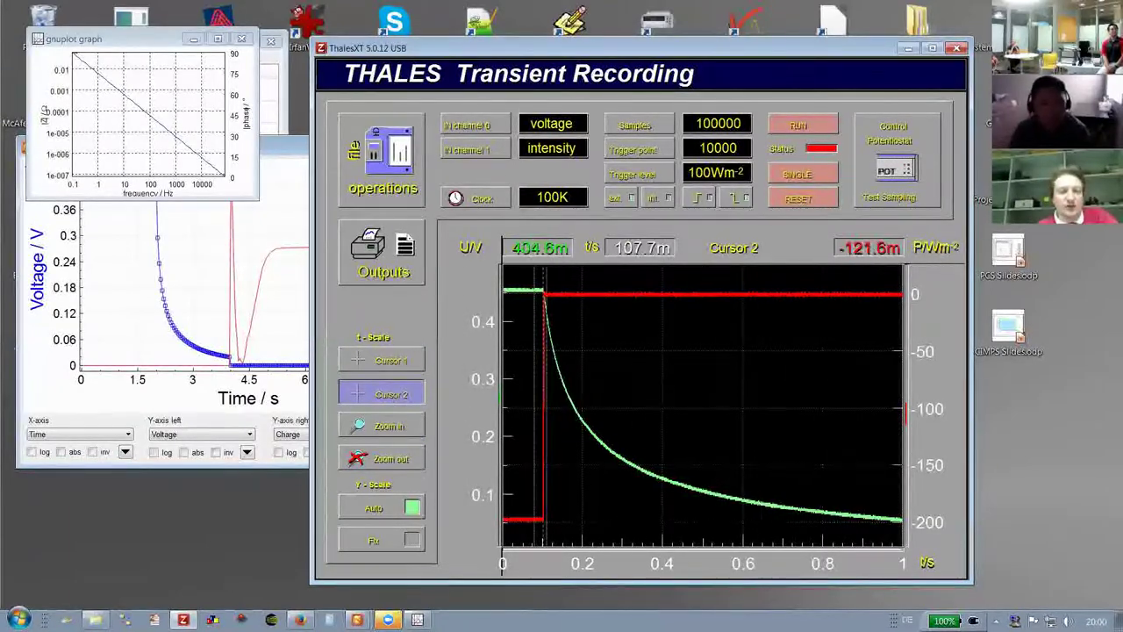
pyautogui.click(579, 421)
pyautogui.click(377, 426)
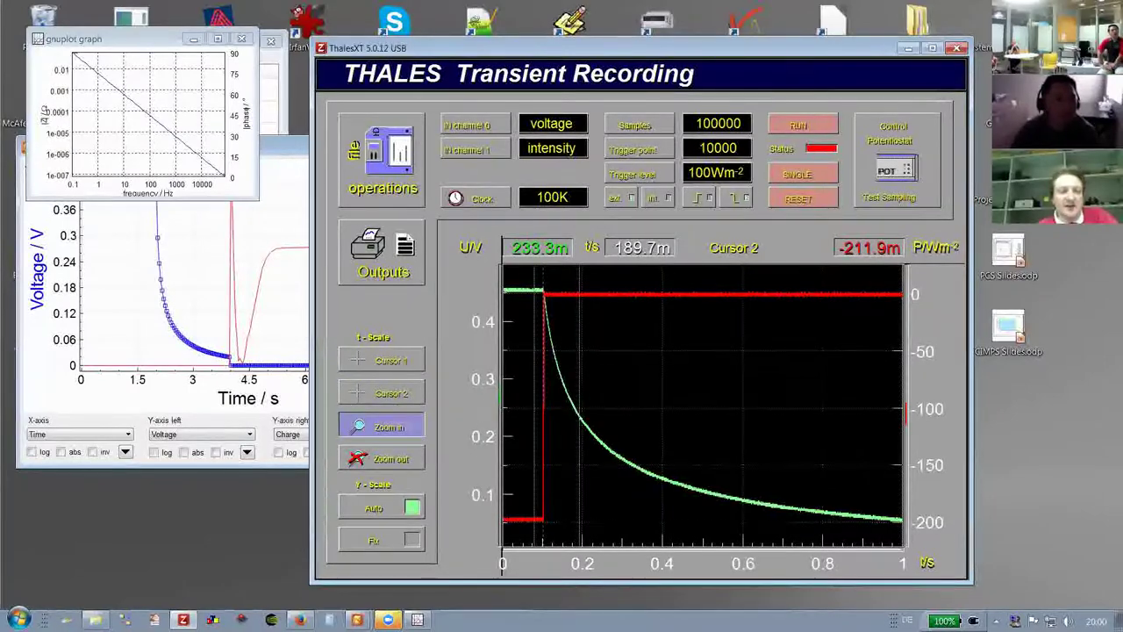
# Zoom the voltage transient further to about 96 to 127 ms around the light switch-off, and return to the measurement setup
pyautogui.click(382, 361)
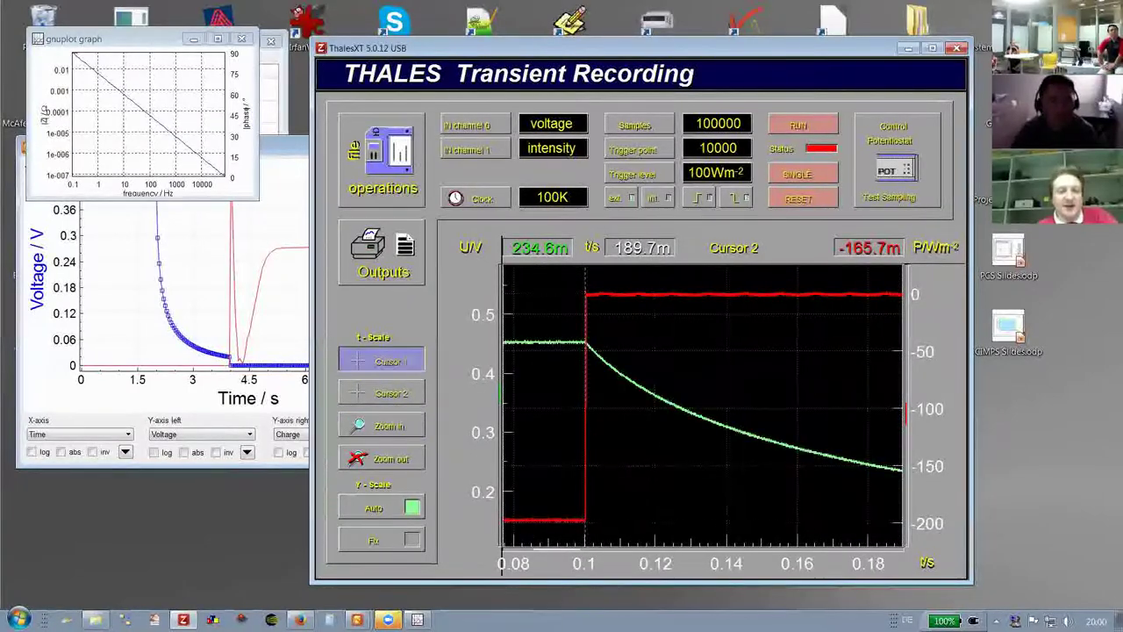
pyautogui.click(571, 343)
pyautogui.click(386, 394)
pyautogui.click(682, 395)
pyautogui.click(382, 427)
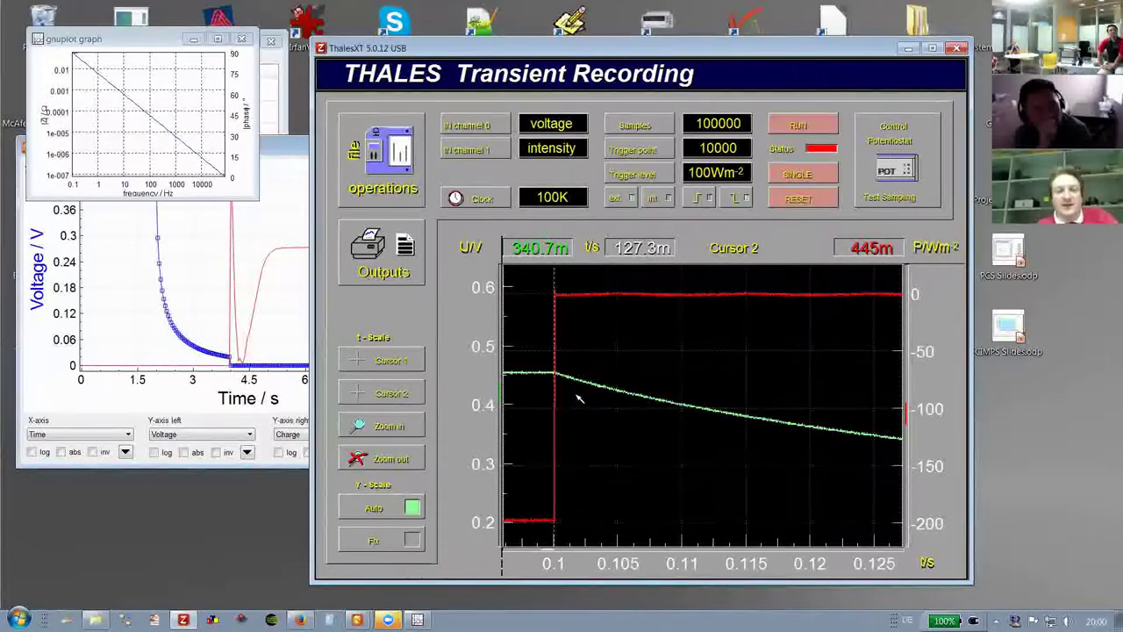
pyautogui.rightClick(589, 389)
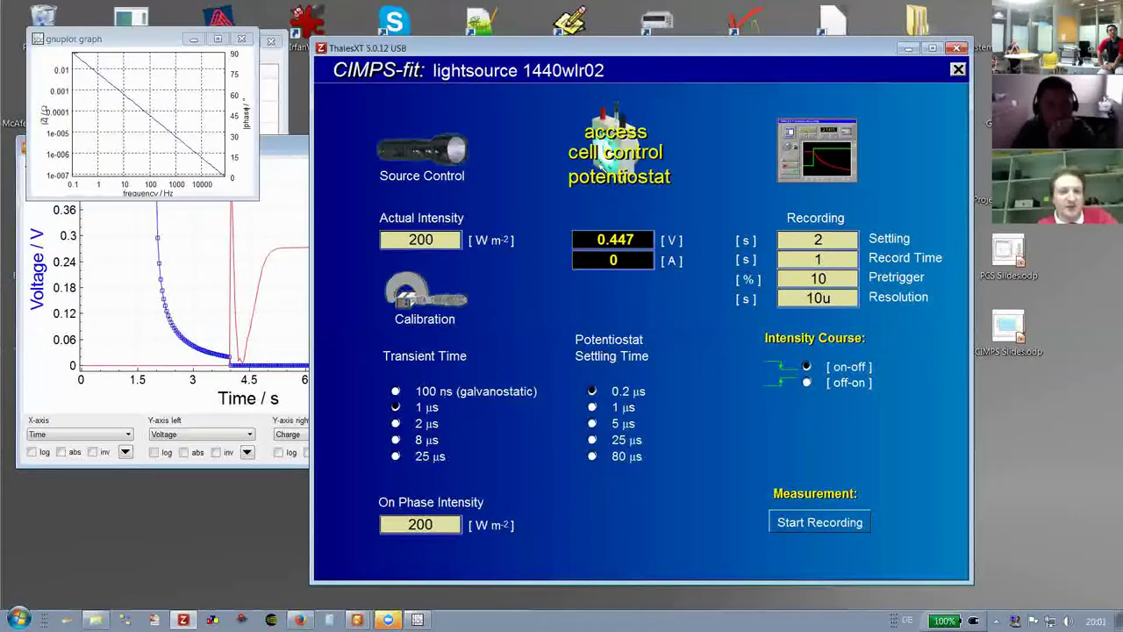
# Hold the cell at 0 V and record an on-off light transient with a 0.1 s record time and 1 µs resolution
pyautogui.click(602, 164)
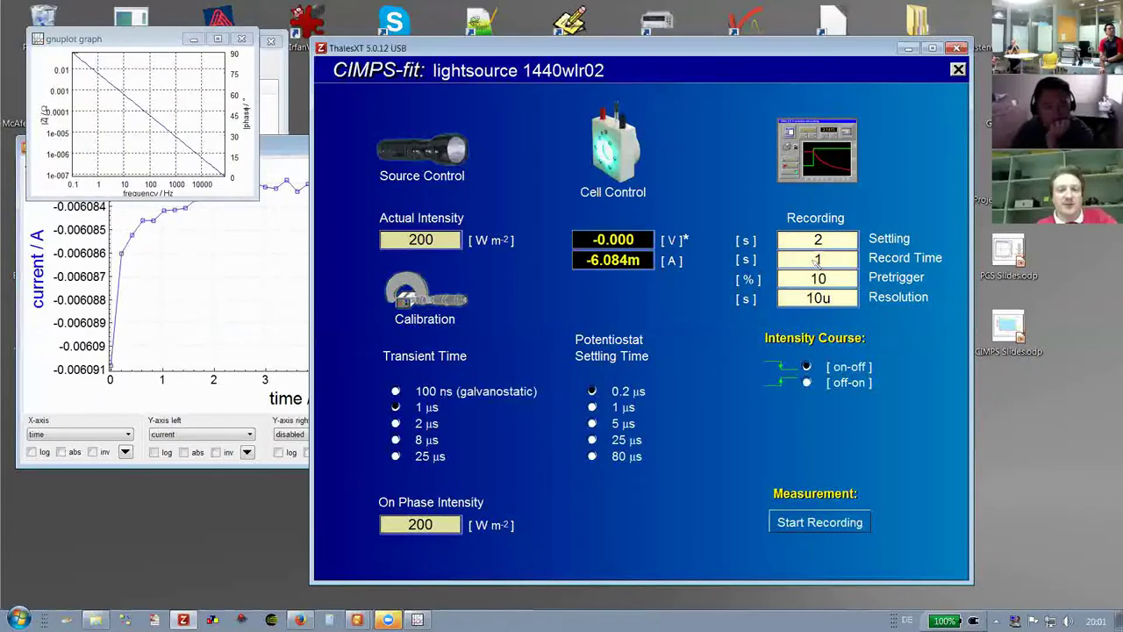
pyautogui.moveTo(816, 260)
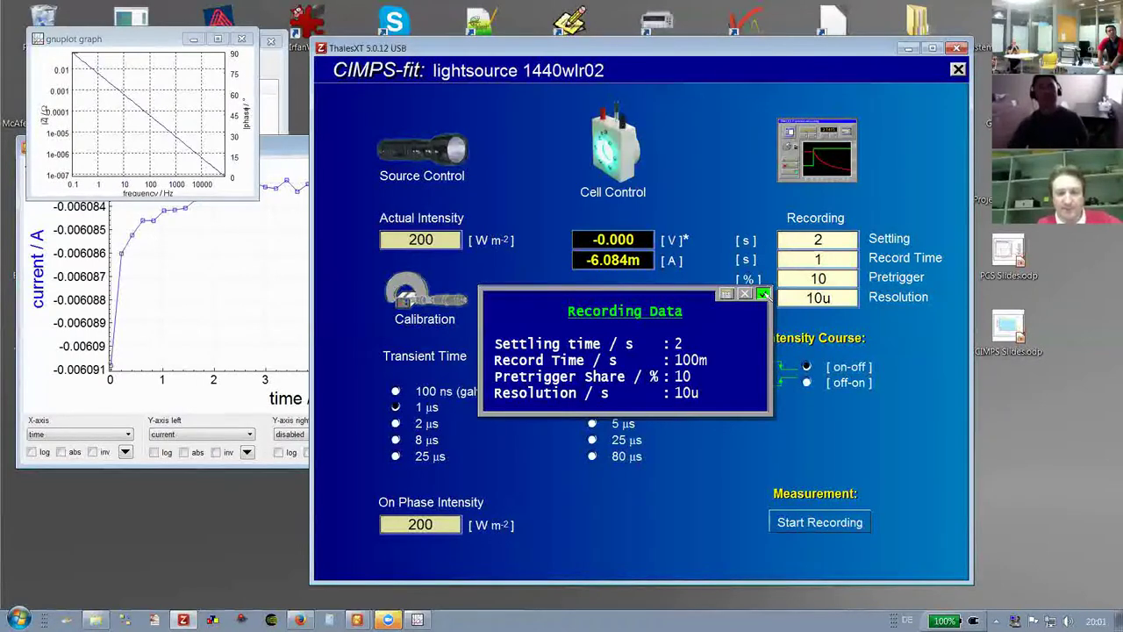
pyautogui.click(763, 294)
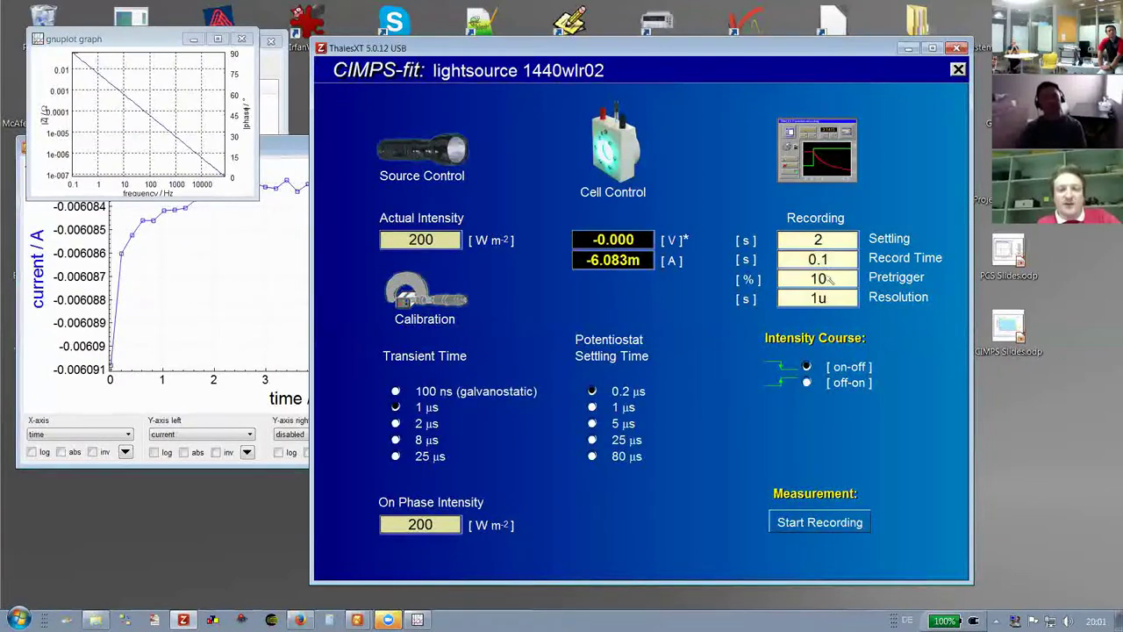
pyautogui.click(811, 523)
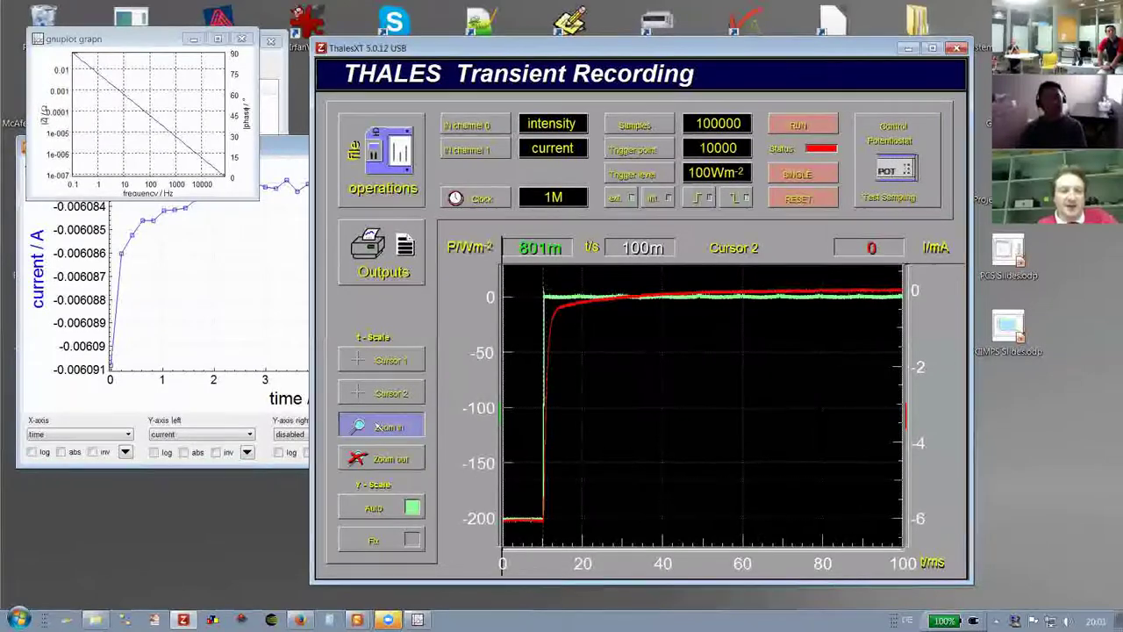
# Zoom the current transient from just before the light switch-off to about 20 ms using both cursors
pyautogui.click(382, 360)
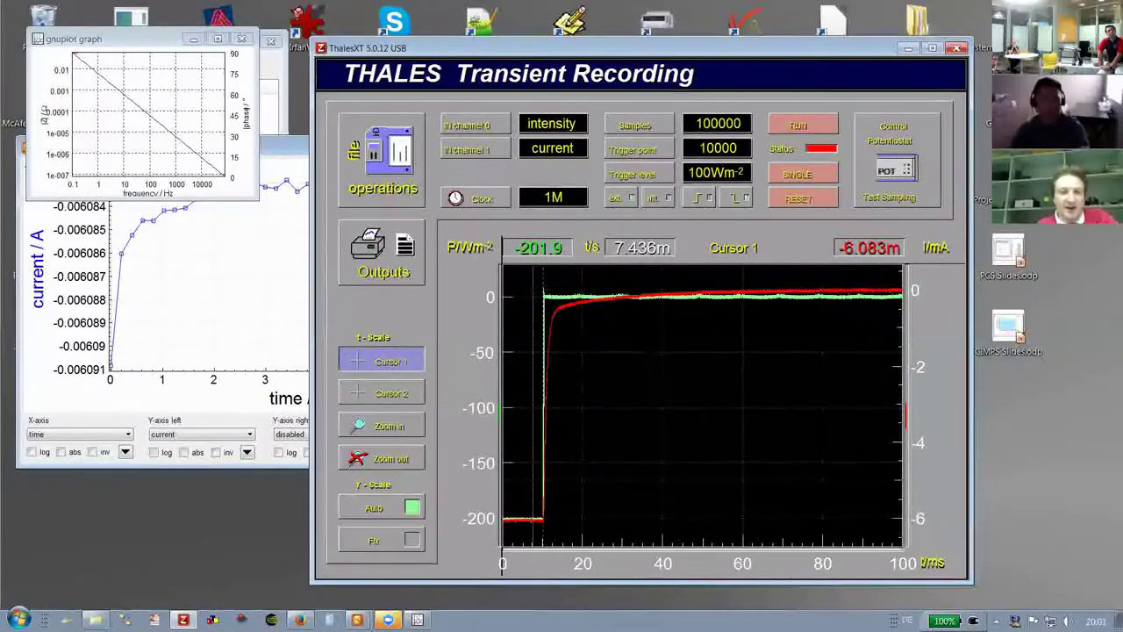
pyautogui.press('Left')
pyautogui.press('Left')
pyautogui.press('Left')
pyautogui.press('Right')
pyautogui.press('Right')
pyautogui.press('Right')
pyautogui.press('Right')
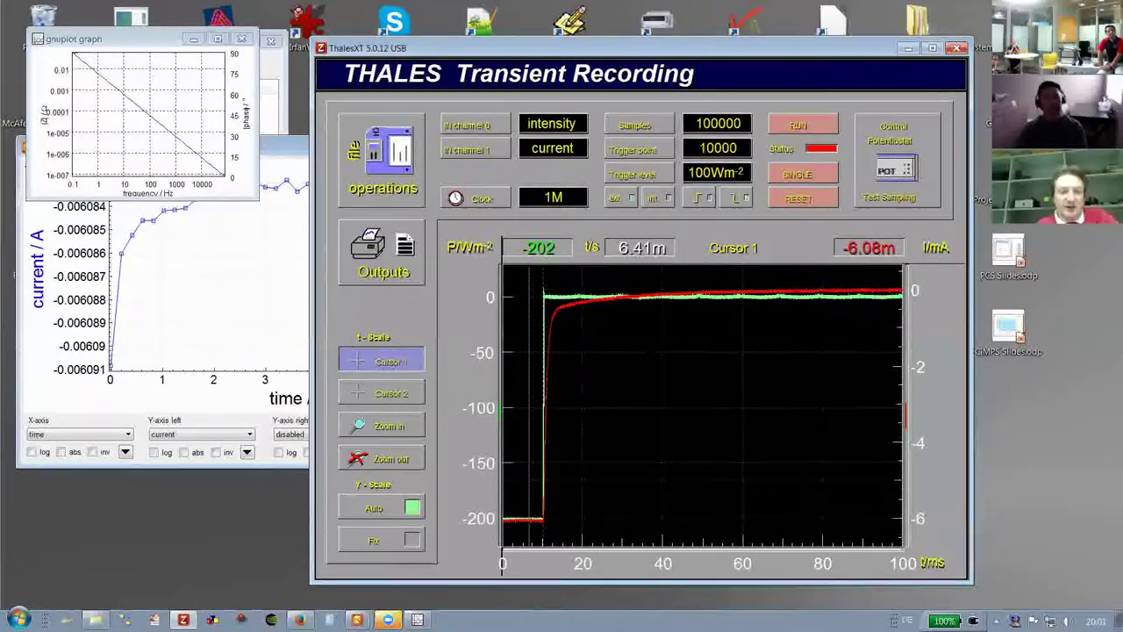
pyautogui.click(360, 393)
pyautogui.moveTo(769, 404); pyautogui.dragTo(583, 404)
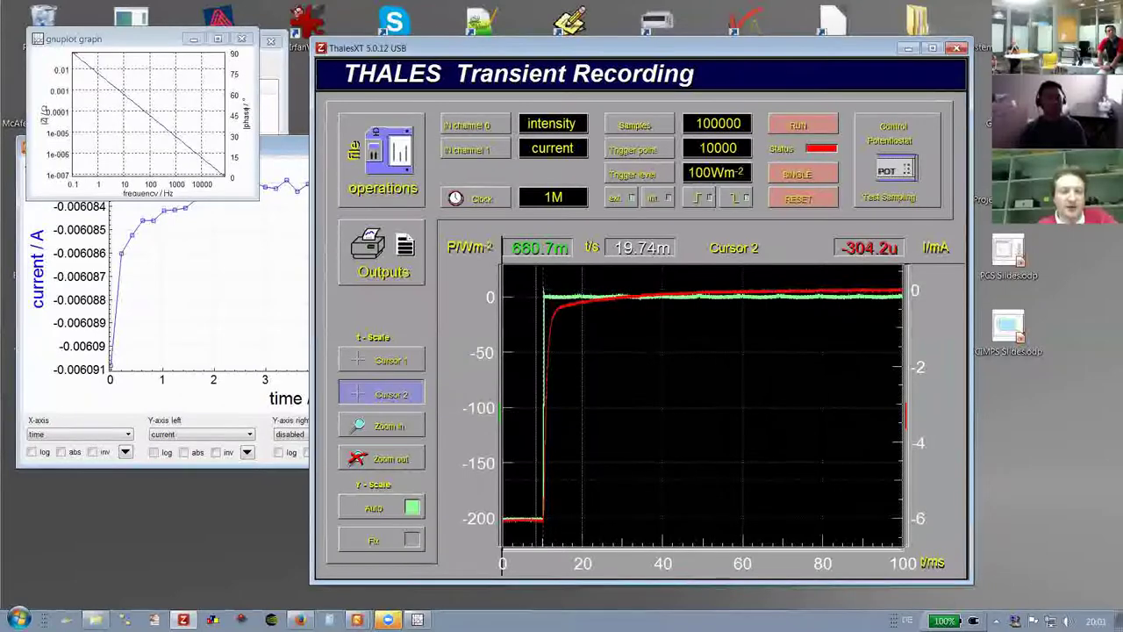
pyautogui.click(412, 423)
# Read values along the zoomed current transient with cursor 1, and return to the measurement setup
pyautogui.click(399, 364)
pyautogui.moveTo(503, 404); pyautogui.dragTo(621, 406)
pyautogui.rightClick(621, 406)
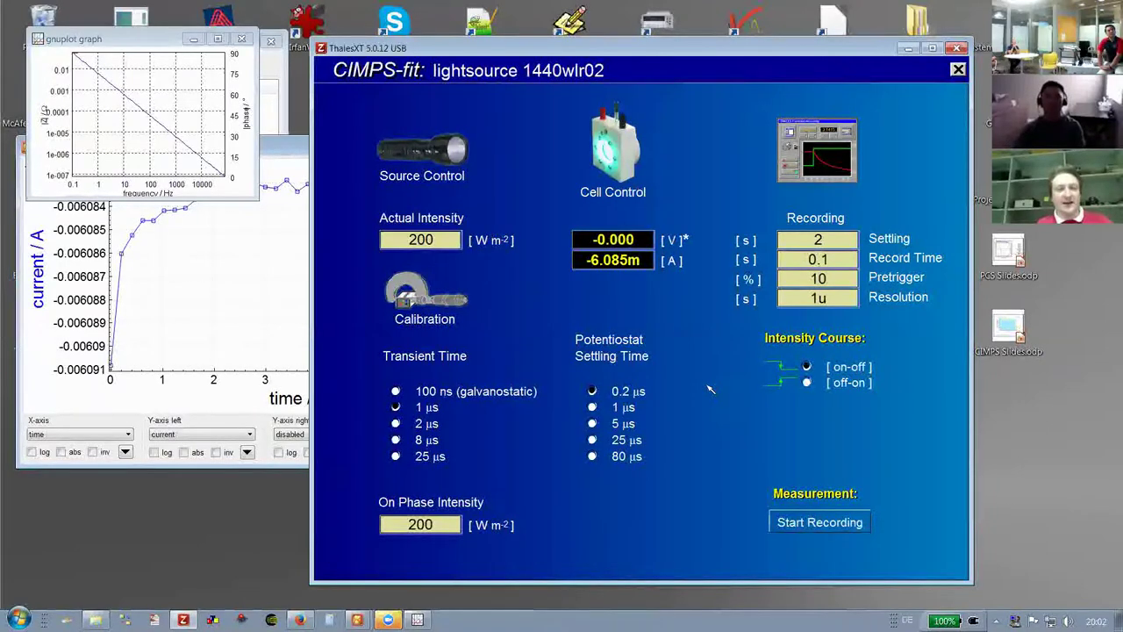
# Exit Fast Intensity Transients and review the descriptions of the Controlled IMPS/IMVS, Fast Intensity Transients and Chopped Light Voltammetry methods
pyautogui.press('Escape')
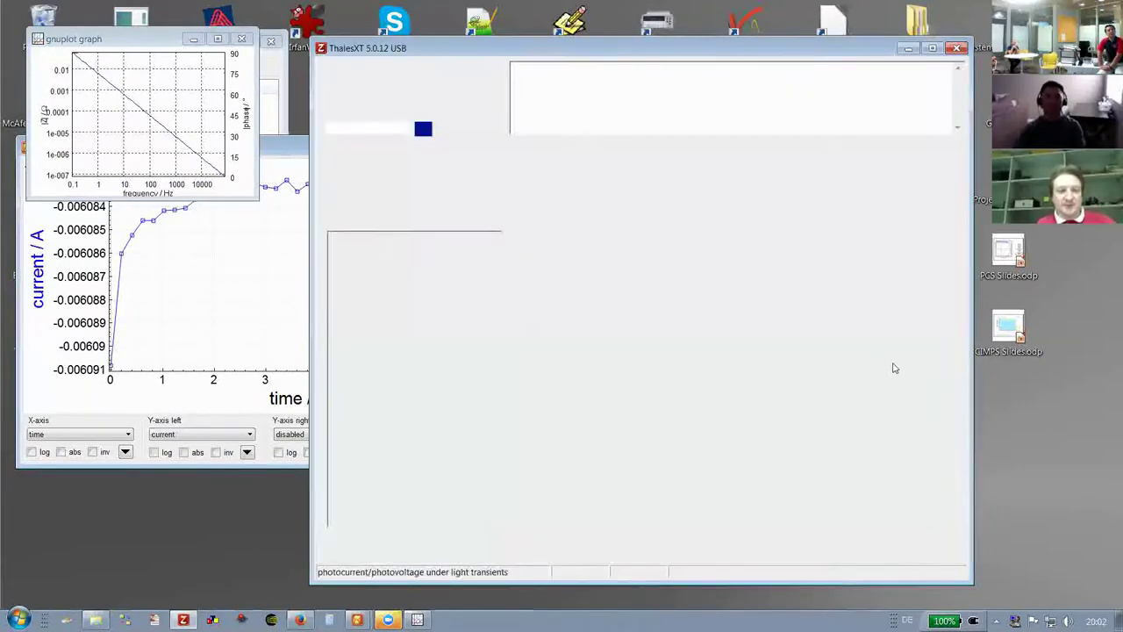
pyautogui.click(401, 239)
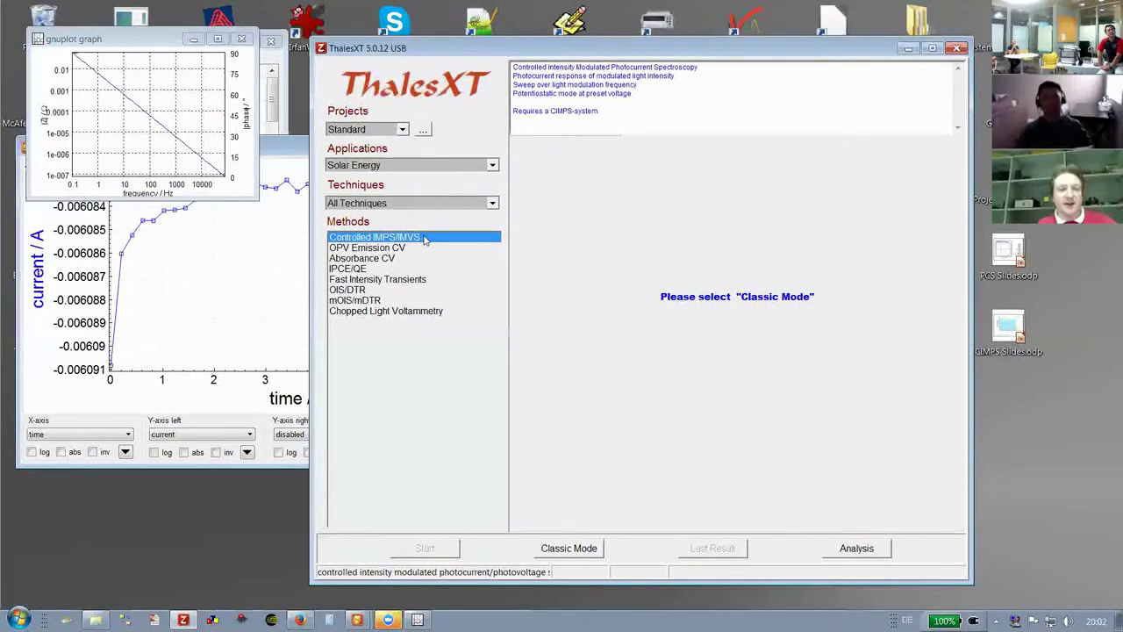
pyautogui.click(367, 279)
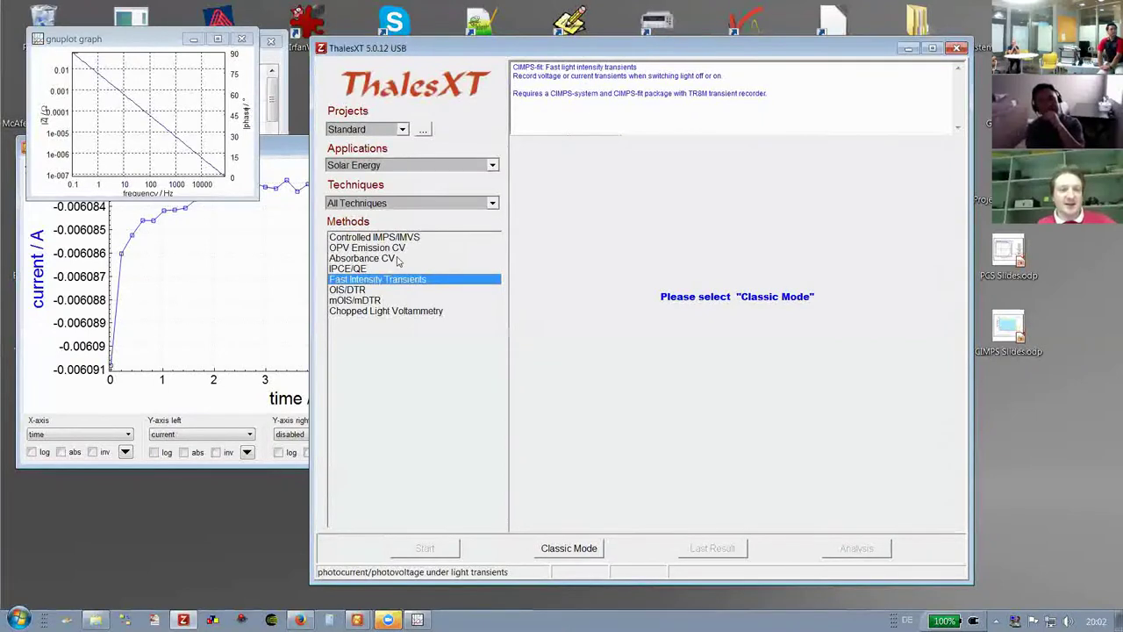
pyautogui.click(396, 238)
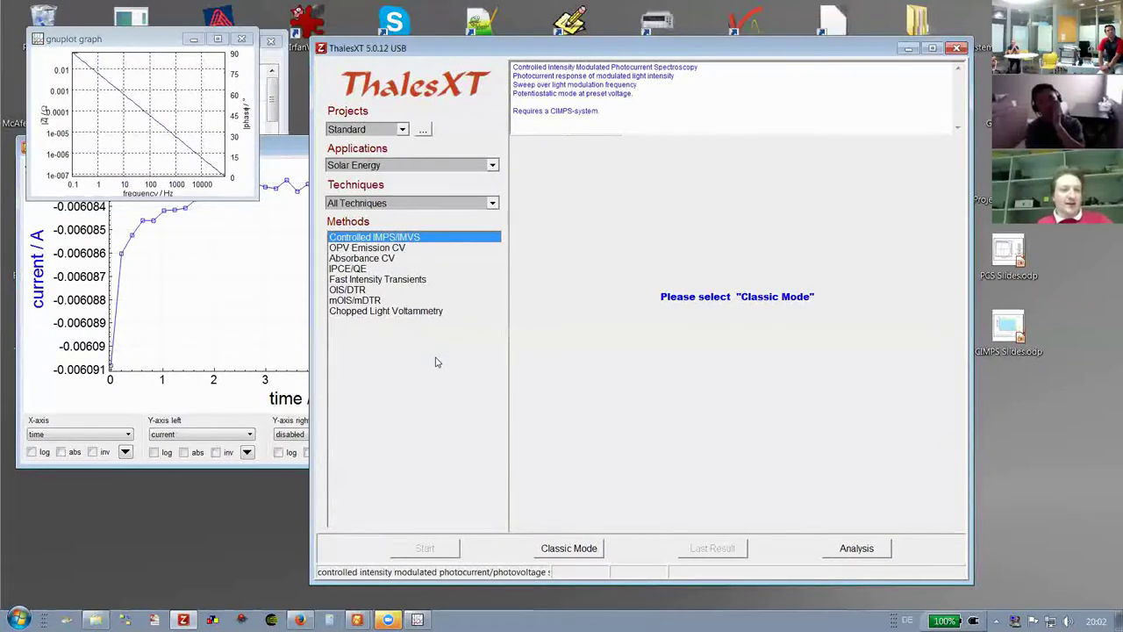
pyautogui.click(369, 312)
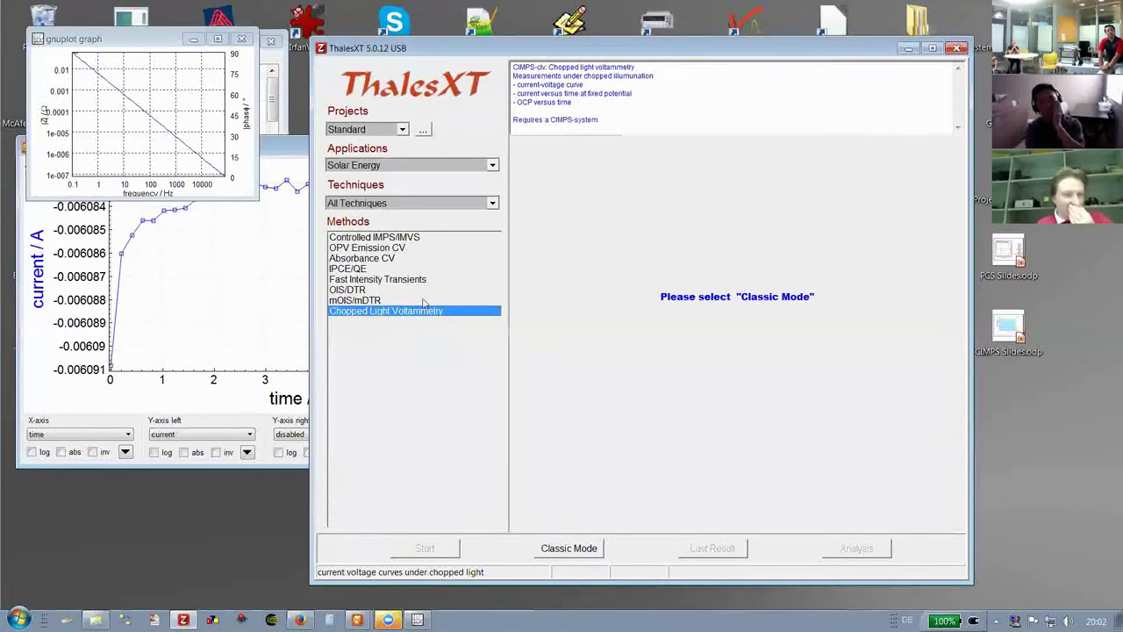
pyautogui.click(392, 239)
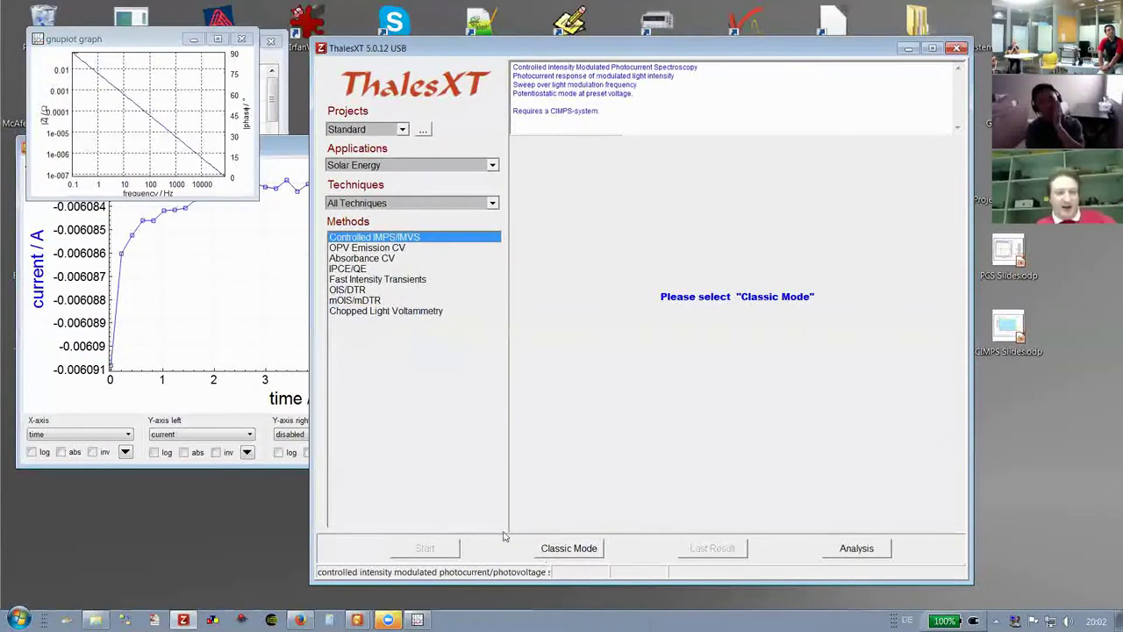
# Open Controlled IMPS/IMVS in classic mode and view the last maximum power and fill factor measurement
pyautogui.click(562, 550)
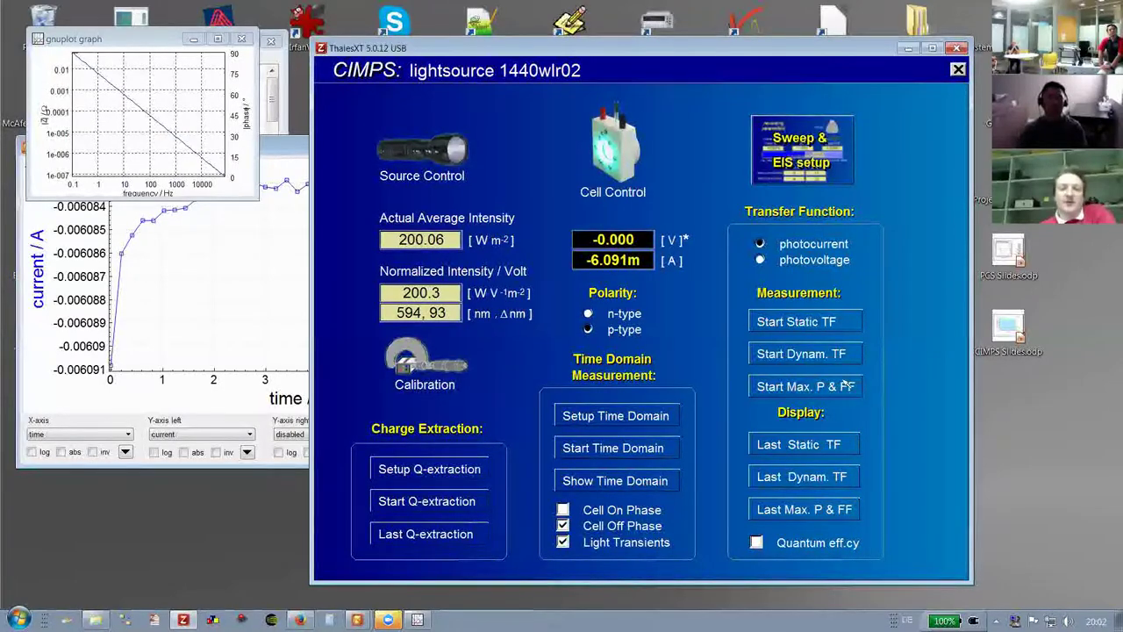
pyautogui.click(804, 514)
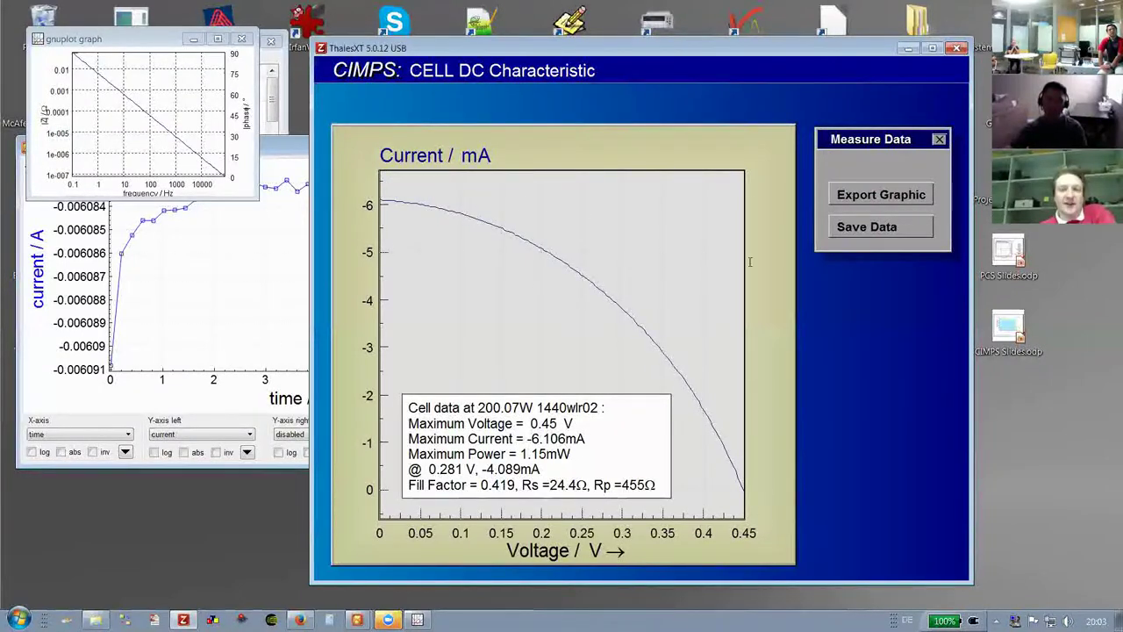
pyautogui.click(576, 437)
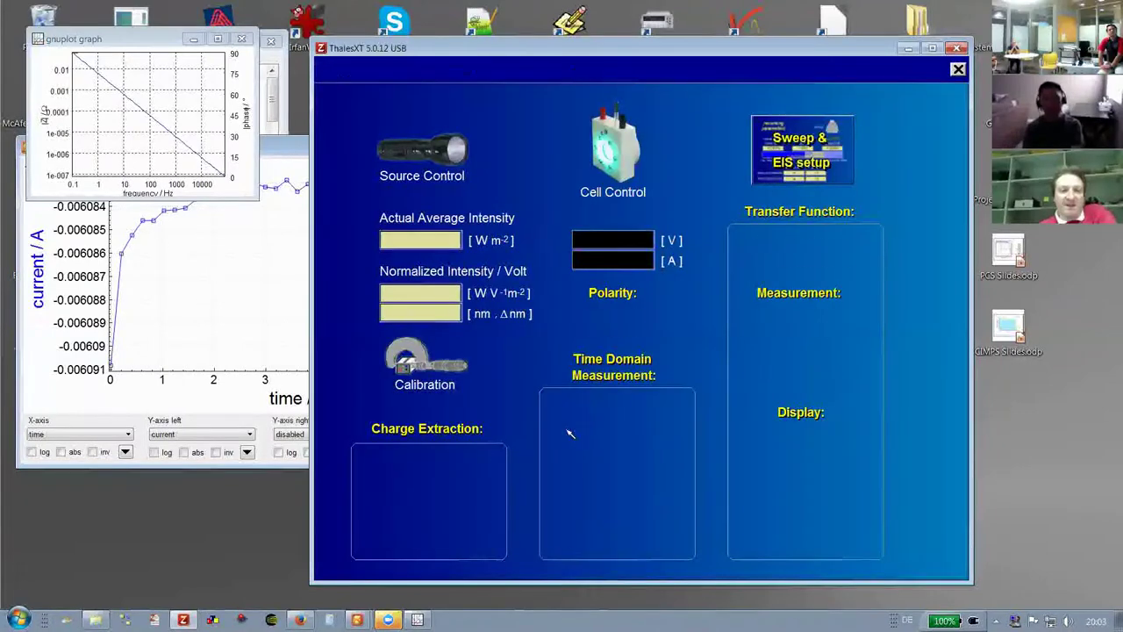
# Exit the CIMPS method and open the Chopped Light Voltammetry method in classic mode
pyautogui.press('Escape')
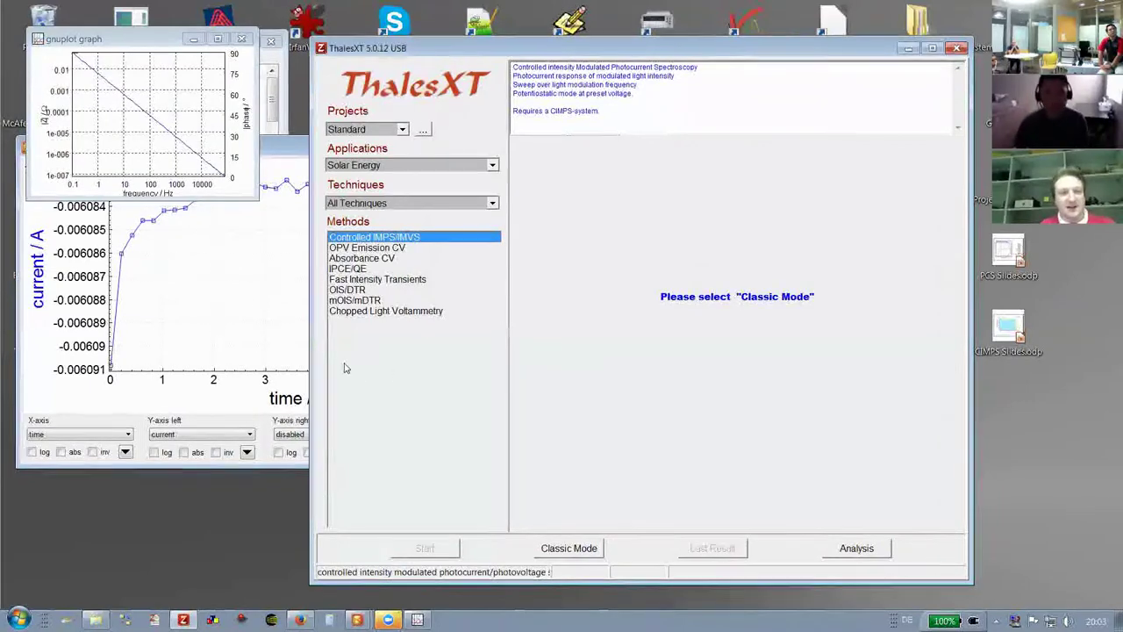
pyautogui.click(381, 313)
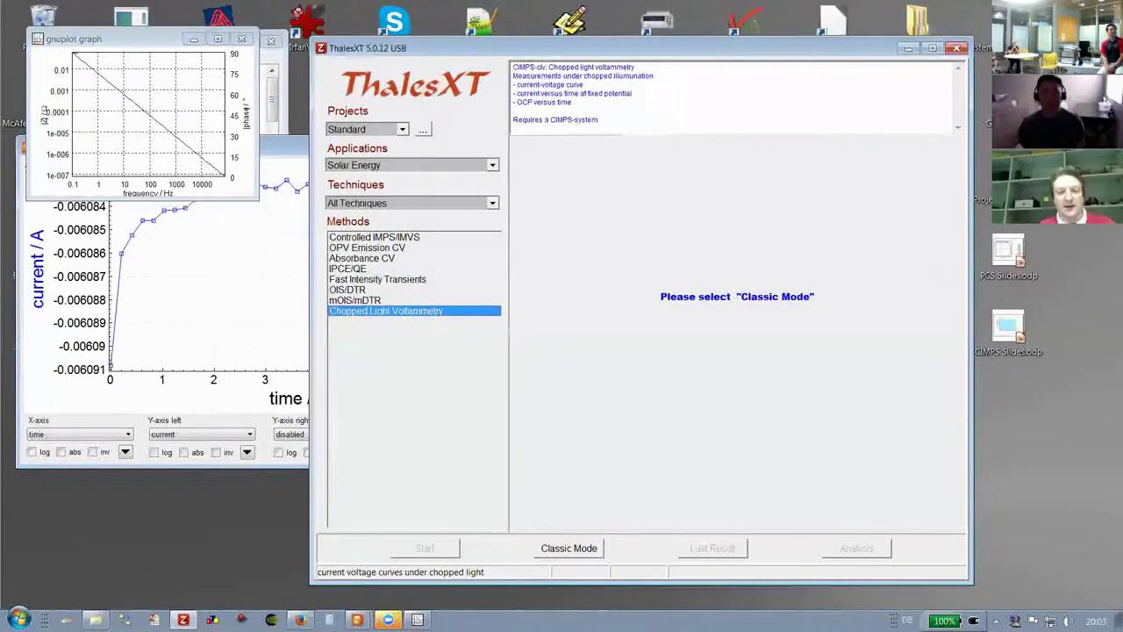
pyautogui.click(573, 550)
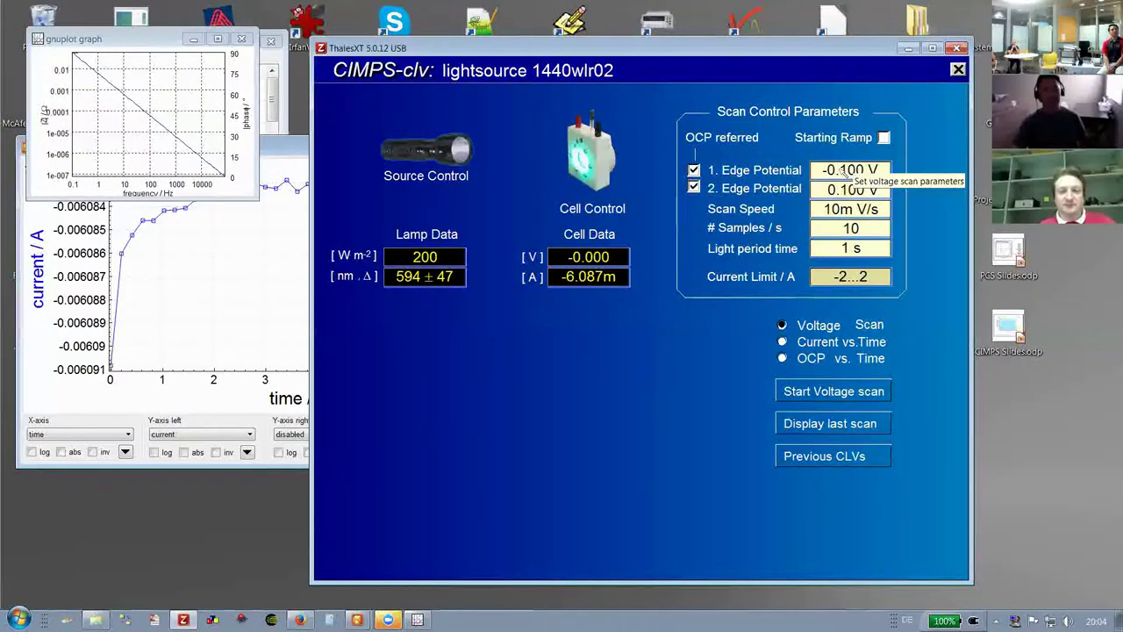
# Turn off the OCP reference for both edge potentials and set them to 0.000 V and 0.500 V
pyautogui.click(693, 170)
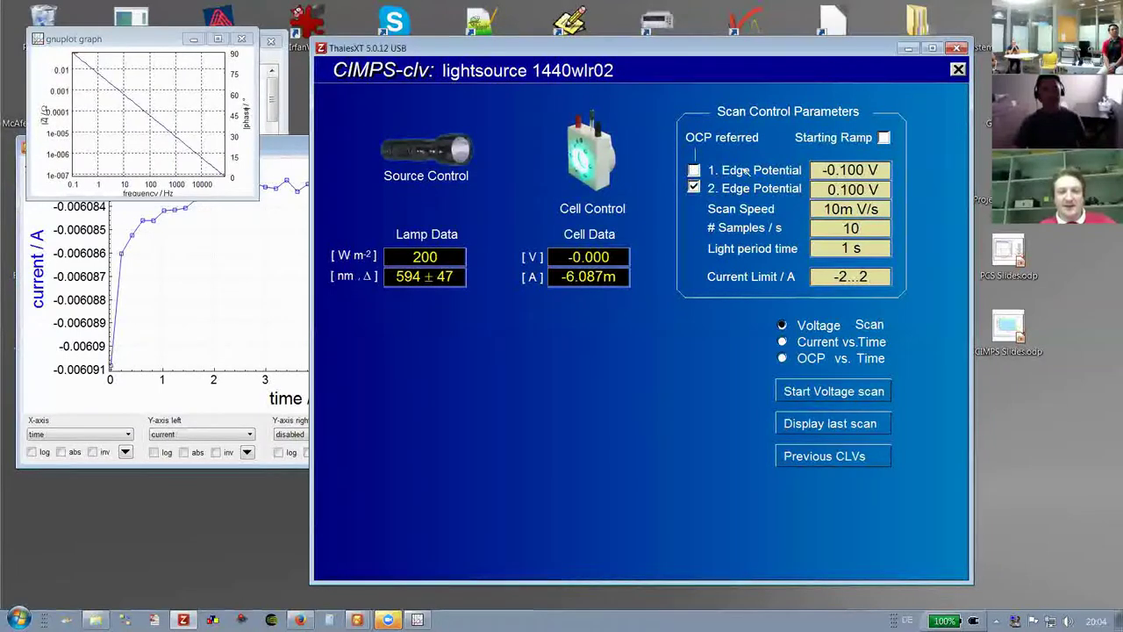
pyautogui.click(851, 170)
pyautogui.write('000000')
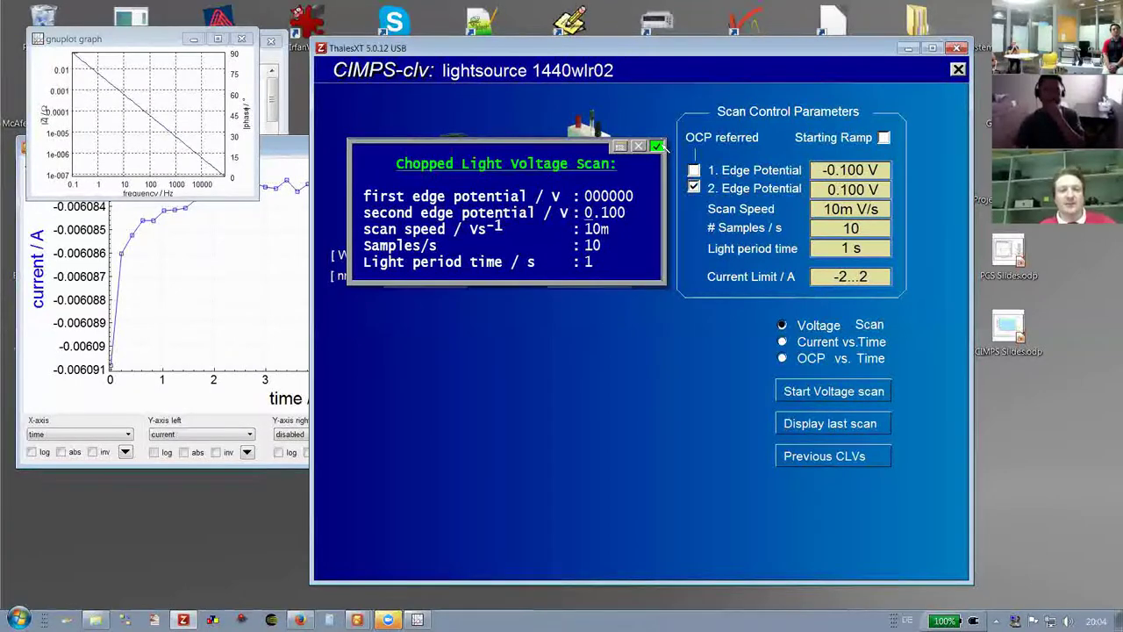
pyautogui.write('00000')
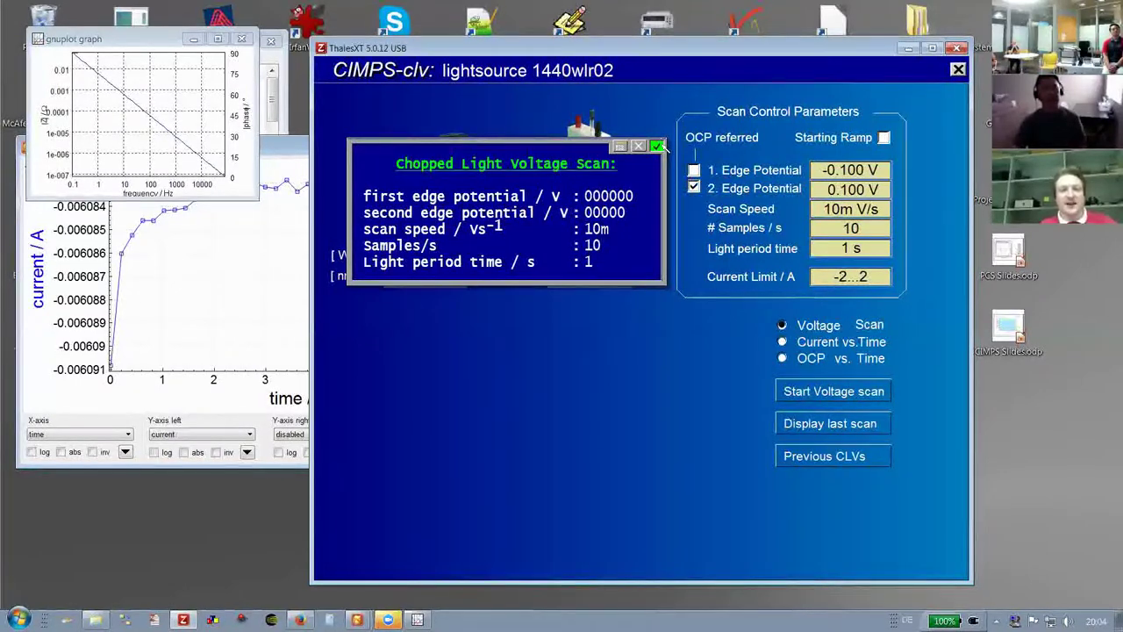
pyautogui.click(658, 146)
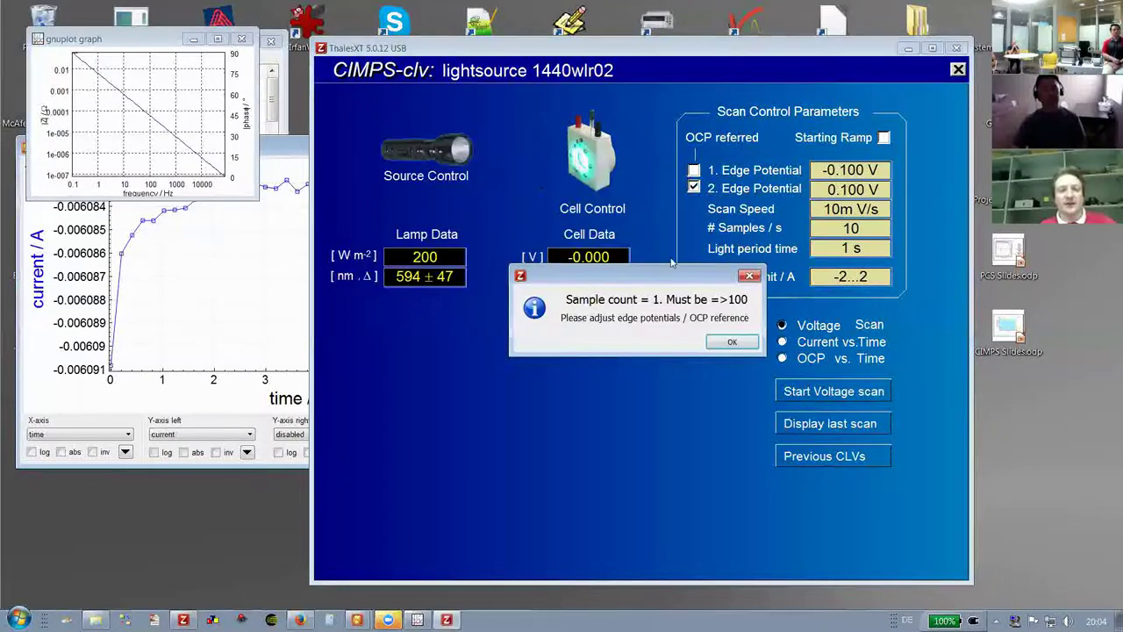
pyautogui.click(730, 344)
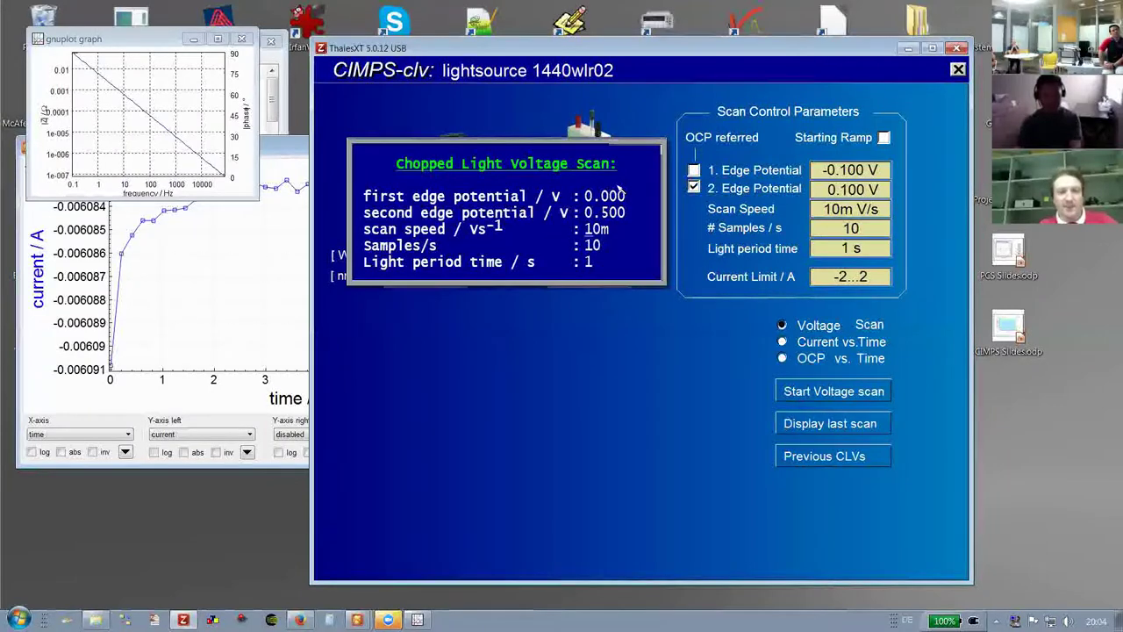
pyautogui.press('Return')
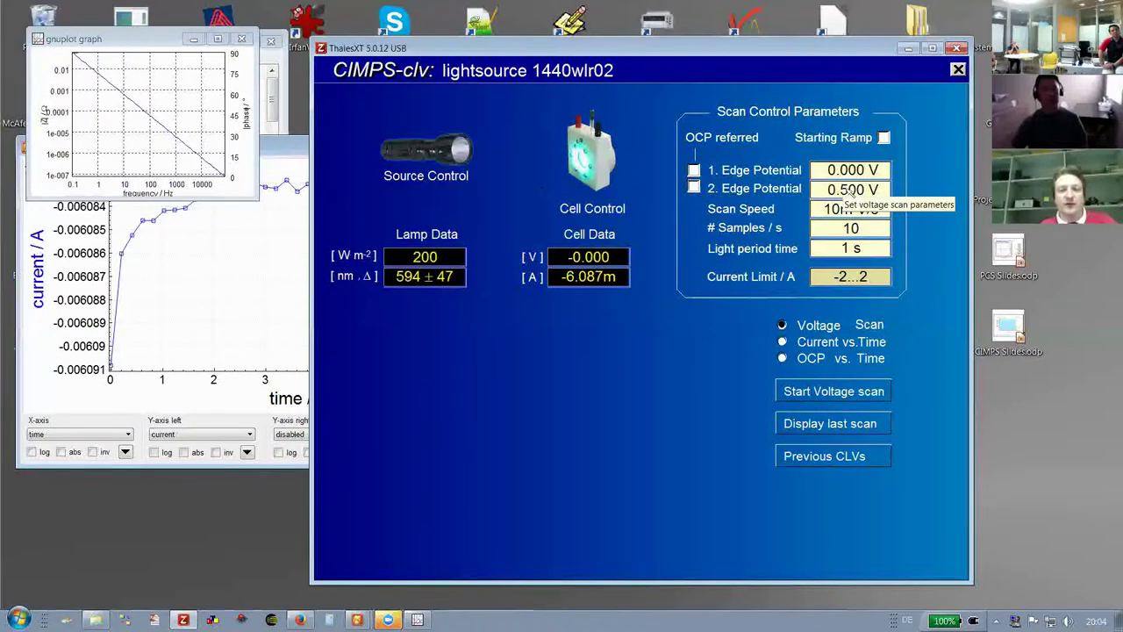
# Set the second edge potential to 0.400 V and run the chopped light voltage scan
pyautogui.click(849, 194)
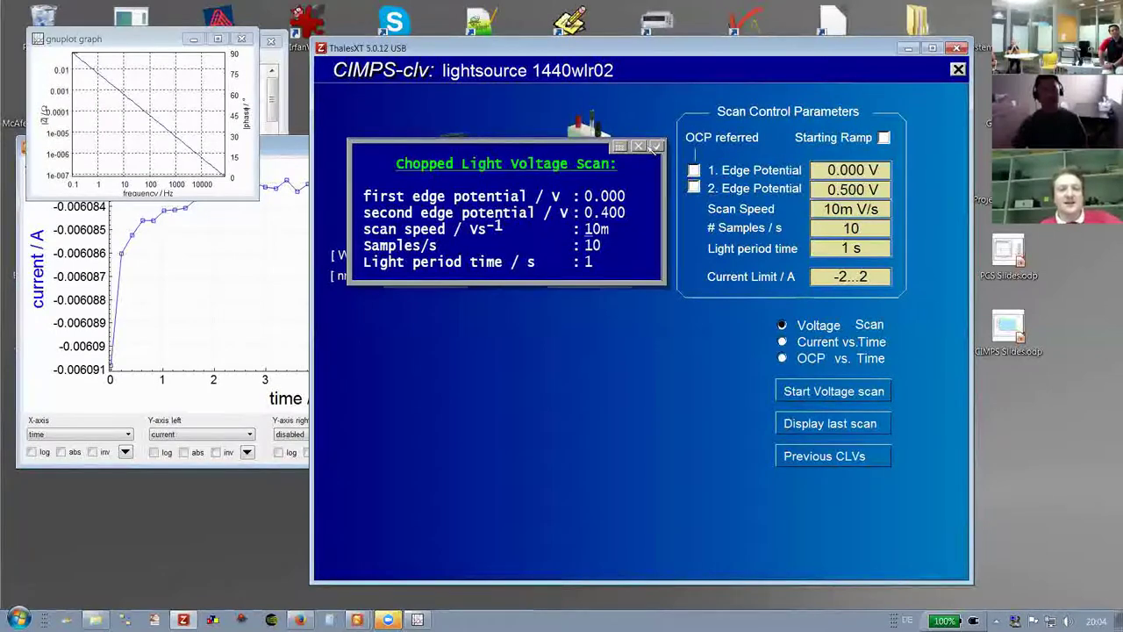
pyautogui.click(655, 147)
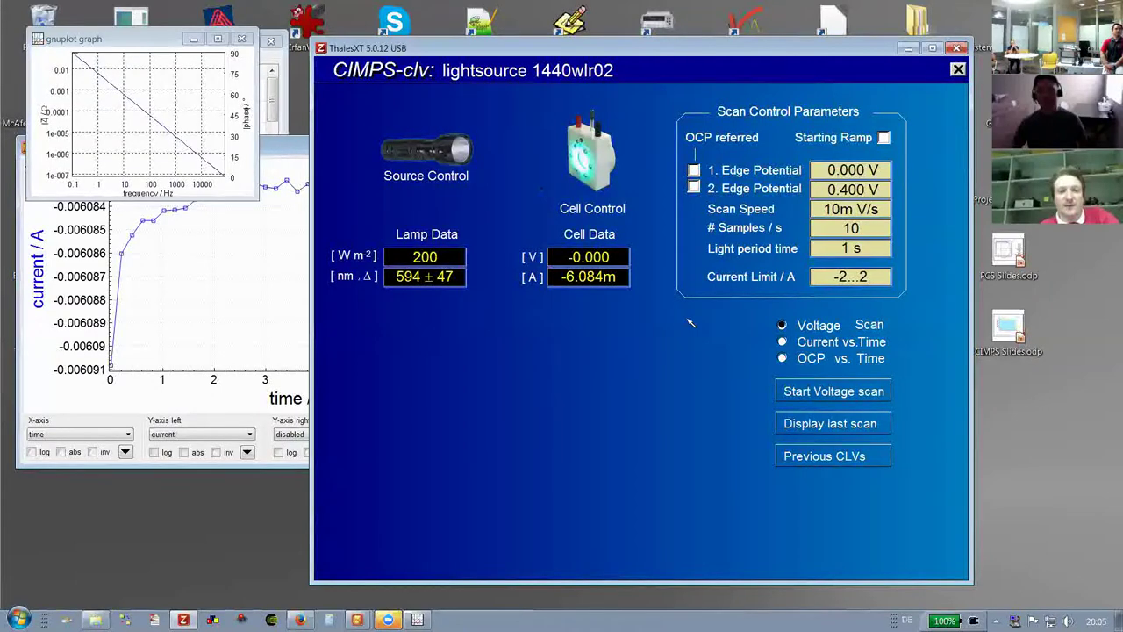
pyautogui.click(834, 391)
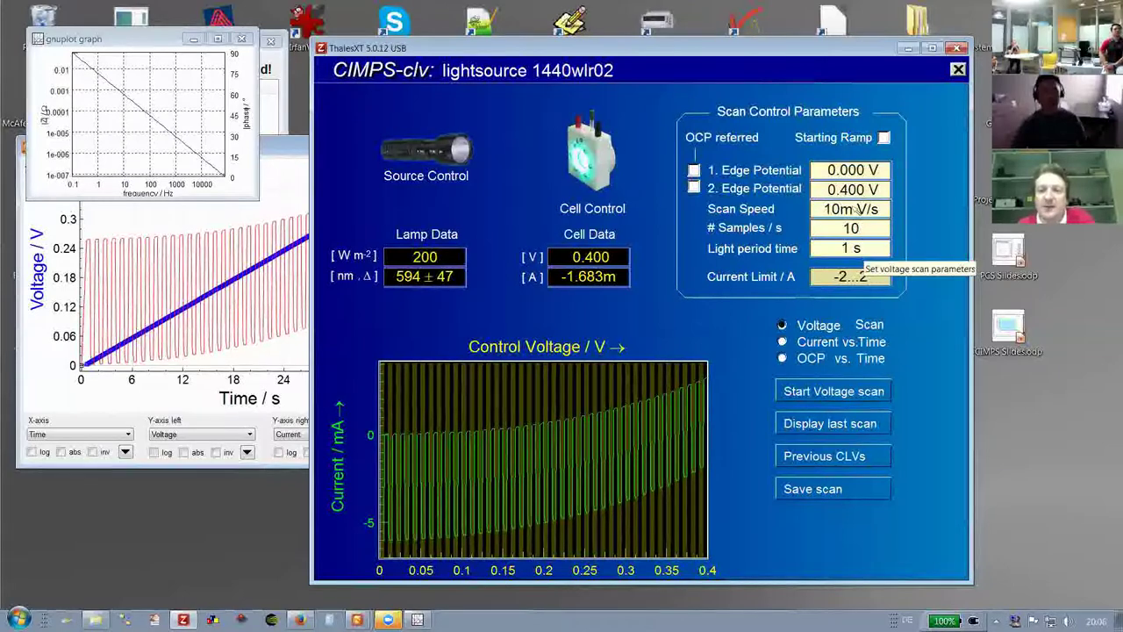
# Set the scan speed to 20 mV/s and run the voltage scan again
pyautogui.click(863, 251)
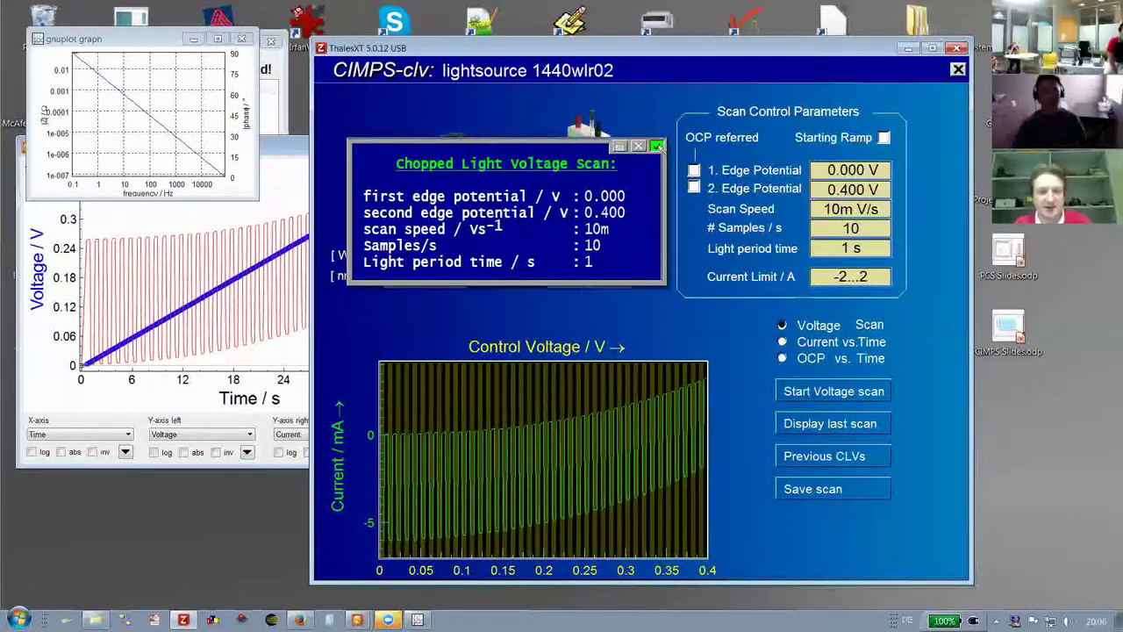
pyautogui.click(657, 147)
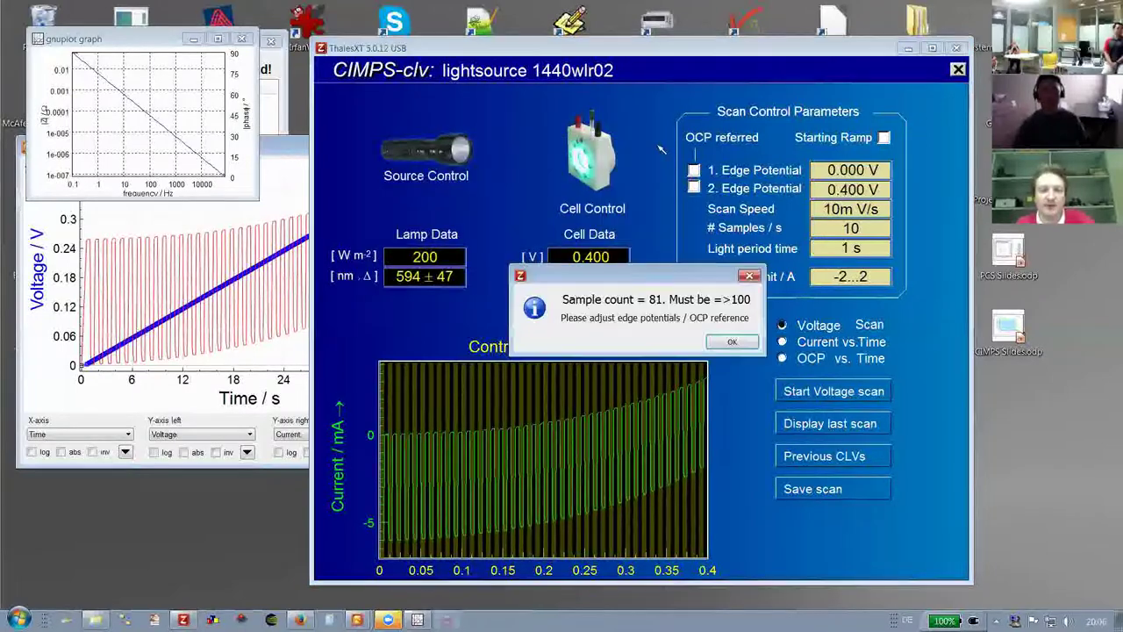
pyautogui.click(731, 344)
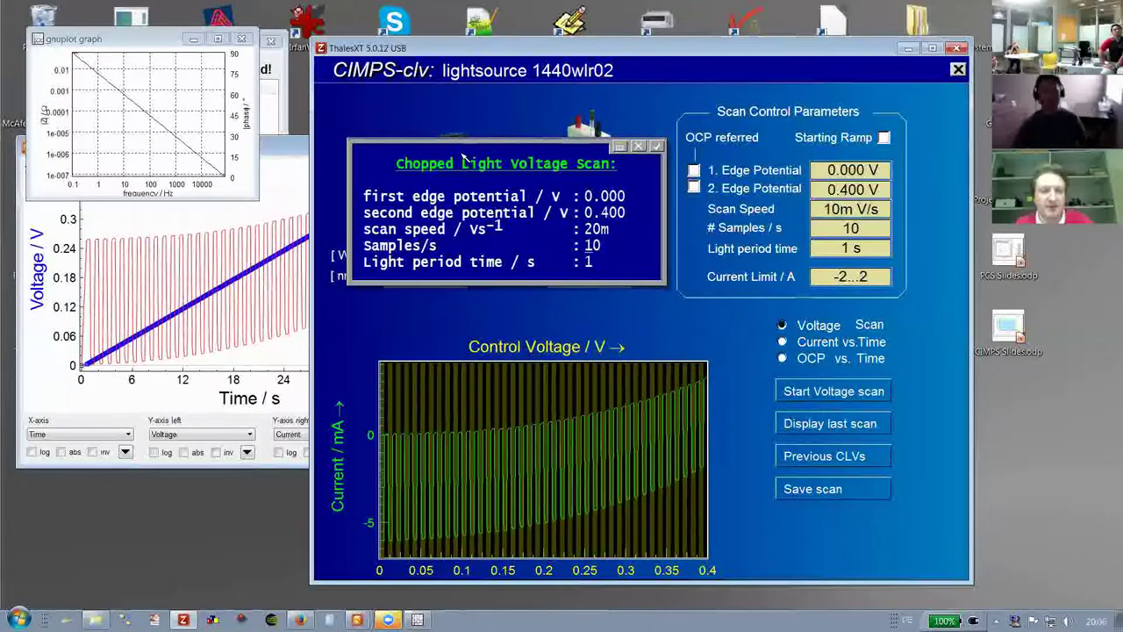
pyautogui.press('Return')
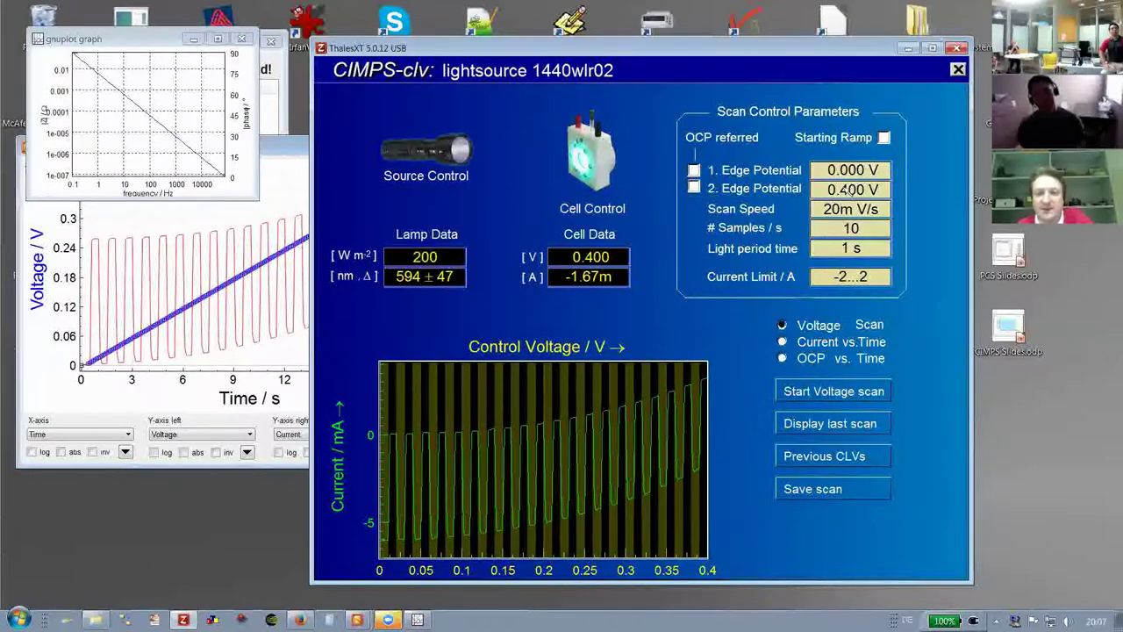
# Extend the second edge potential to 0.500 V and run another voltage scan
pyautogui.click(850, 236)
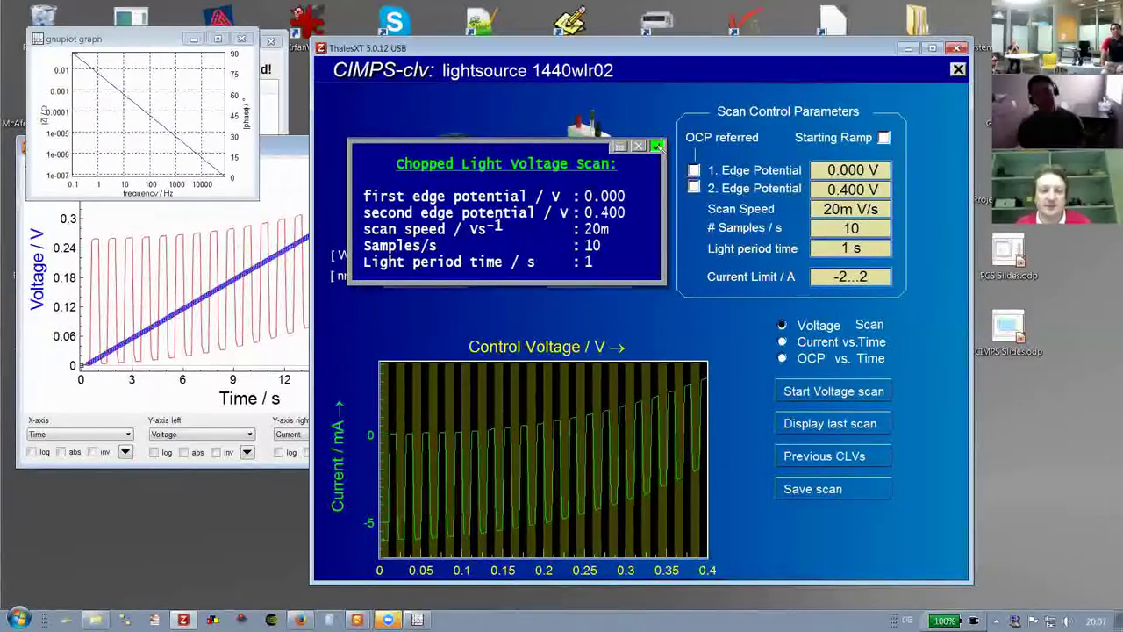
pyautogui.click(657, 145)
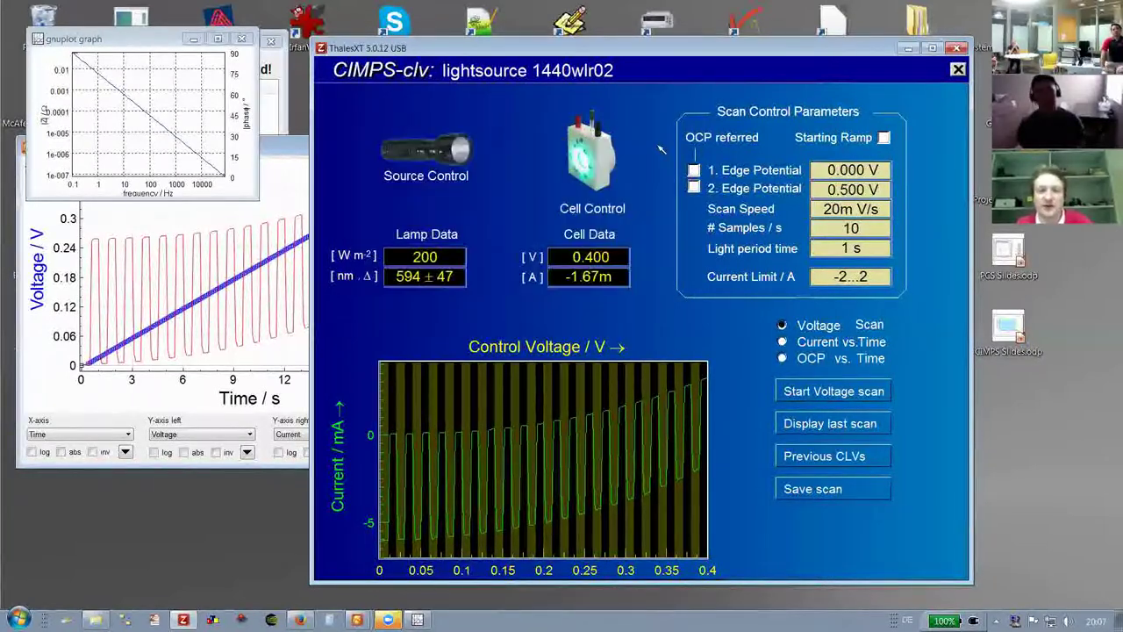
pyautogui.click(809, 388)
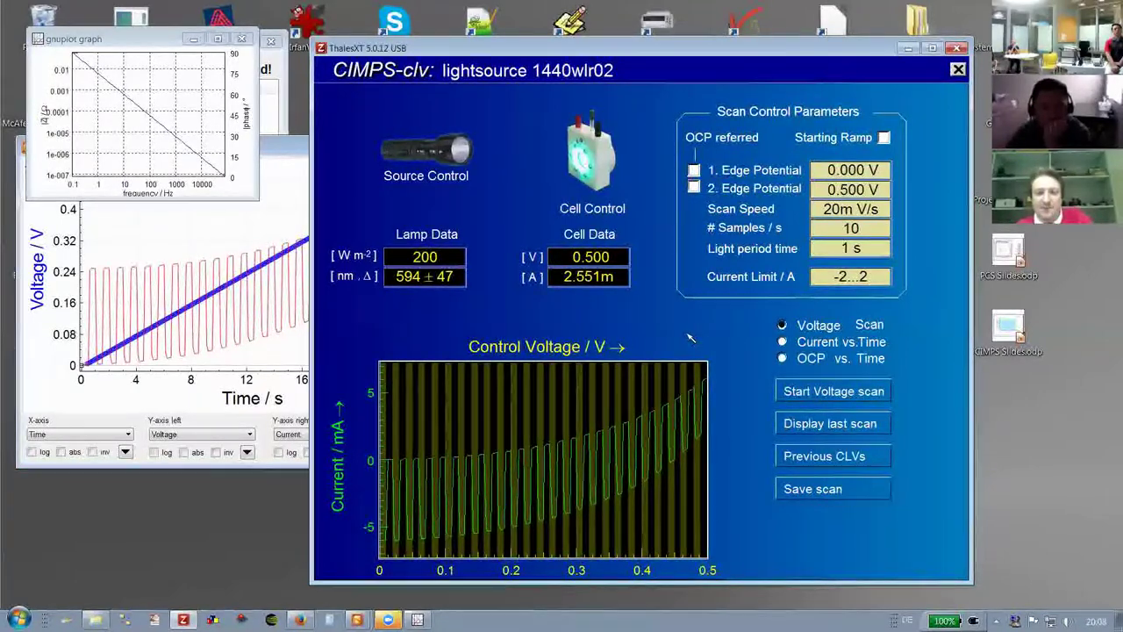
# Reopen the Chopped Light Voltammetry method in classic mode, switch off its light source and exit the method
pyautogui.press('Escape')
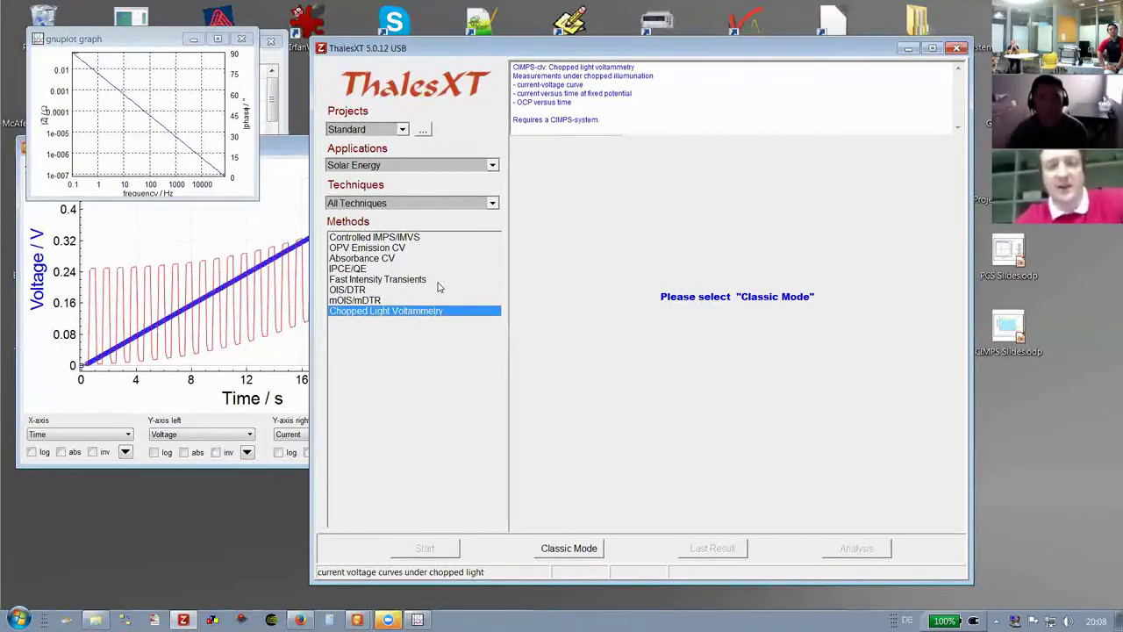
pyautogui.click(569, 548)
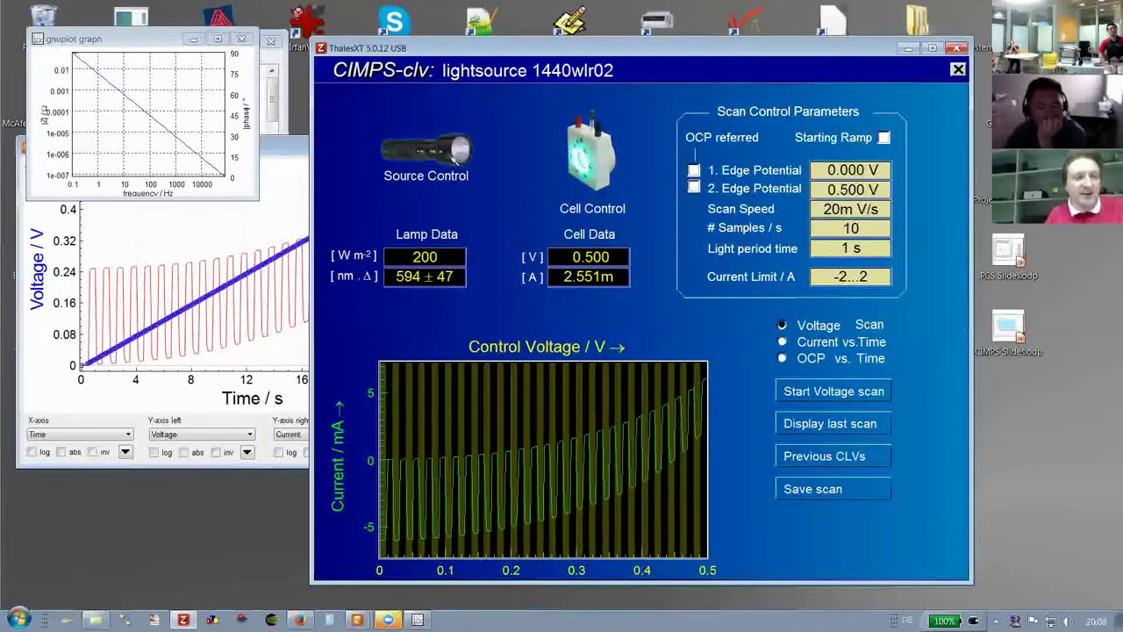
pyautogui.click(426, 151)
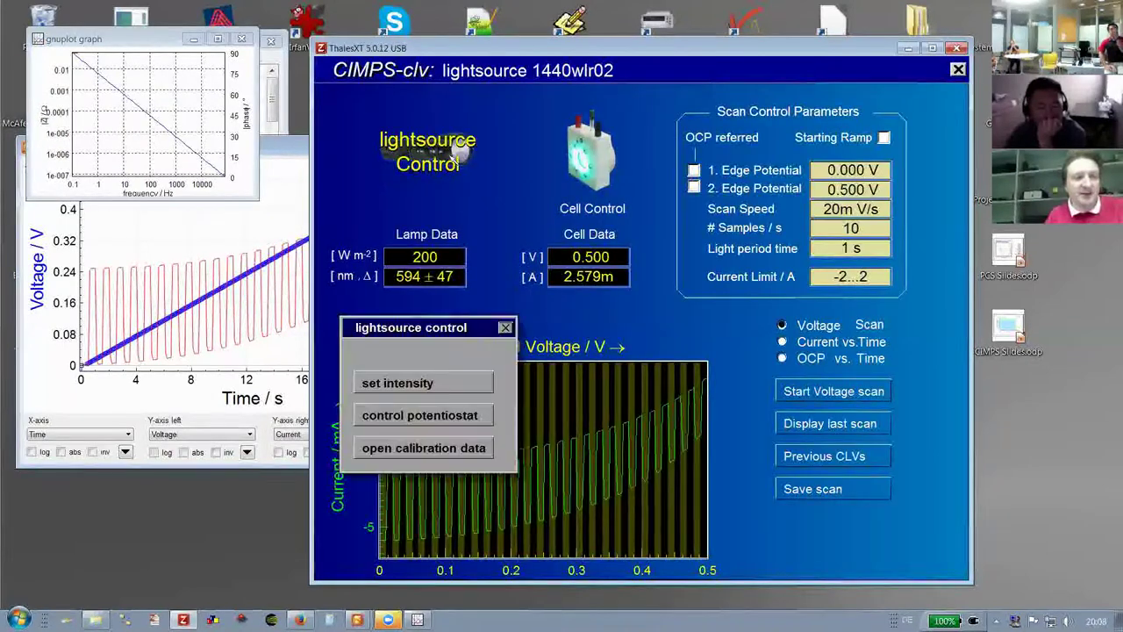
pyautogui.click(397, 383)
pyautogui.press('Return')
pyautogui.click(625, 208)
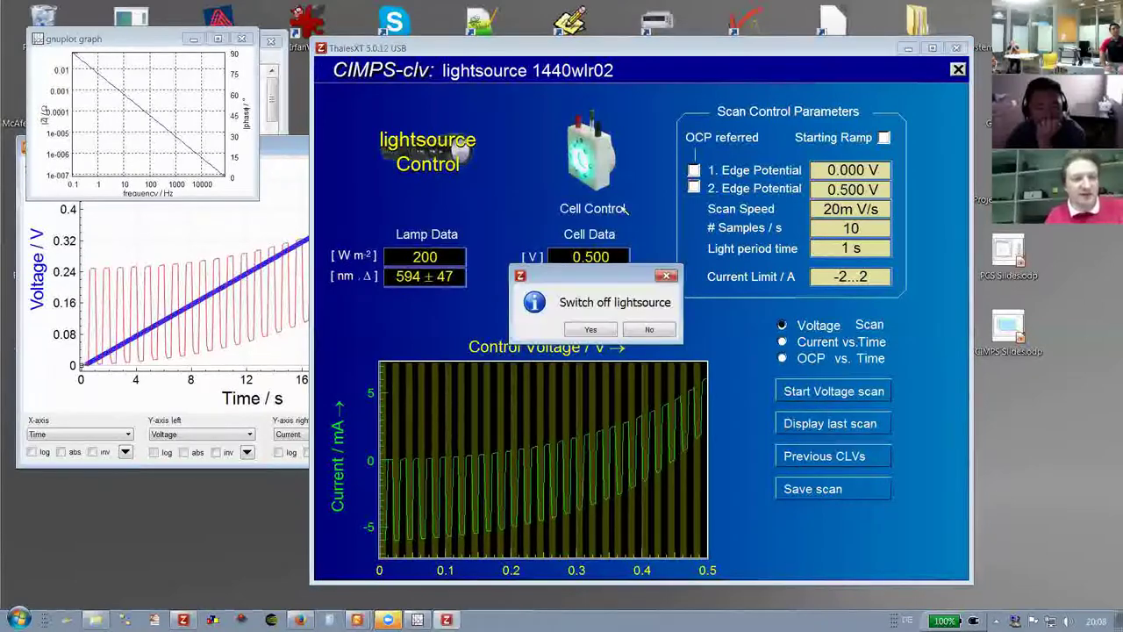
pyautogui.click(587, 332)
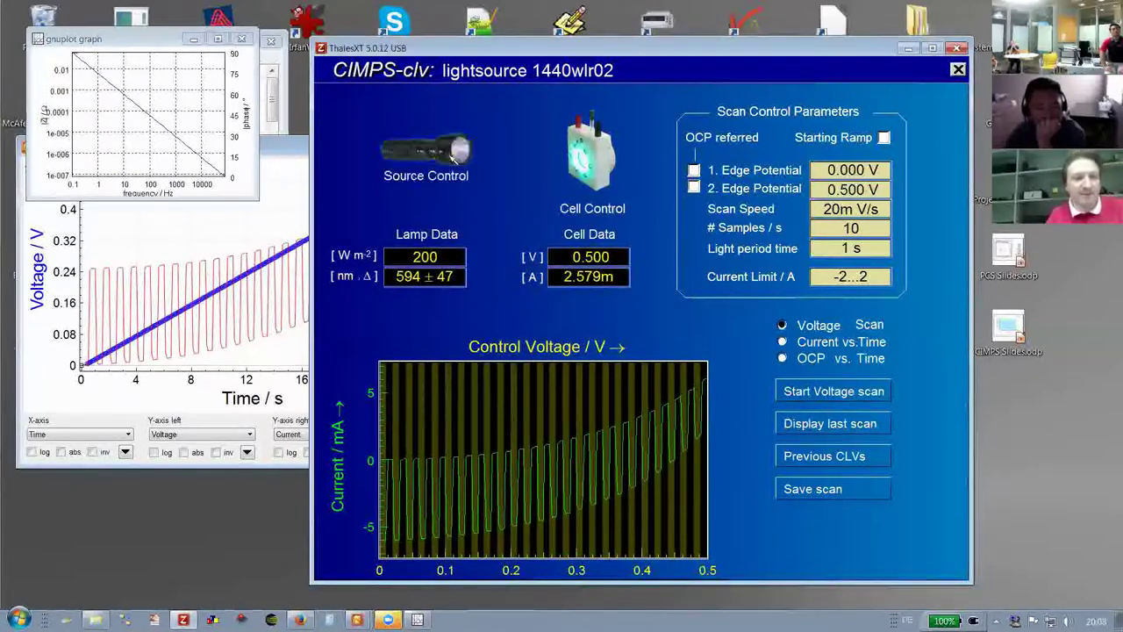
pyautogui.press('Escape')
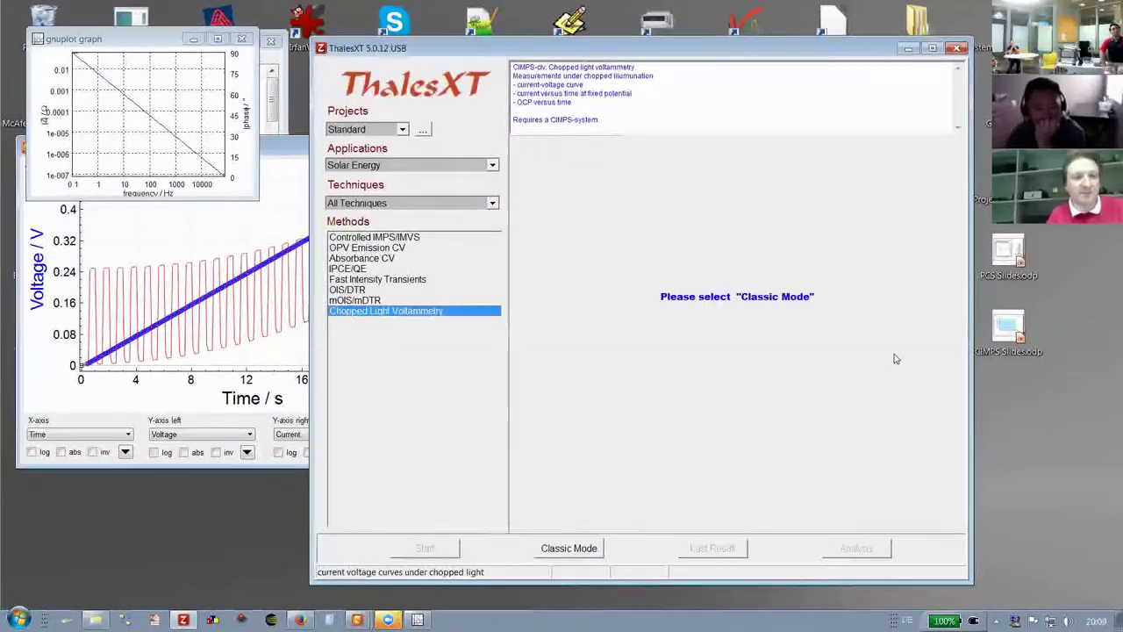
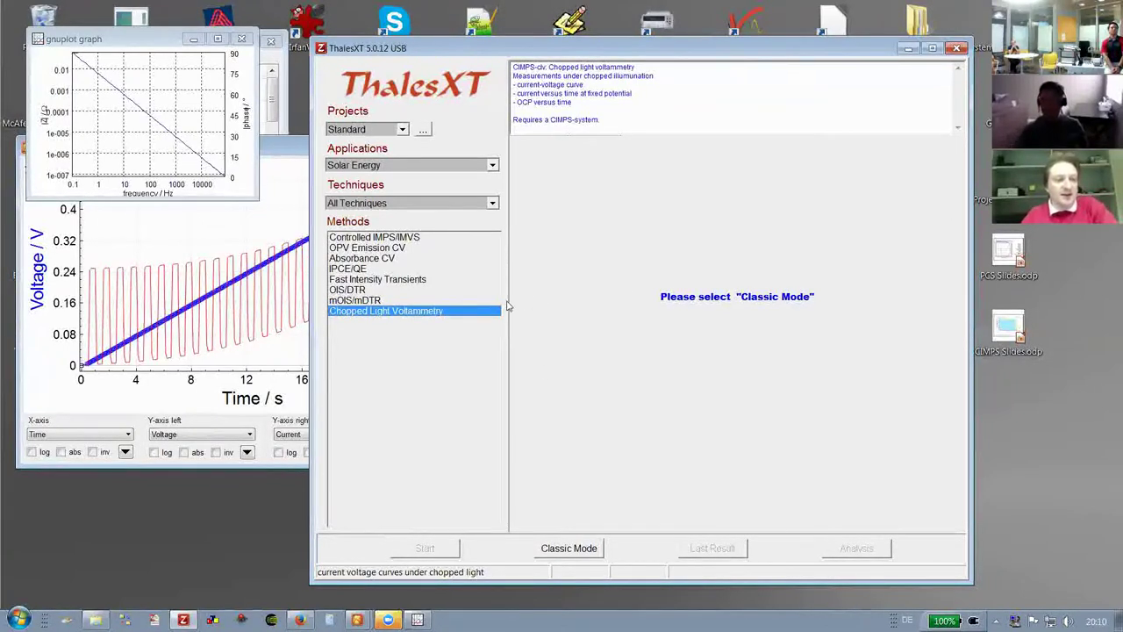
# Open the IPCE/QE method in classic mode and switch off the cell potentiostat
pyautogui.click(374, 279)
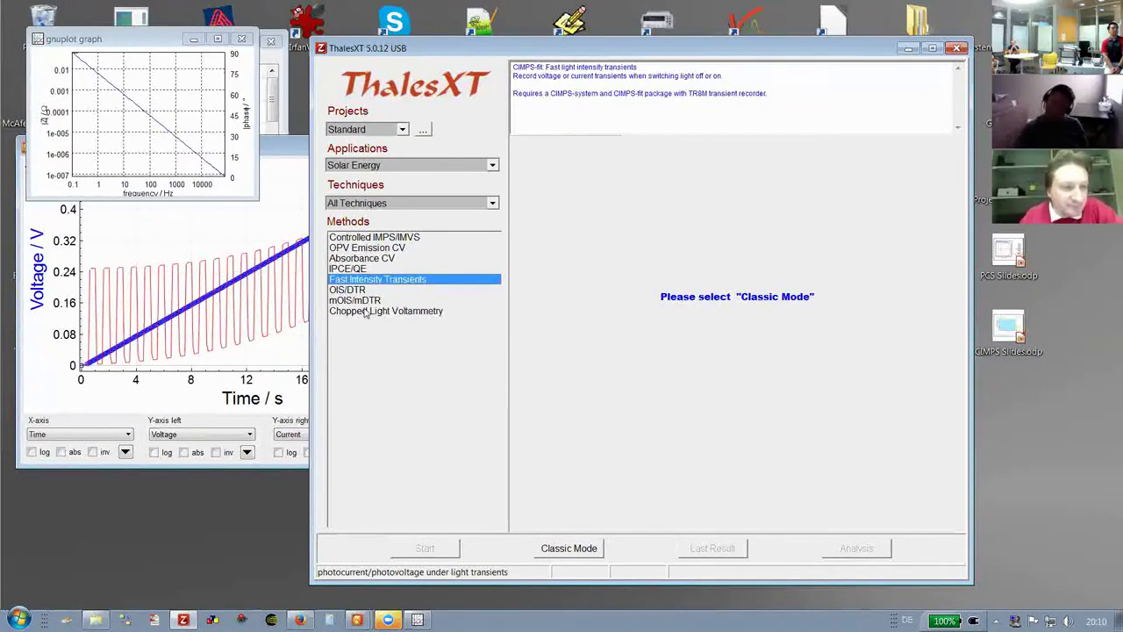
pyautogui.click(348, 269)
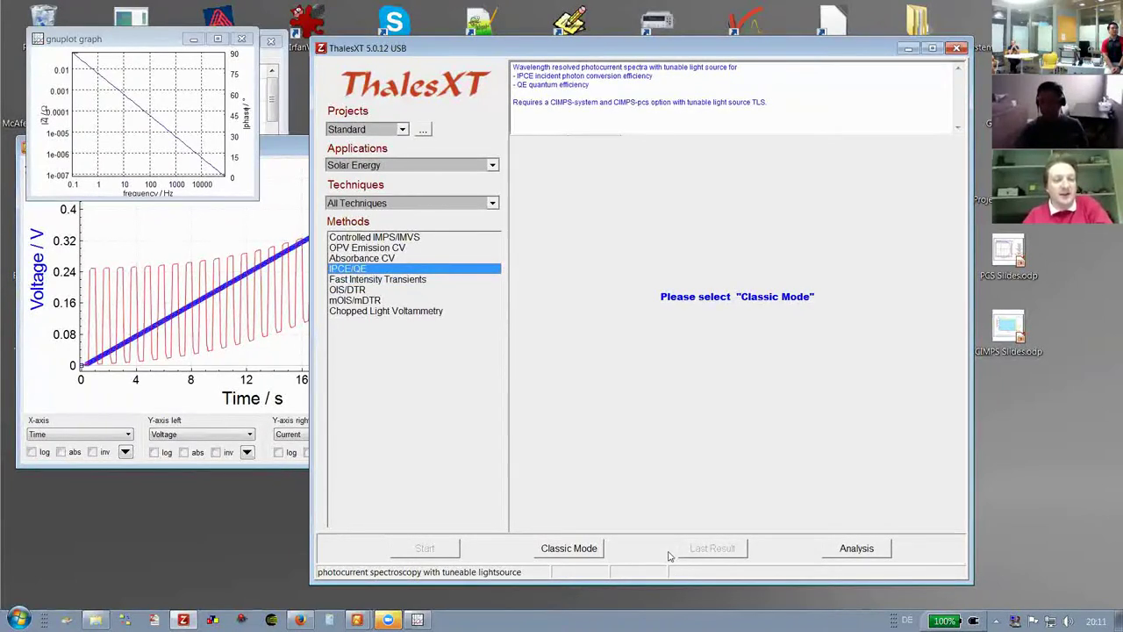
pyautogui.click(568, 549)
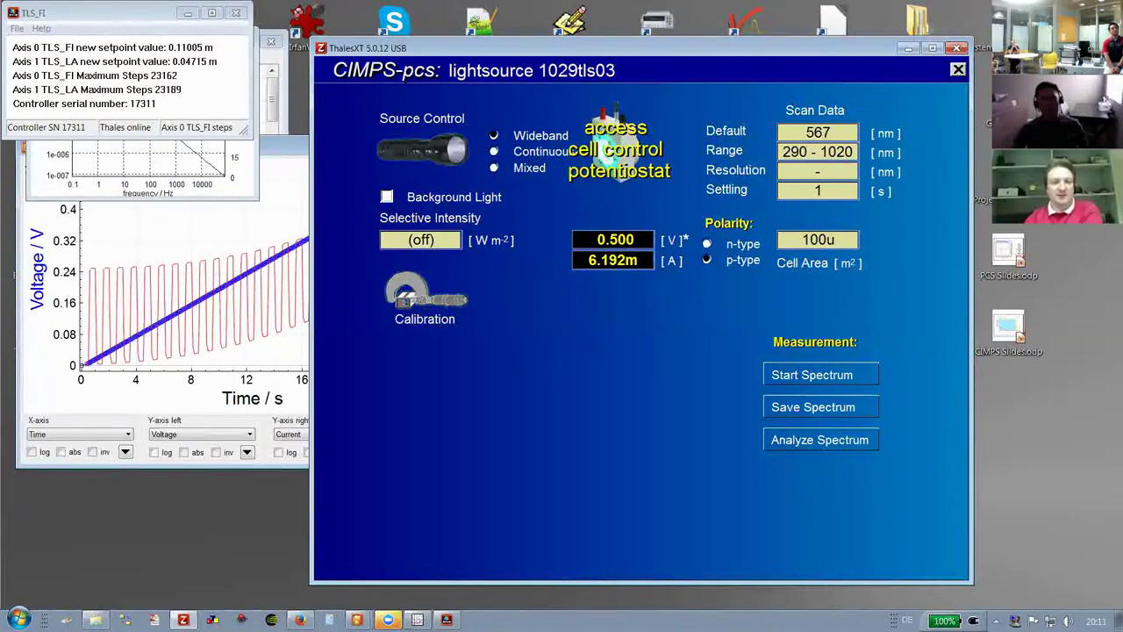
pyautogui.click(614, 145)
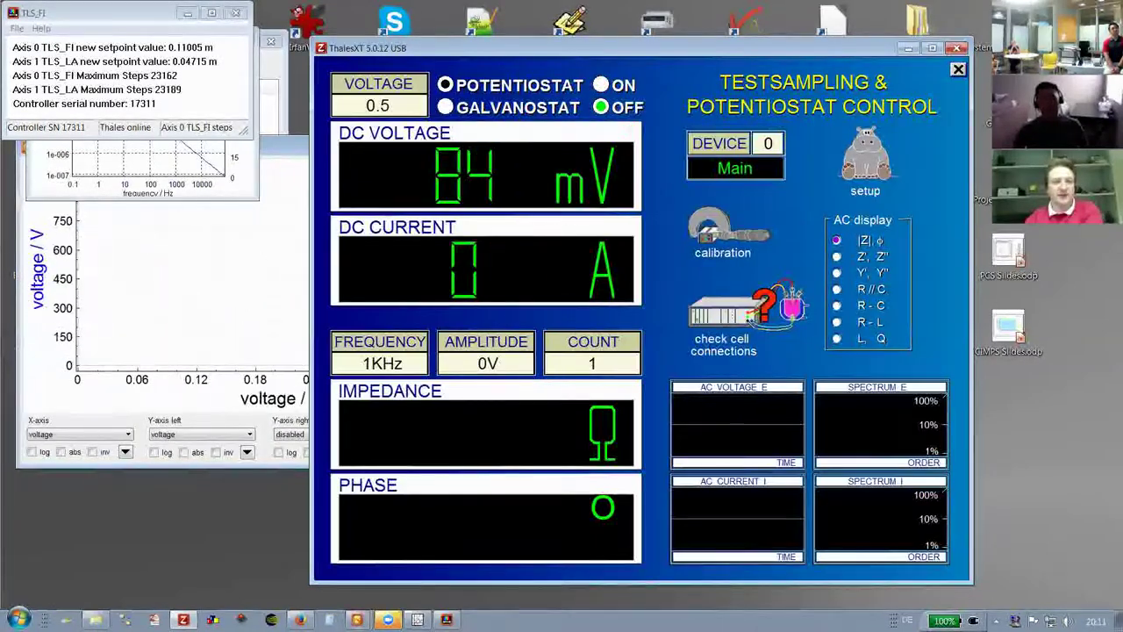
pyautogui.click(571, 431)
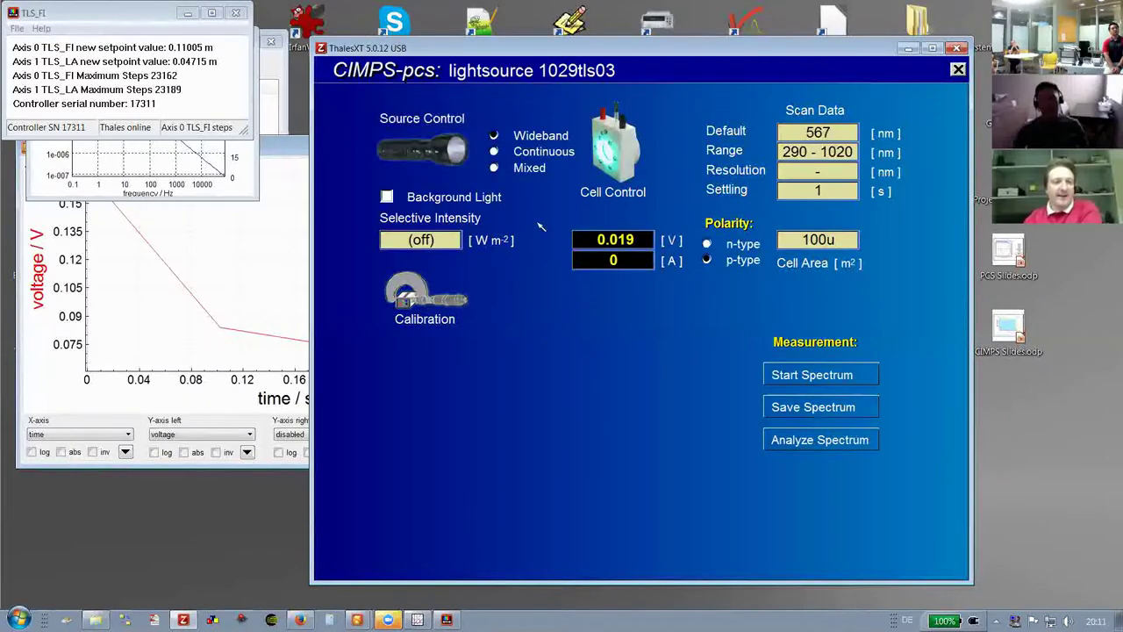
# Open the source selection of the tunable light source and examine the wavelengths, FWHM and intensities of the available LEDs
pyautogui.click(441, 149)
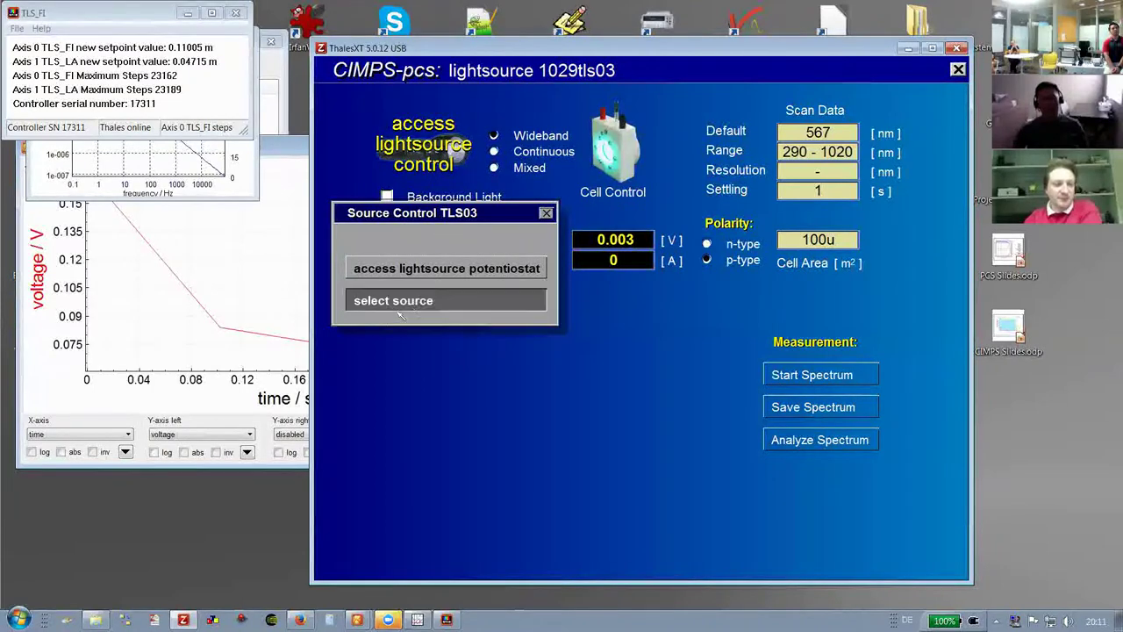
pyautogui.click(370, 307)
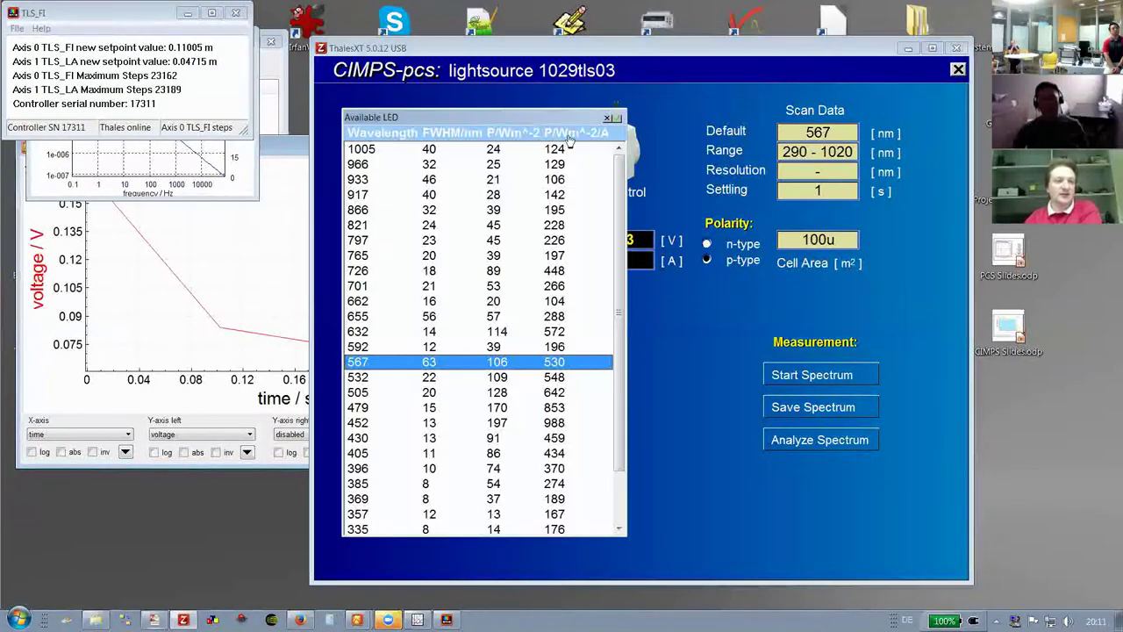
pyautogui.scroll(-1, 621, 228)
pyautogui.scroll(-1, 622, 228)
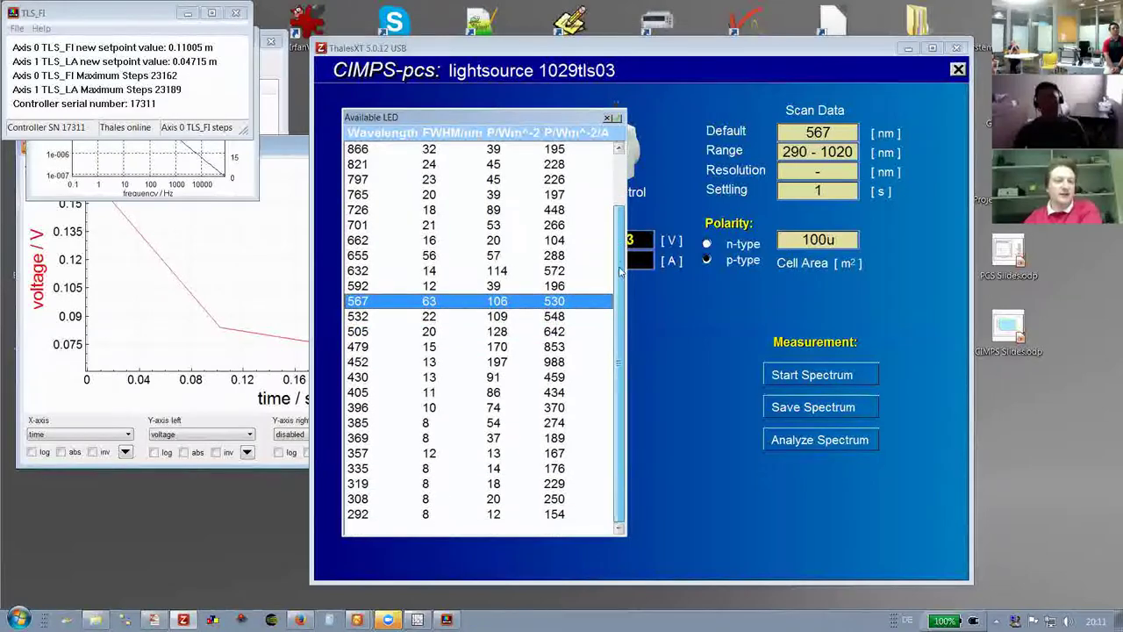
pyautogui.scroll(3, 618, 202)
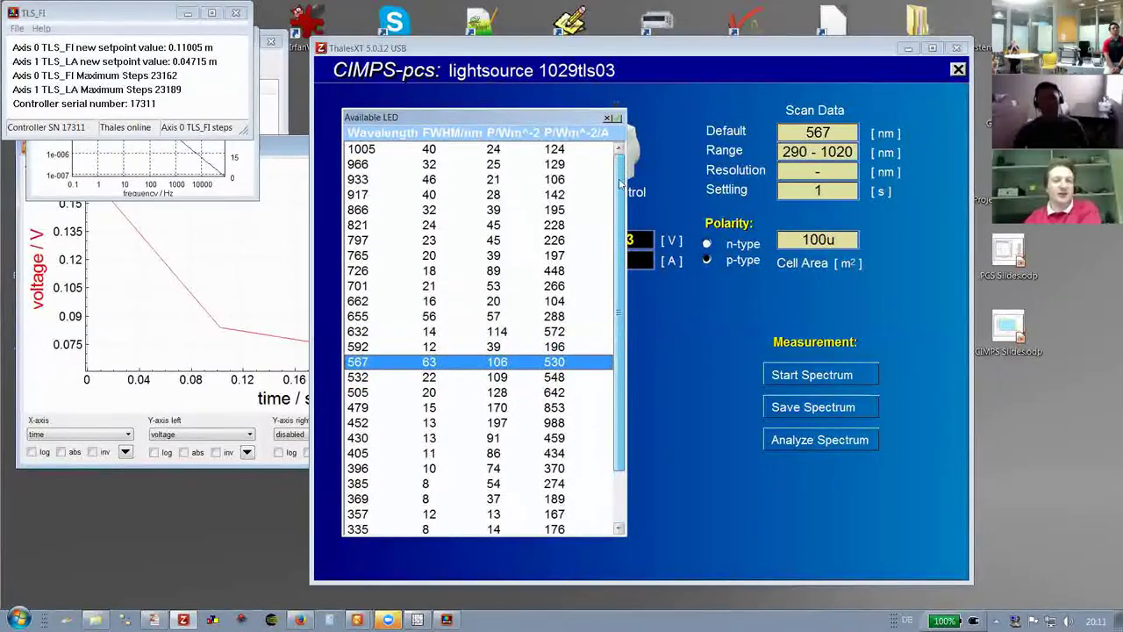
pyautogui.scroll(-2, 570, 263)
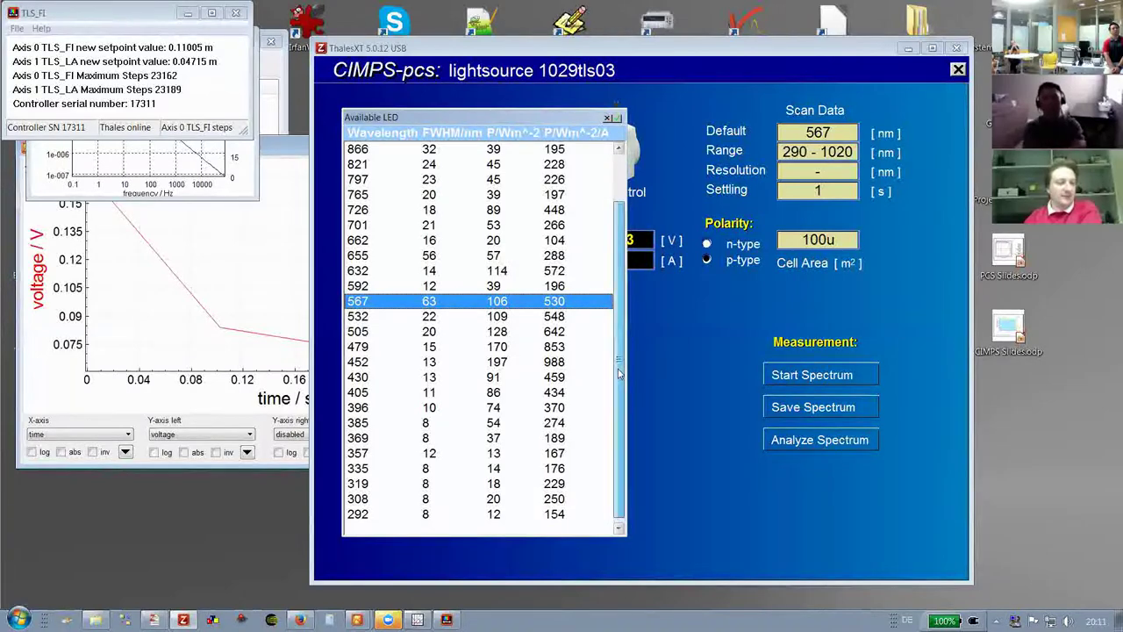
pyautogui.scroll(2, 618, 376)
pyautogui.scroll(-2, 617, 325)
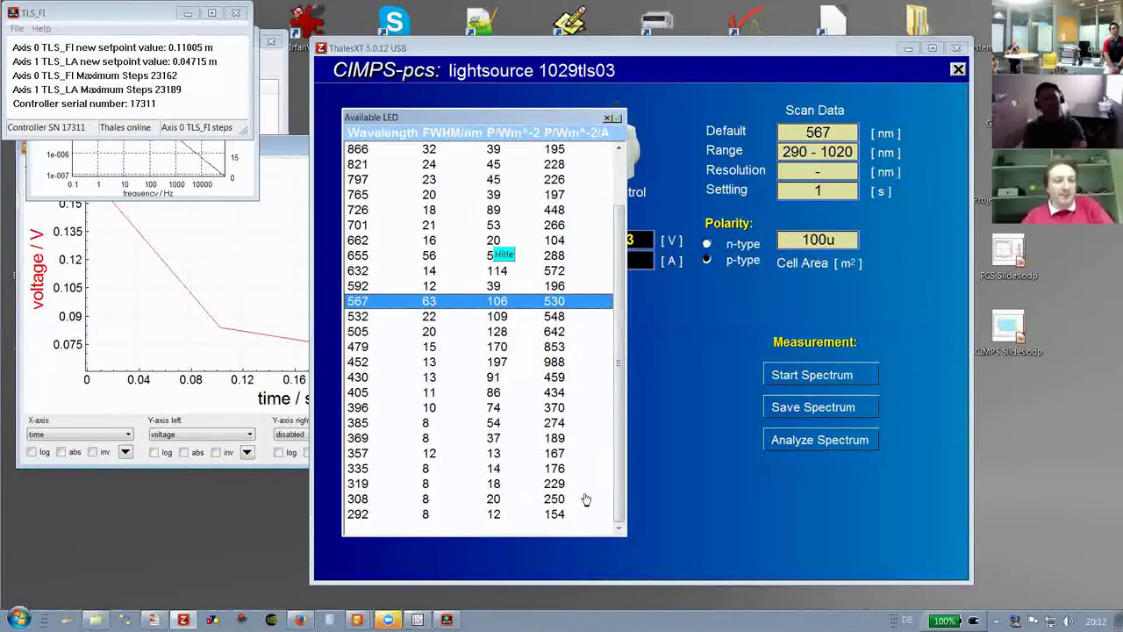
pyautogui.moveTo(622, 485); pyautogui.dragTo(621, 405)
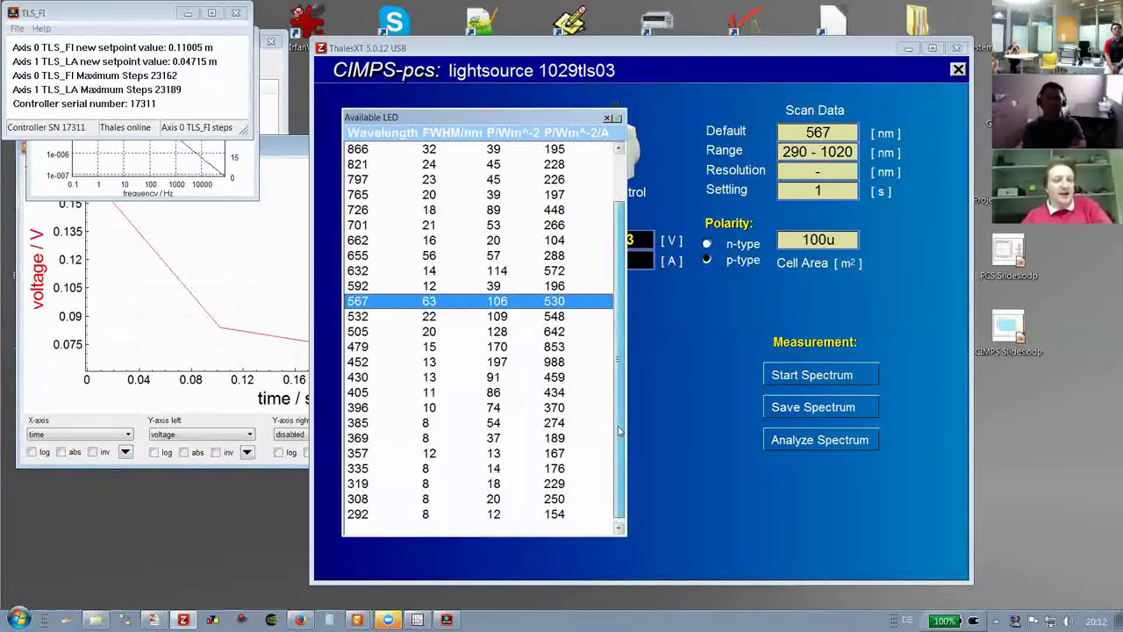
pyautogui.moveTo(619, 470); pyautogui.dragTo(620, 390)
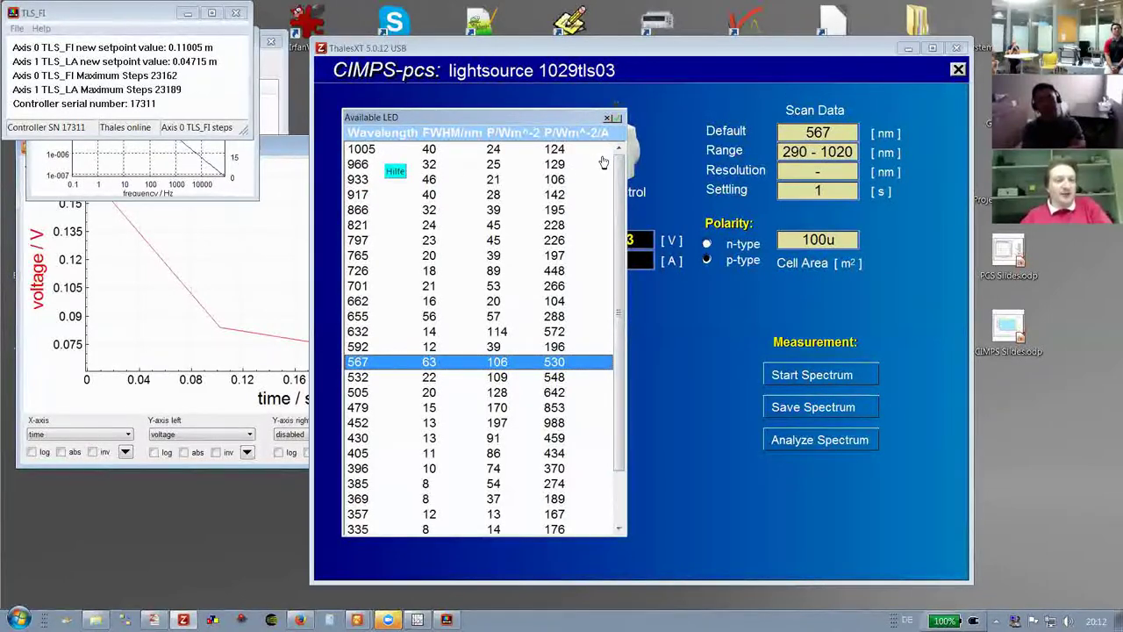
pyautogui.moveTo(620, 164); pyautogui.dragTo(619, 220)
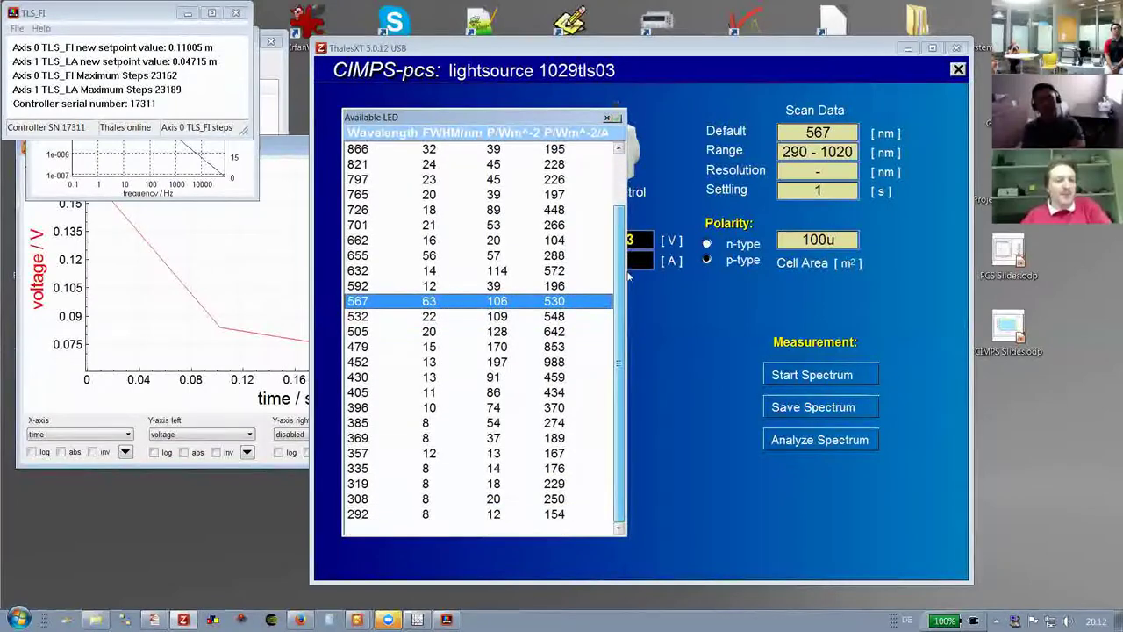
# Select the 505 nm LED as the active source of the tunable light source
pyautogui.click(357, 438)
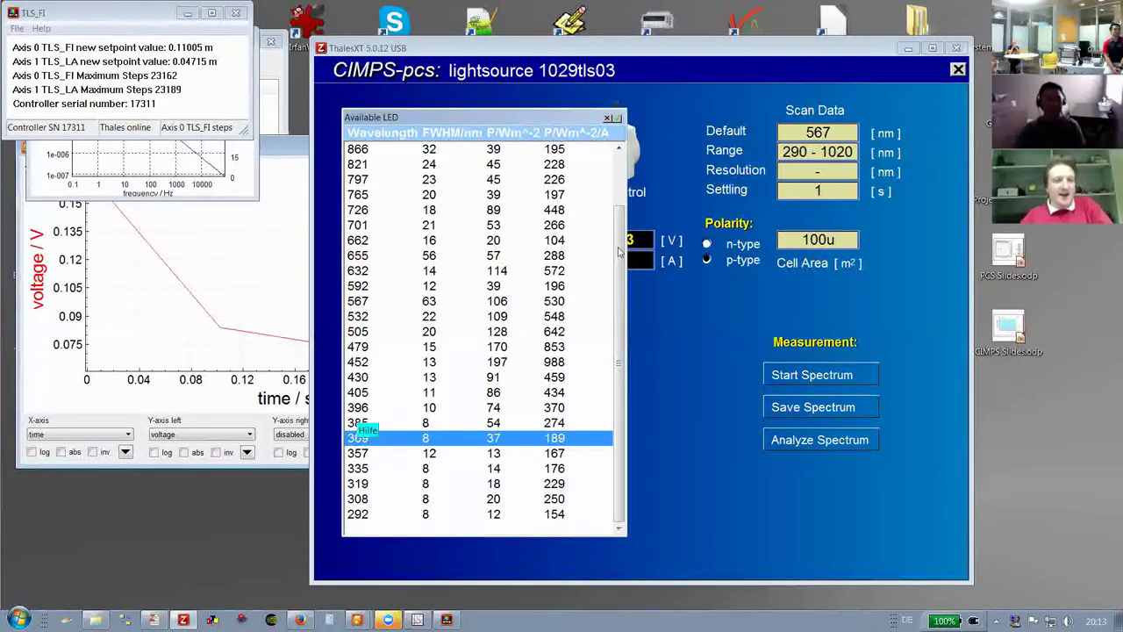
pyautogui.scroll(2, 619, 263)
pyautogui.scroll(-2, 619, 283)
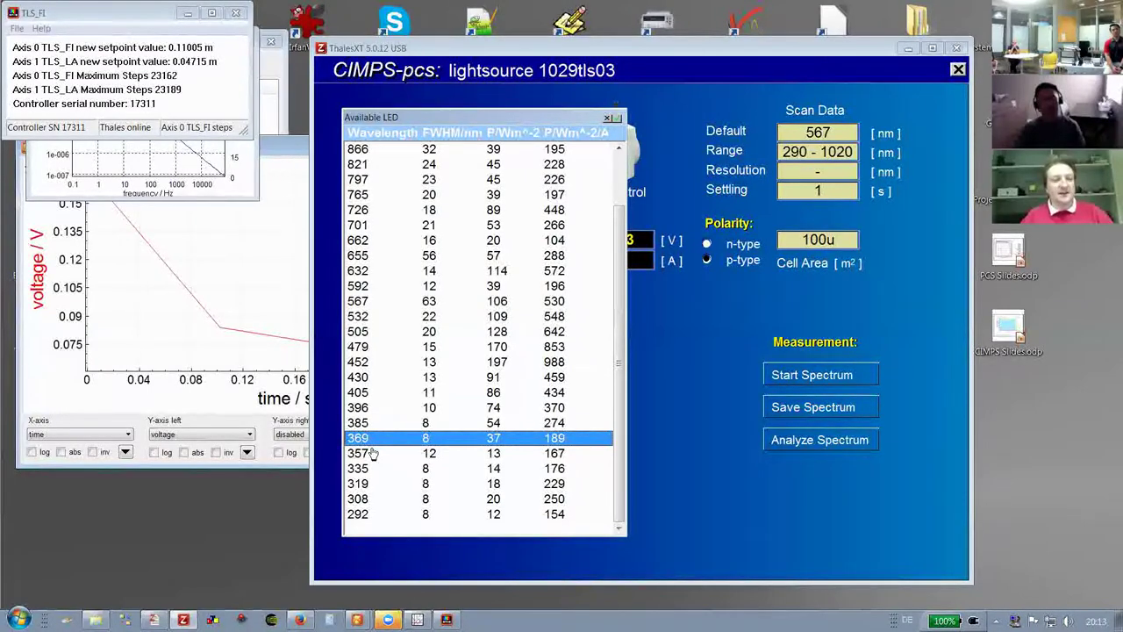
pyautogui.click(363, 332)
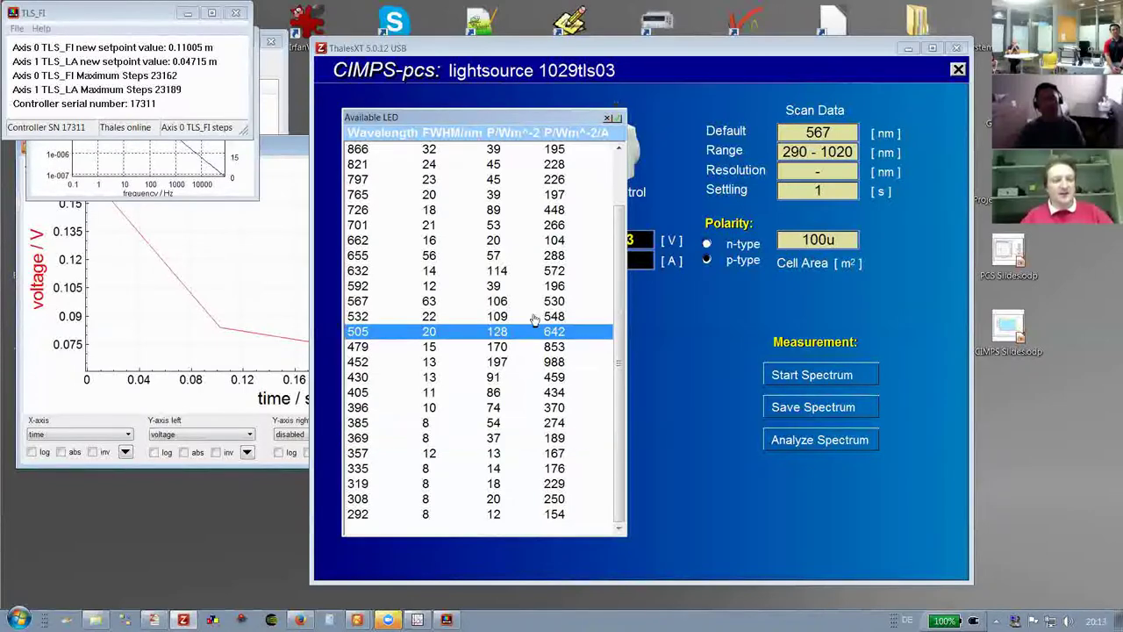
pyautogui.click(617, 116)
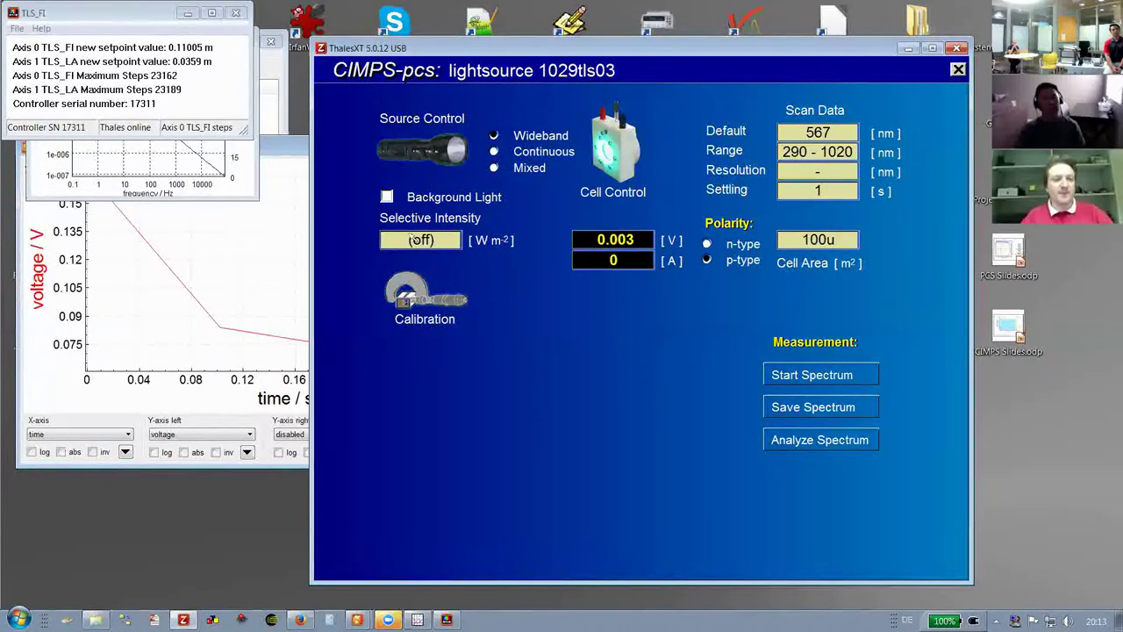
# Set the selective intensity of the tunable light source to a level of 50% and recheck the setting
pyautogui.click(427, 245)
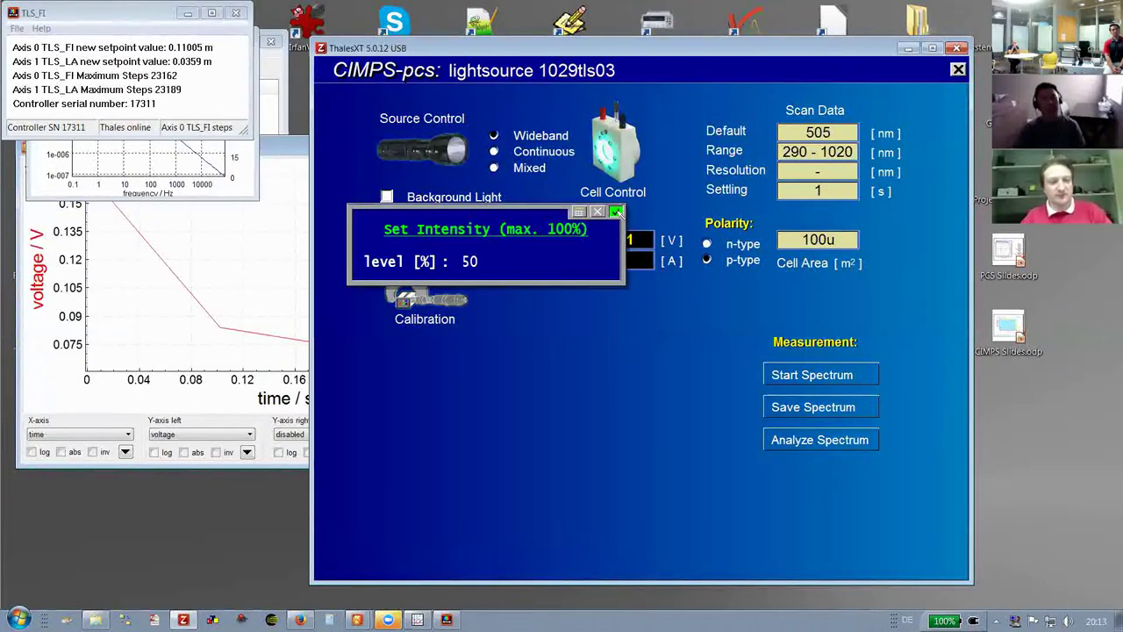
pyautogui.click(617, 212)
pyautogui.click(603, 330)
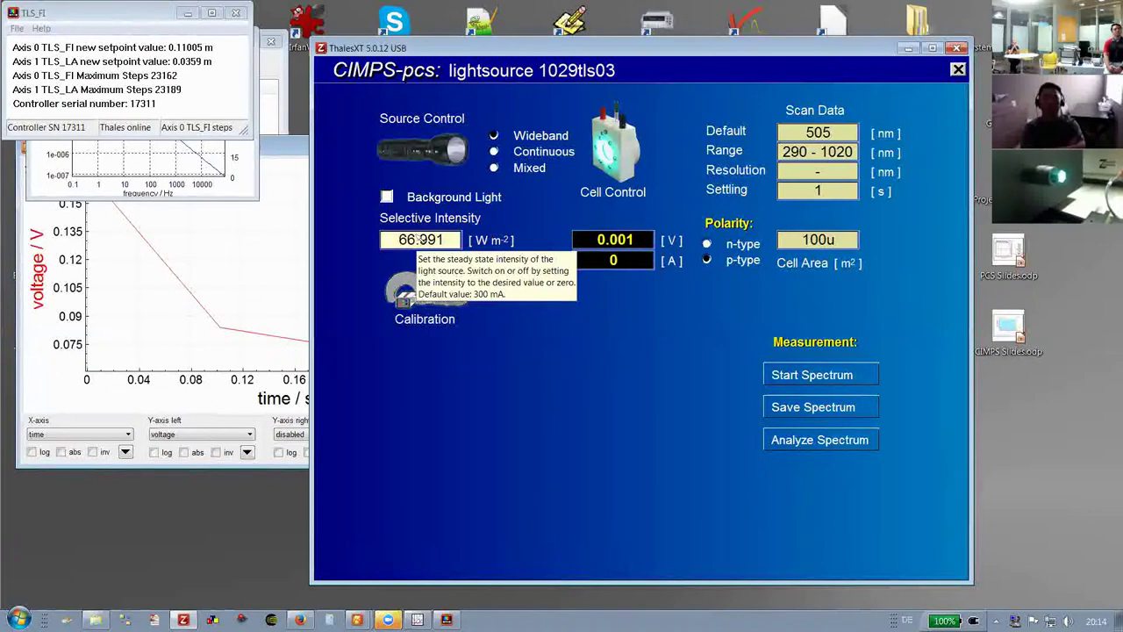
pyautogui.click(419, 240)
pyautogui.click(617, 212)
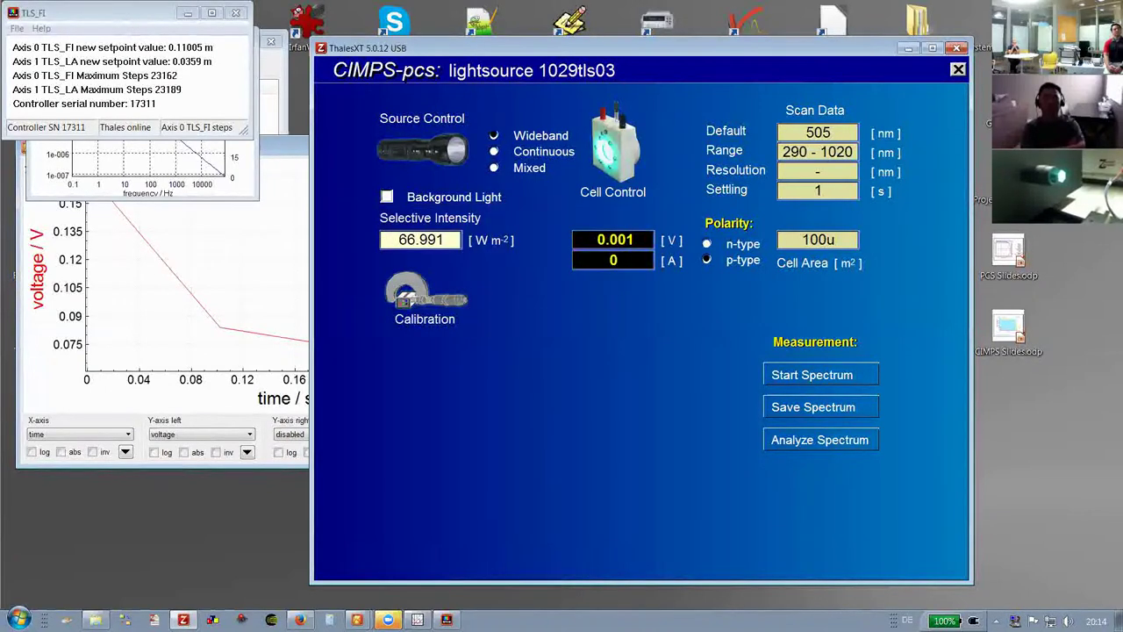
# Open the tunable light source's LED selection and choose the 430 nm LED as the active source
pyautogui.click(449, 151)
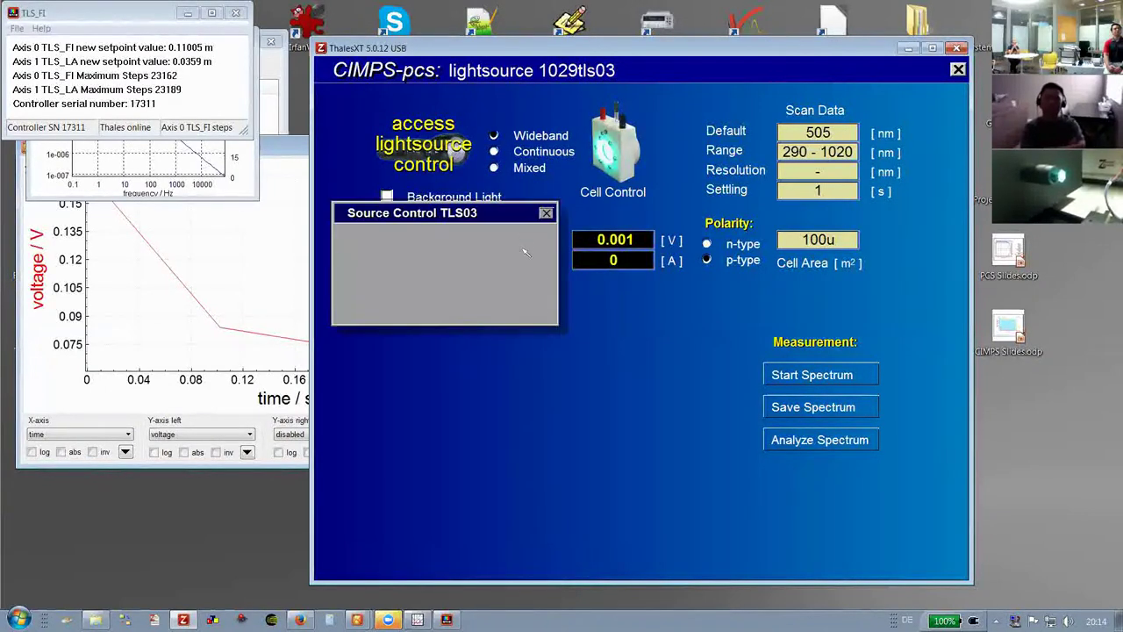
pyautogui.click(519, 267)
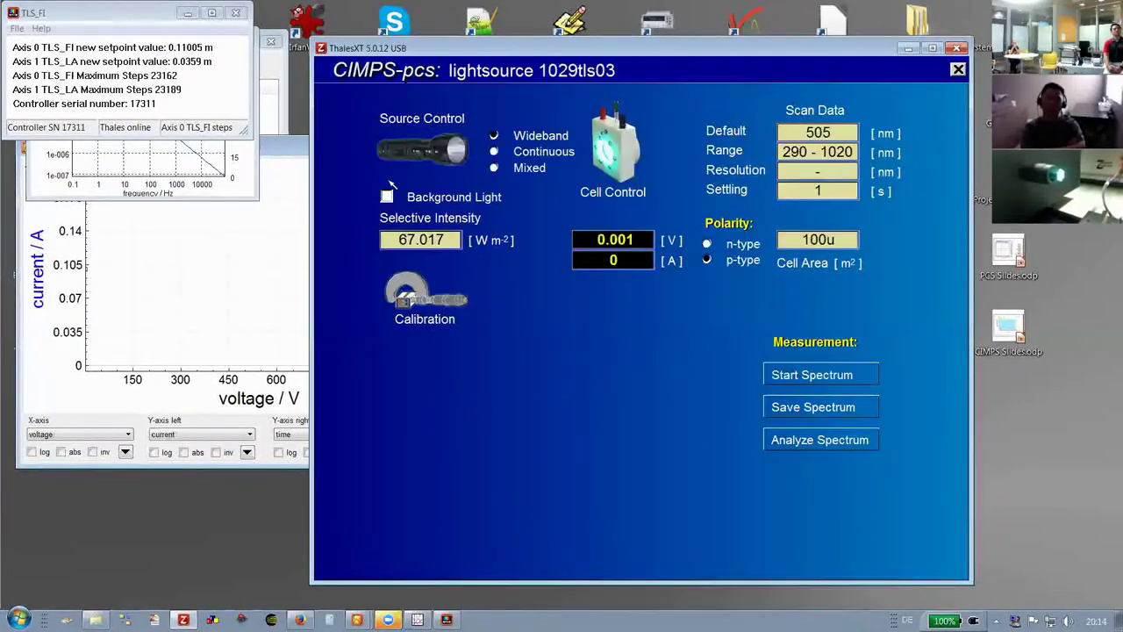
pyautogui.click(422, 151)
pyautogui.click(518, 303)
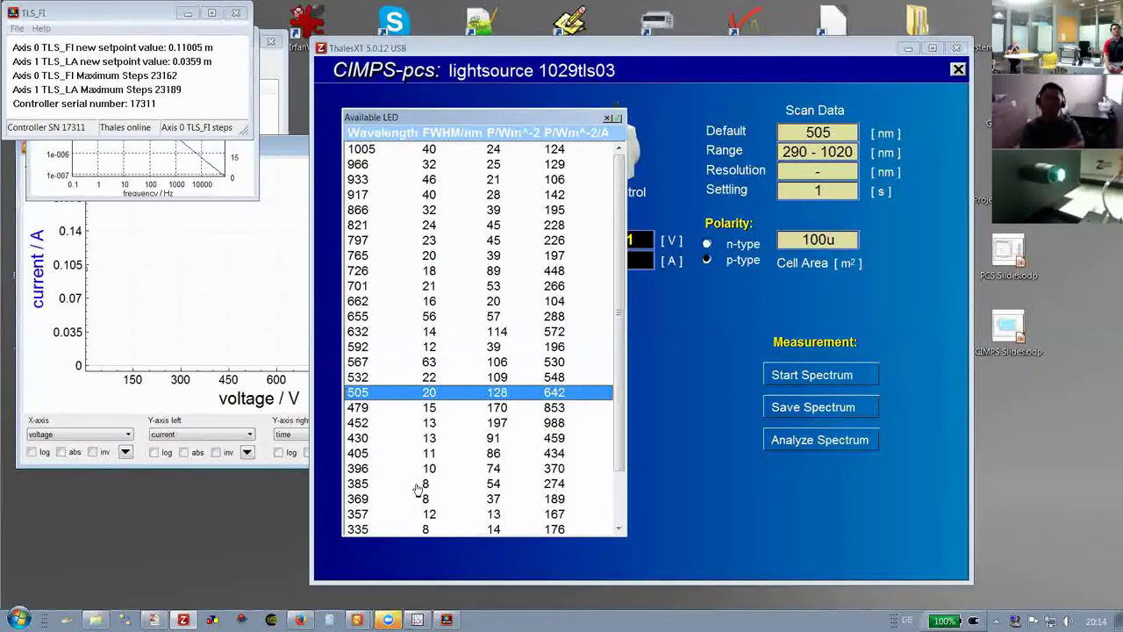
pyautogui.click(409, 439)
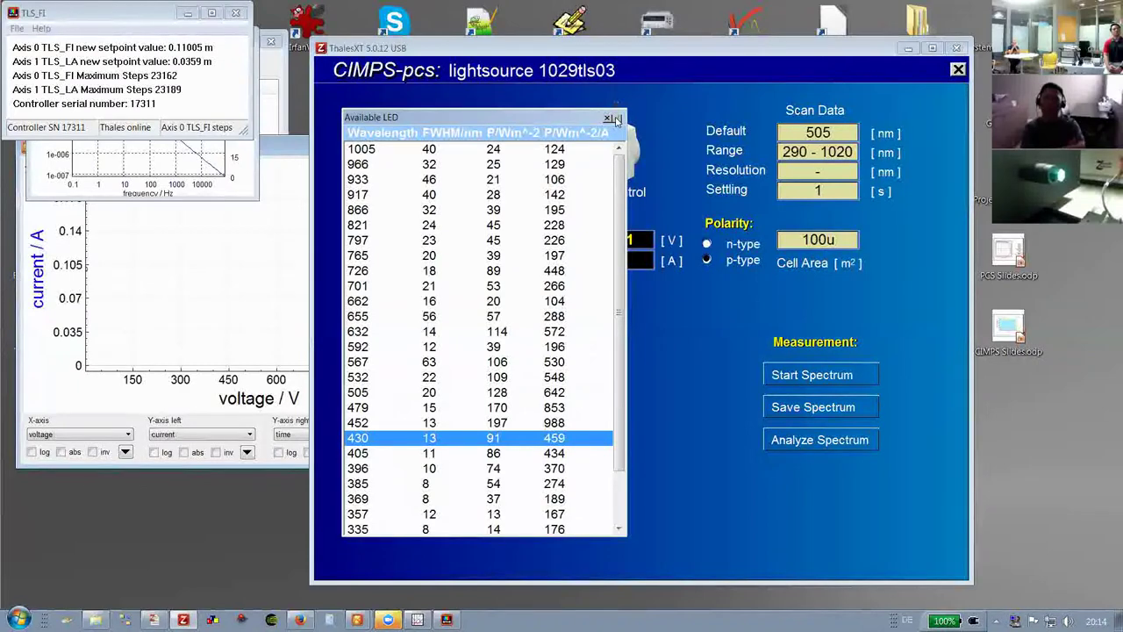
pyautogui.click(608, 118)
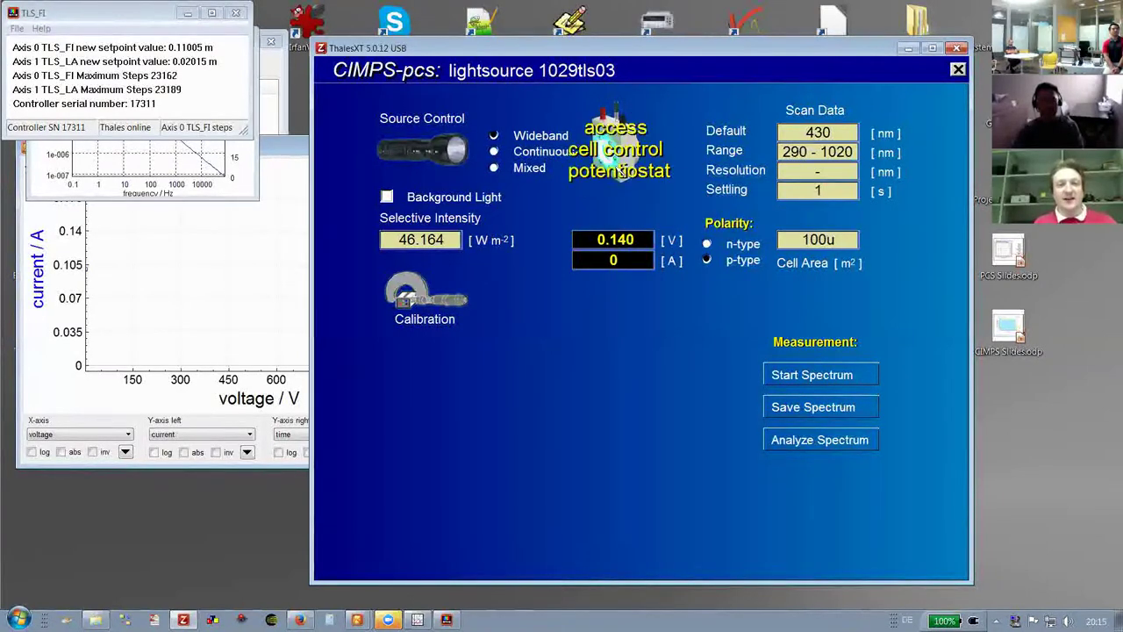
# Set the cell potentiostat's voltage to 0 V and switch the potentiostat on
pyautogui.click(640, 128)
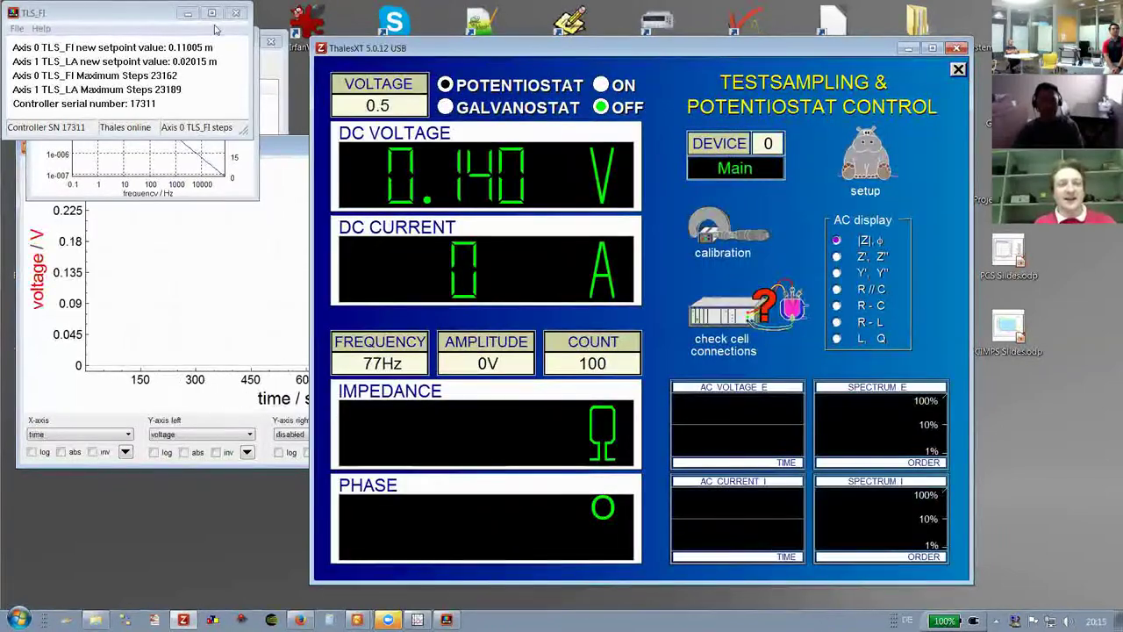
pyautogui.click(371, 107)
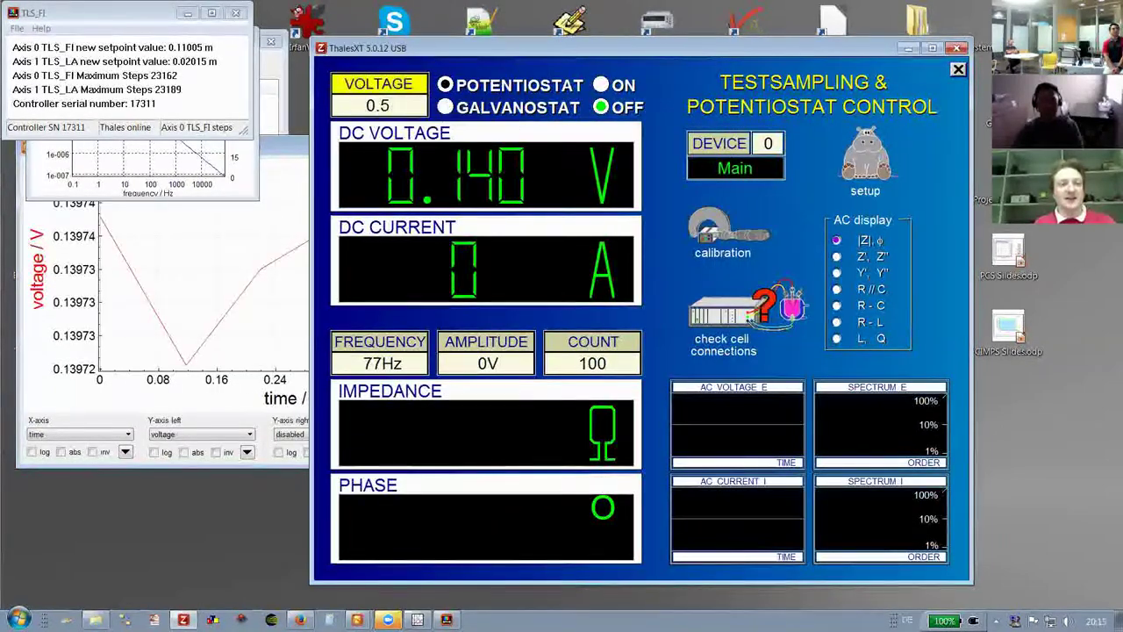
pyautogui.write('000500')
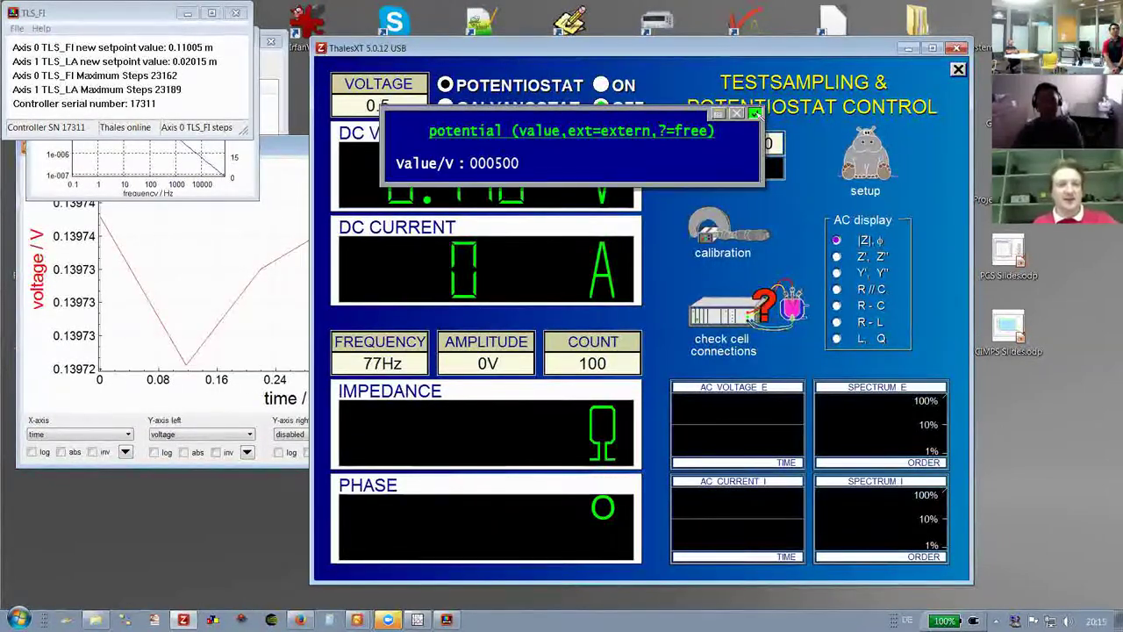
pyautogui.click(755, 114)
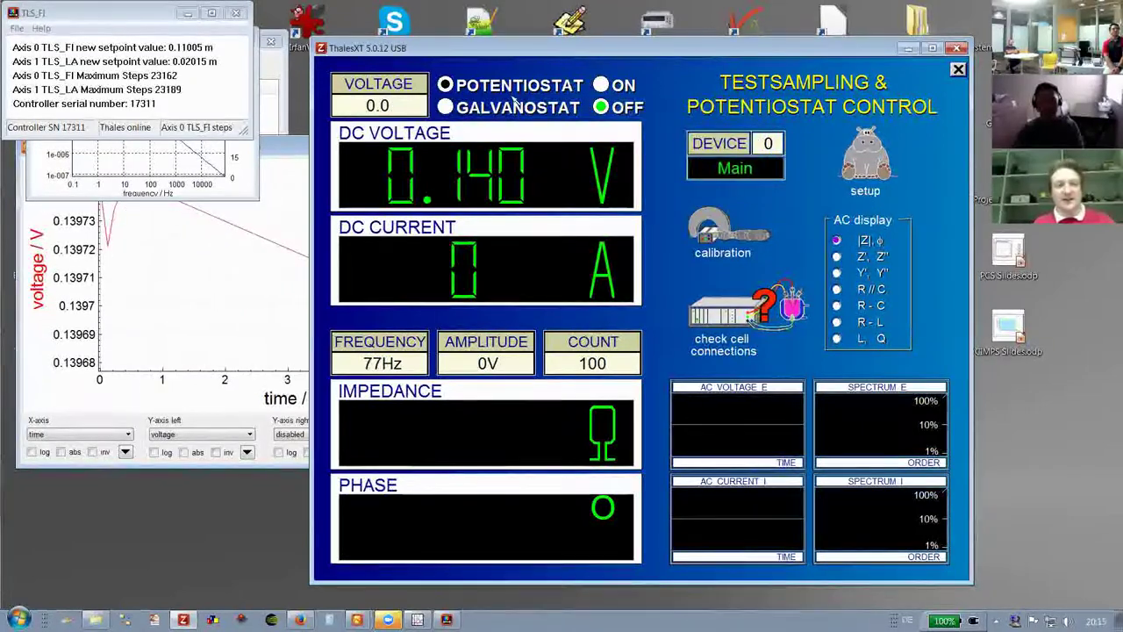
pyautogui.click(614, 88)
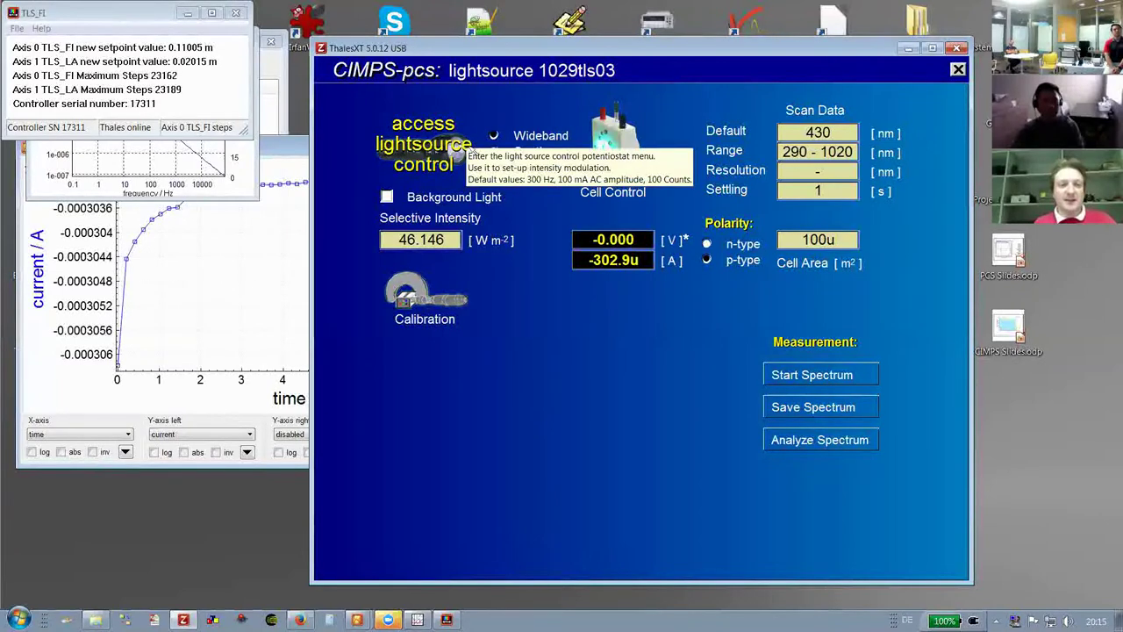
# Check the light source's intensity modulation control and set the start of the spectral scan range to 360 nm
pyautogui.click(465, 149)
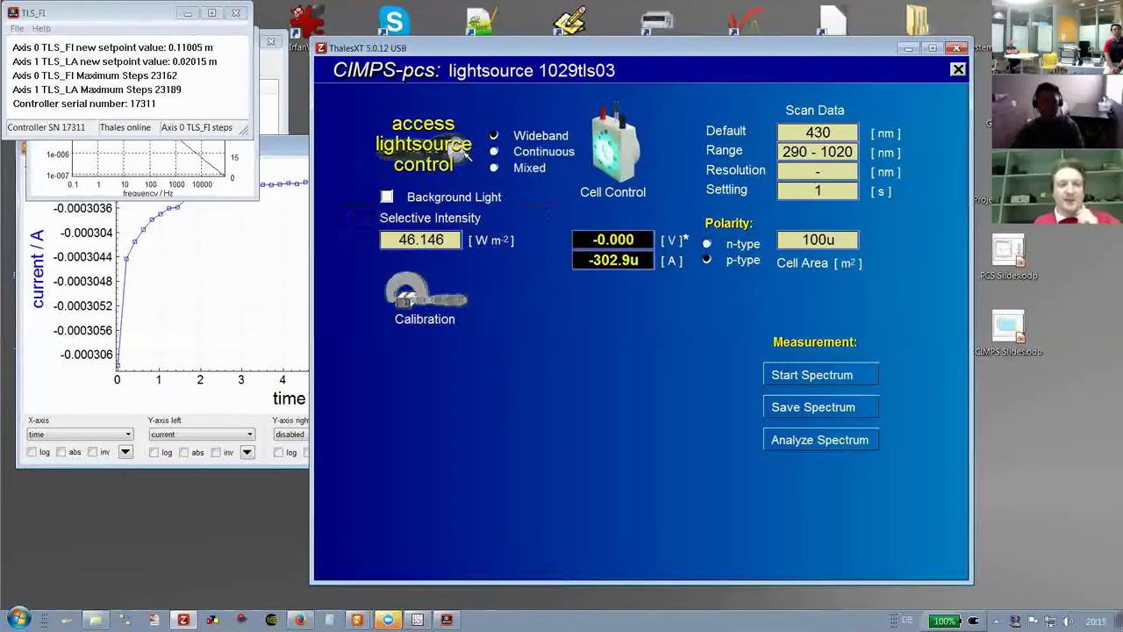
pyautogui.click(487, 268)
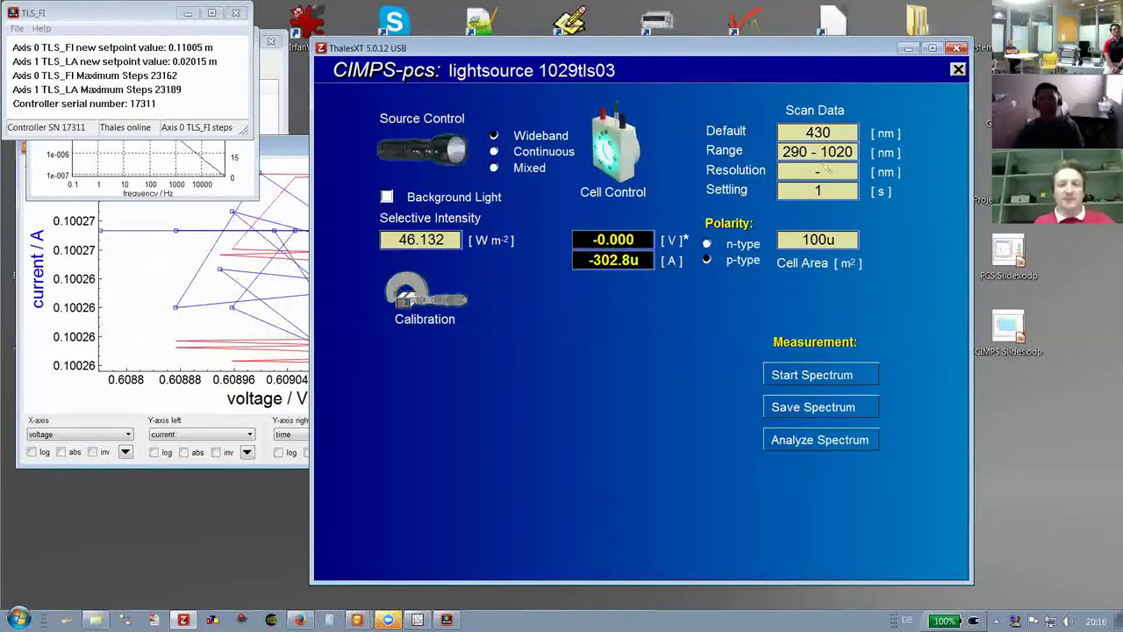
pyautogui.click(803, 156)
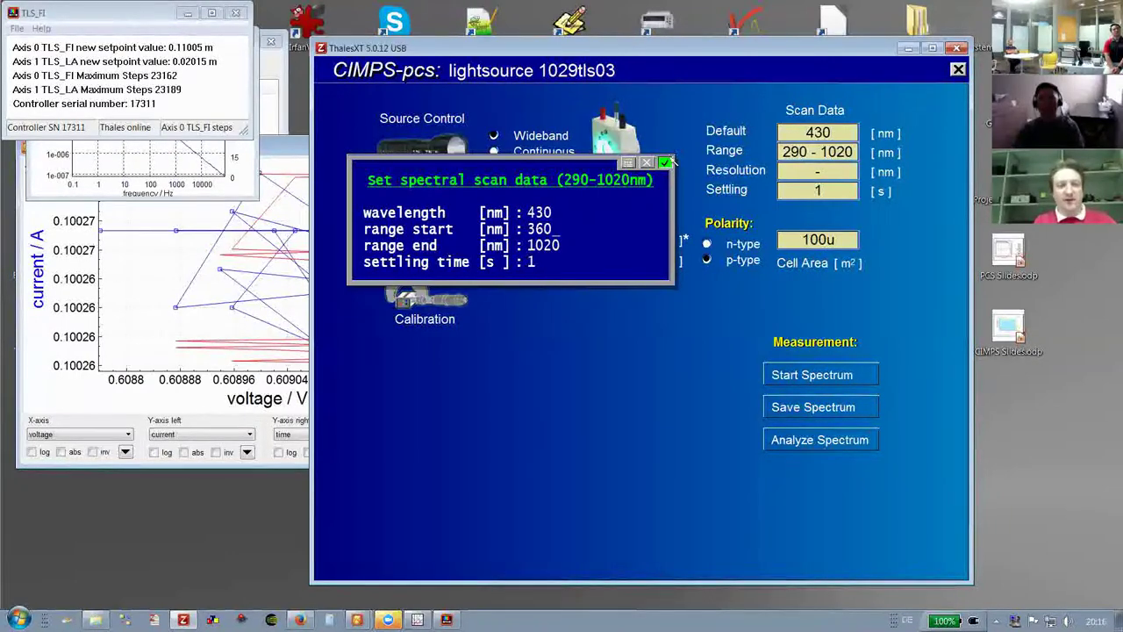
pyautogui.click(668, 161)
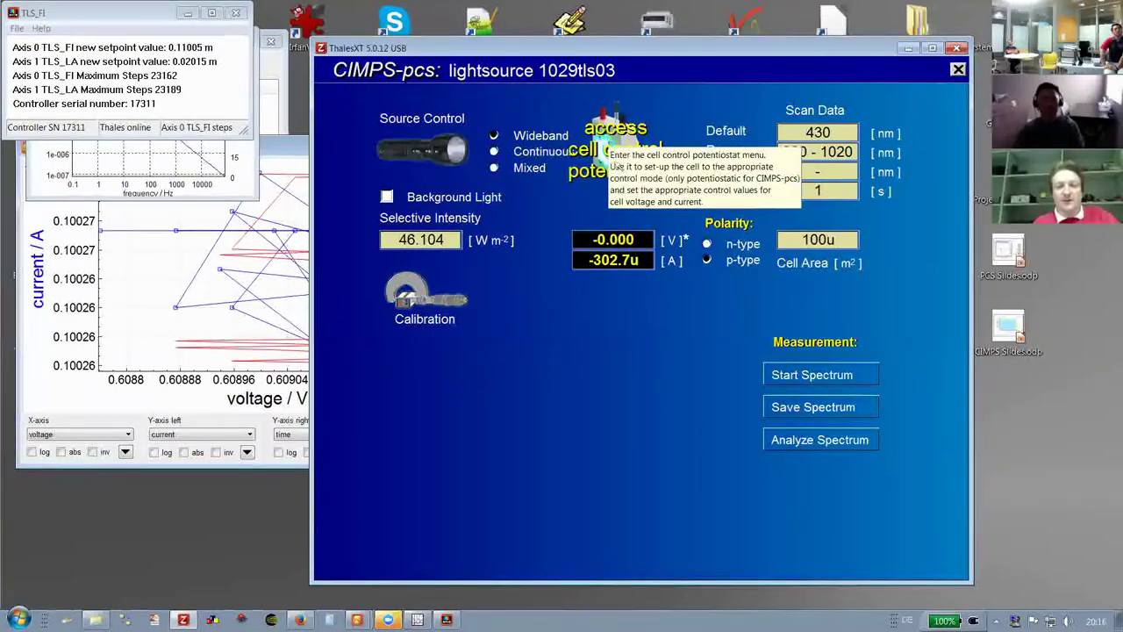
# Record the photocurrent spectrum from 360 to 1020 nm with n-type polarity and accept the measured curve
pyautogui.click(808, 375)
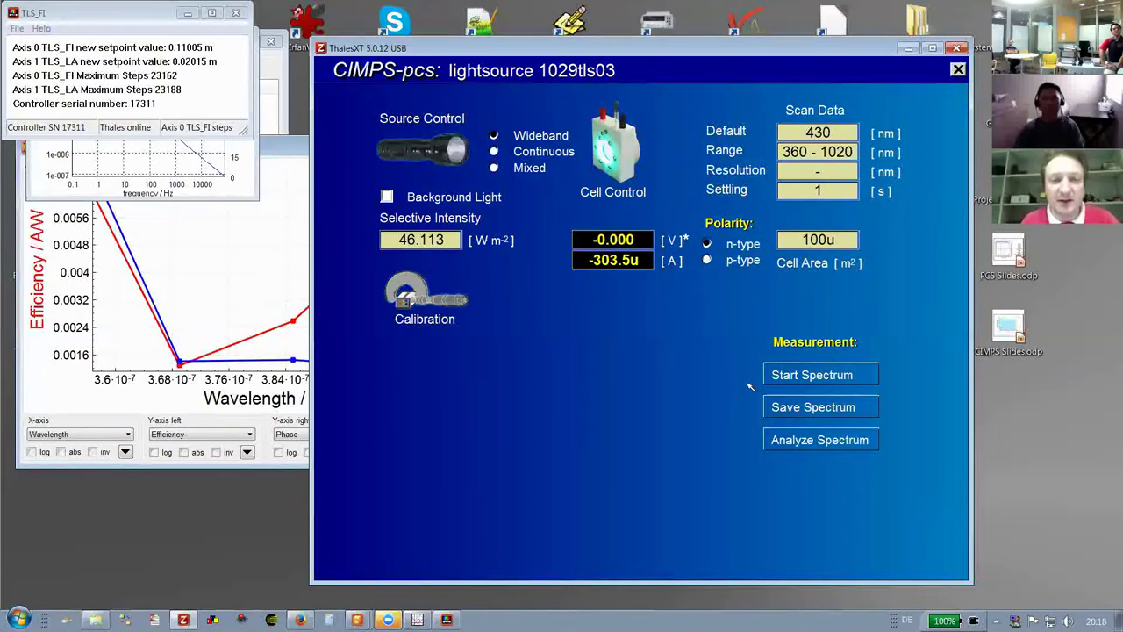
pyautogui.click(794, 375)
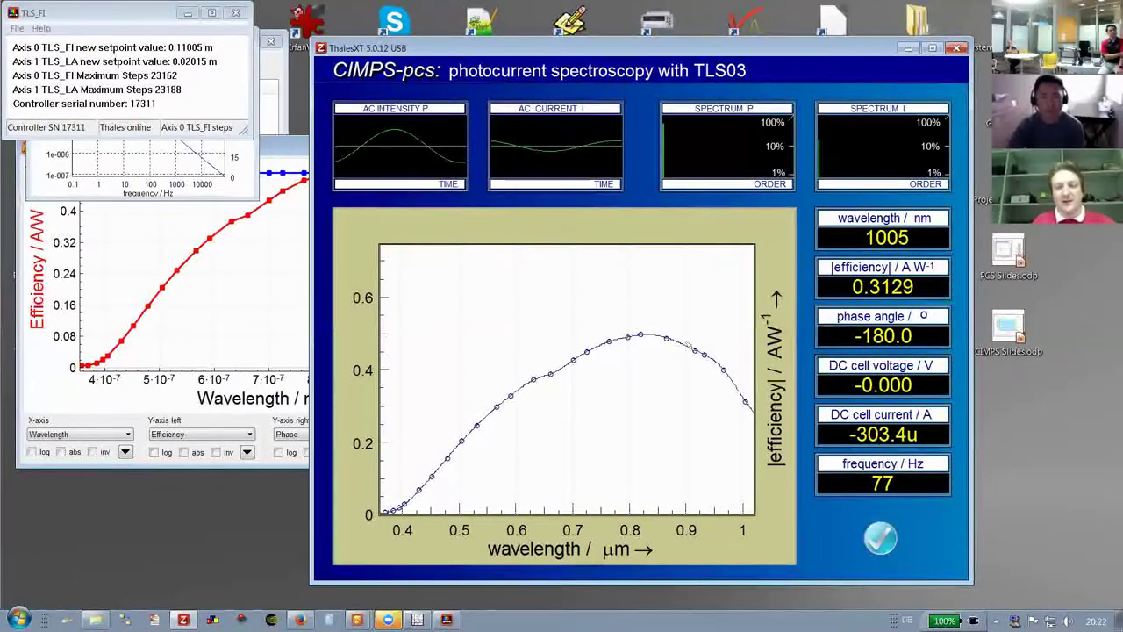
pyautogui.click(874, 538)
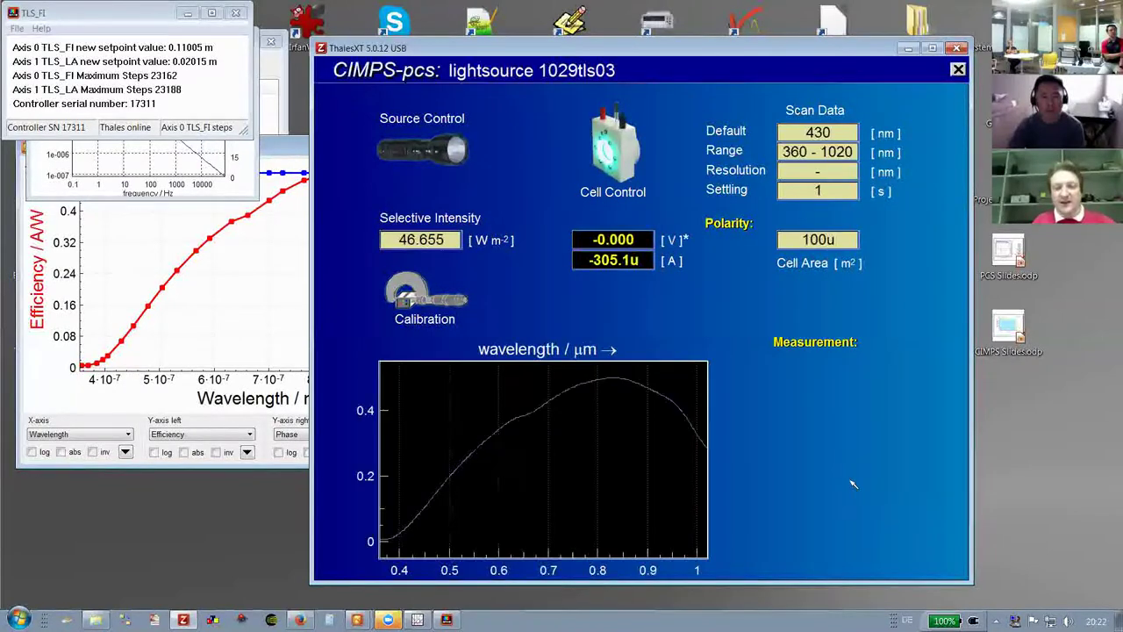
# Save the recorded spectrum as ipce and open it for analysis
pyautogui.click(825, 443)
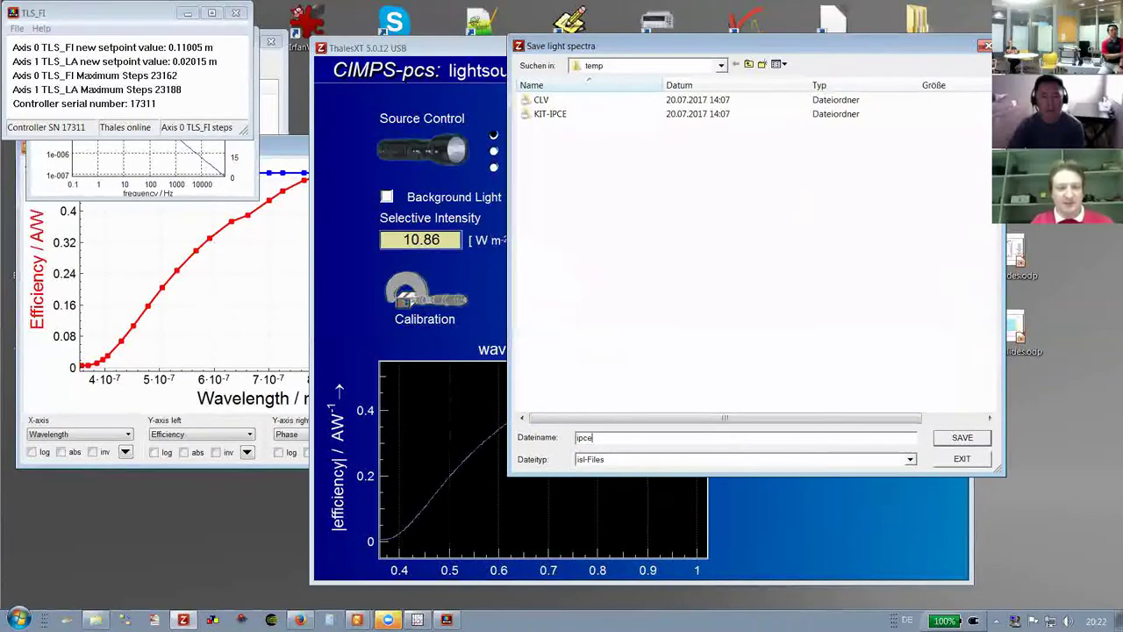
pyautogui.write('ipce')
pyautogui.press('Return')
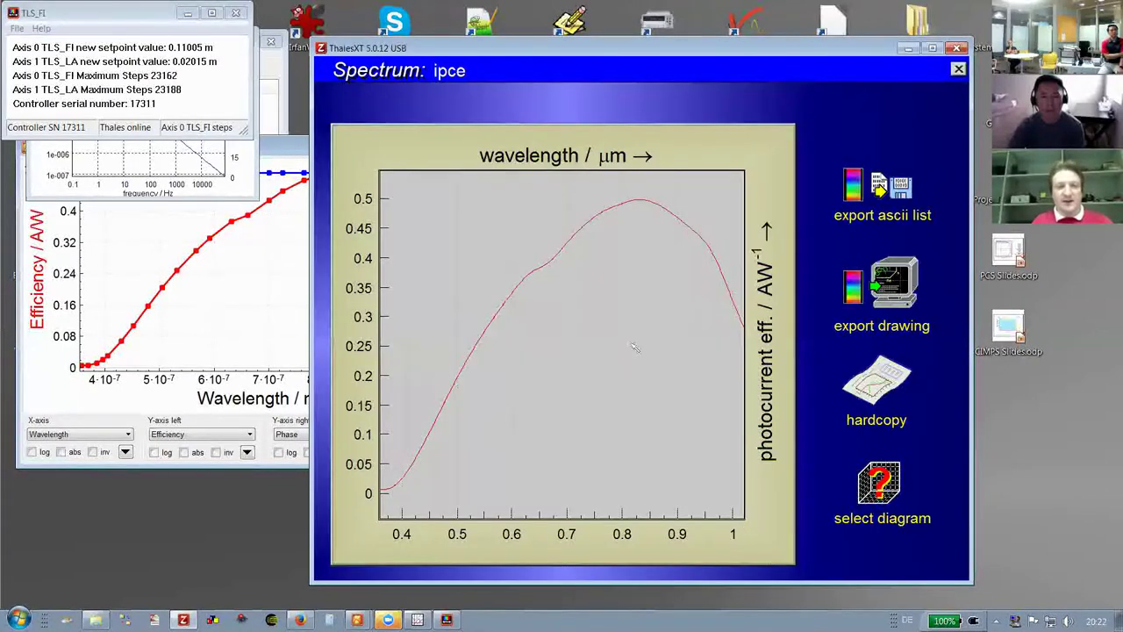
# Display the spectrum as IPCE instead of photocurrent and enable the percent scale in the spectral graphic settings
pyautogui.click(825, 530)
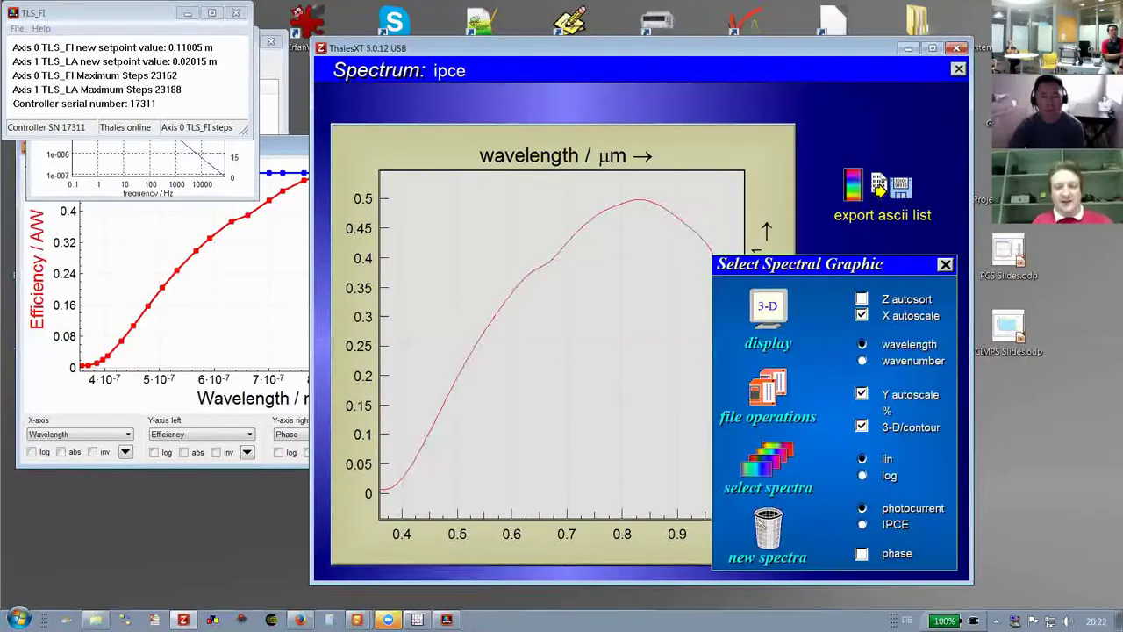
pyautogui.click(863, 524)
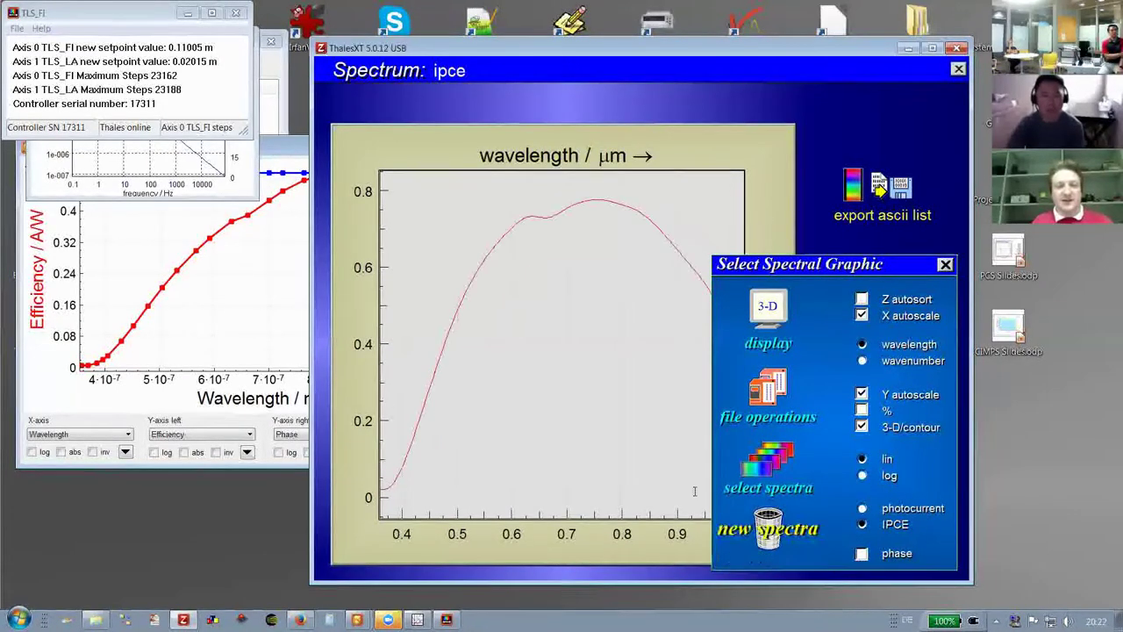
pyautogui.click(505, 321)
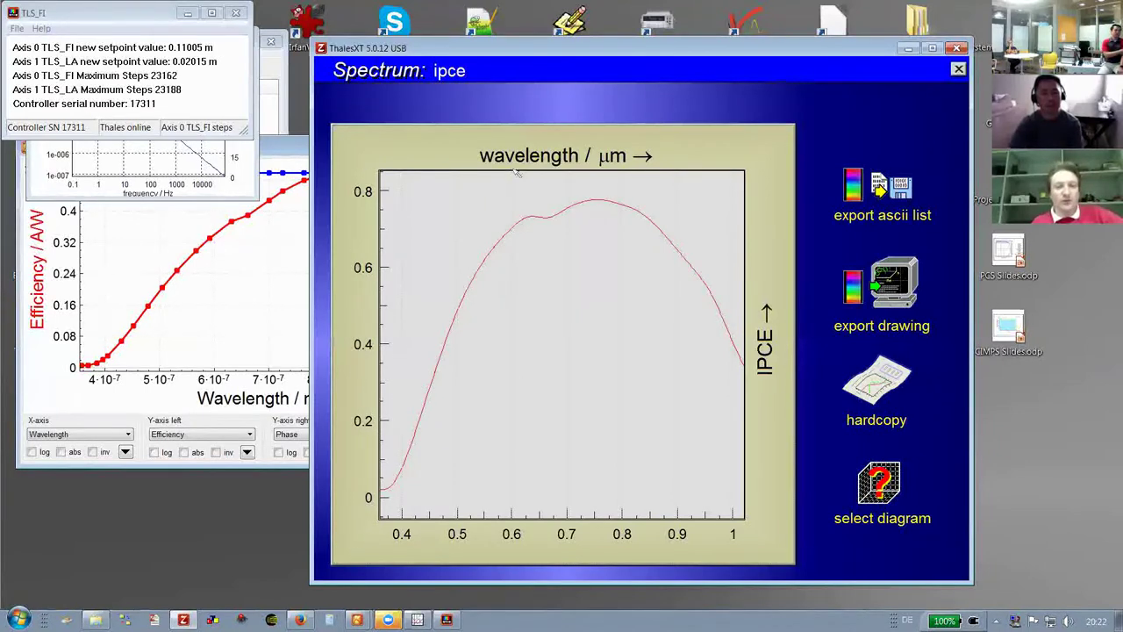
pyautogui.click(900, 523)
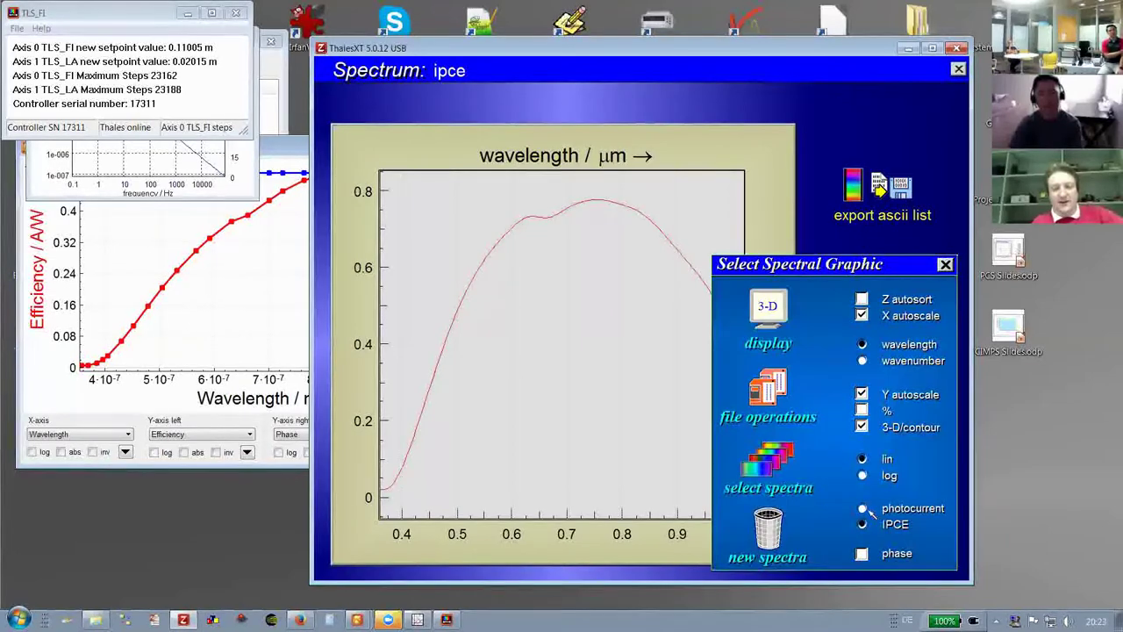
pyautogui.click(863, 410)
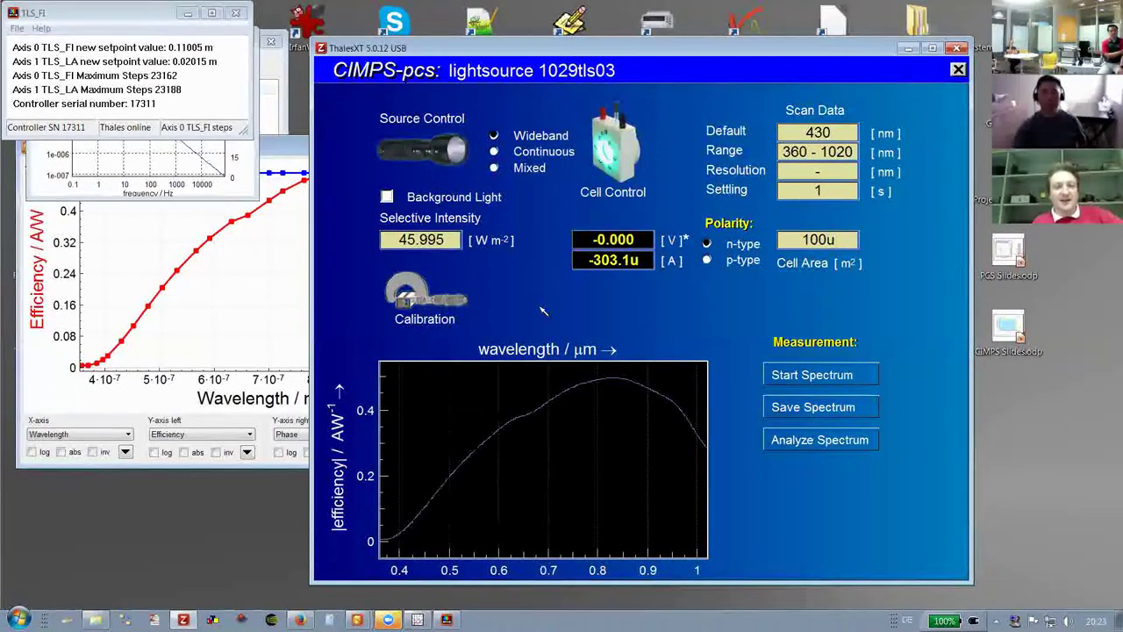
# Leave the IPCE/QE method, open the Controlled IMPS/IMVS method in classic mode and exit it
pyautogui.press('Escape')
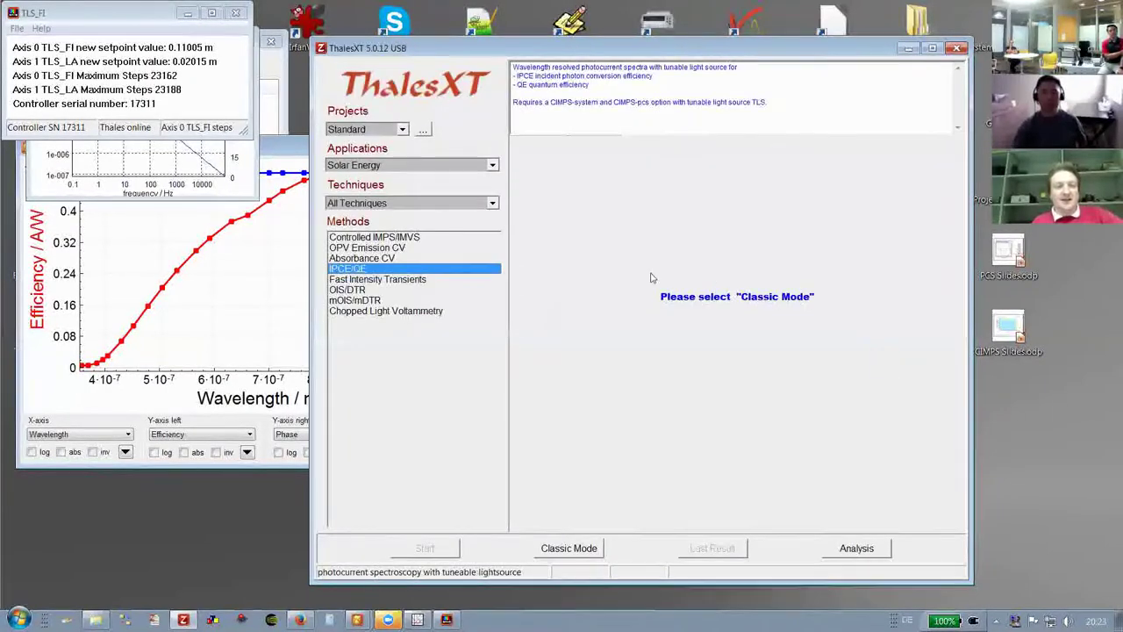
pyautogui.click(393, 239)
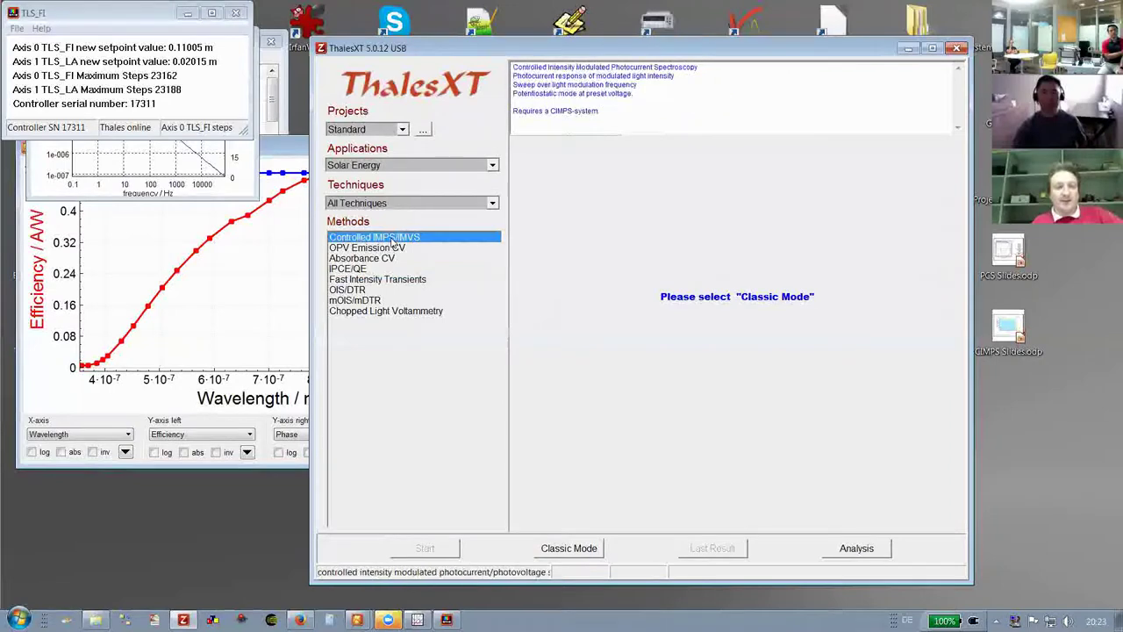
pyautogui.click(563, 550)
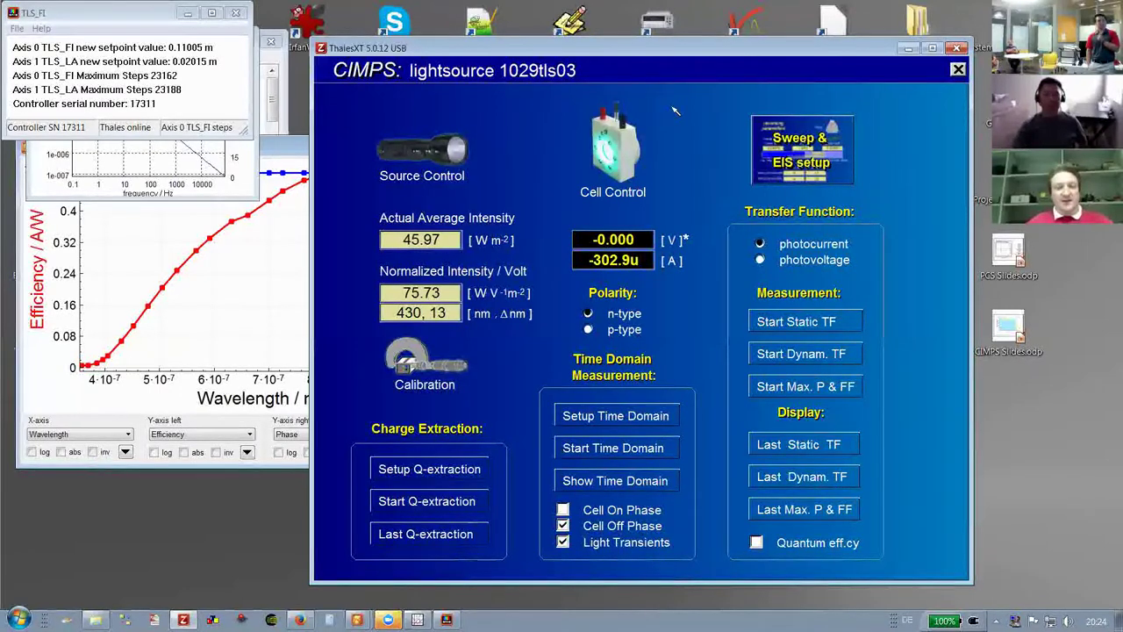
pyautogui.press('Escape')
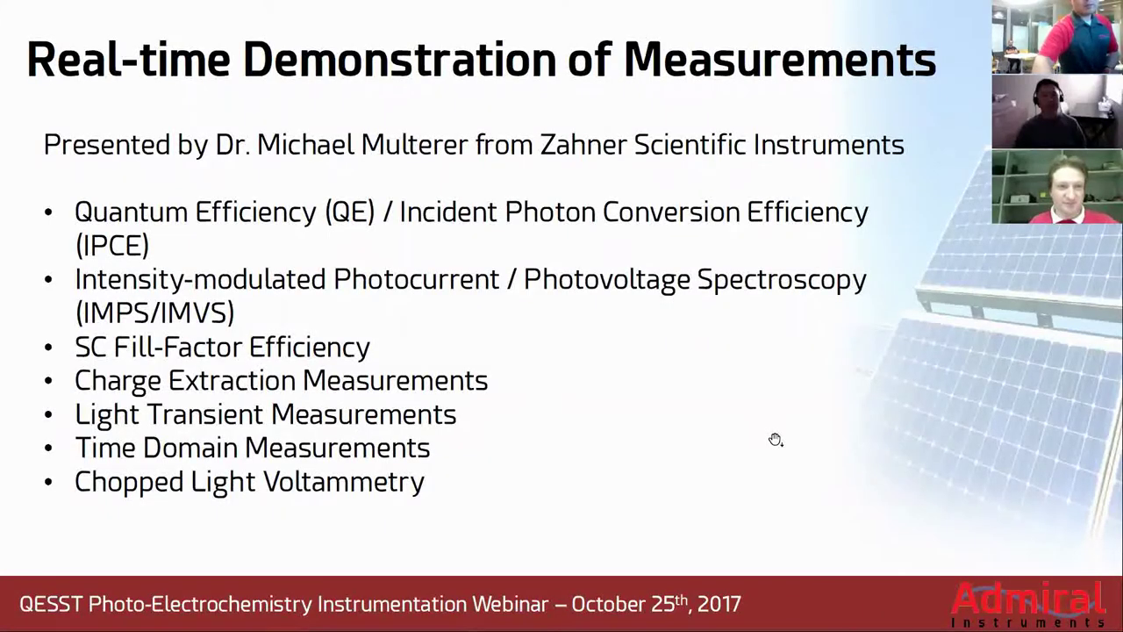
pyautogui.press('Right')
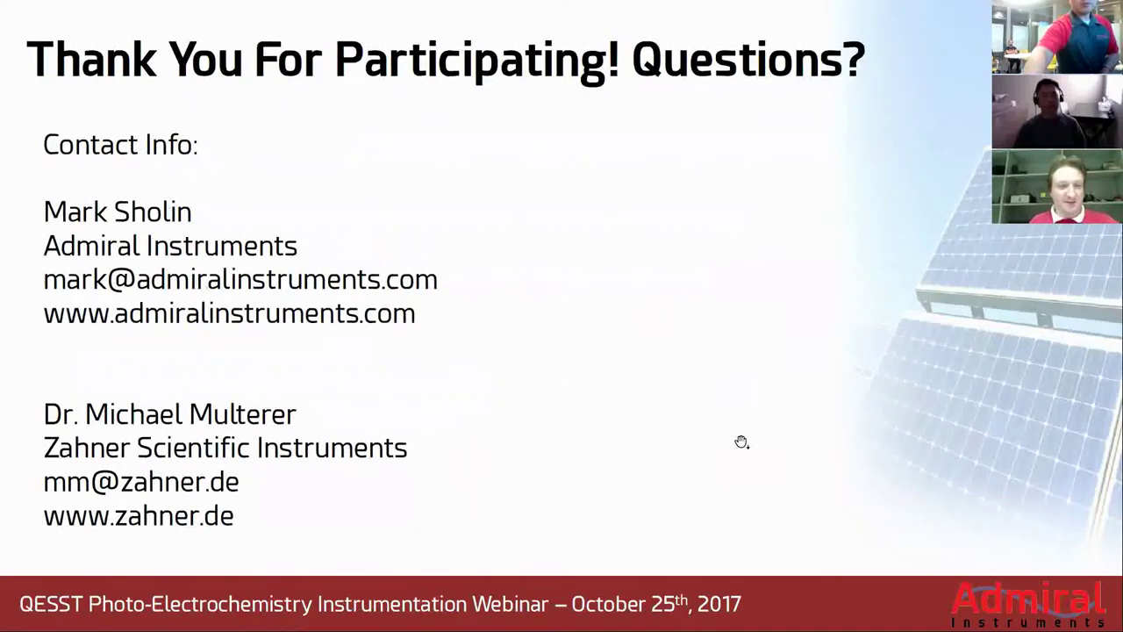